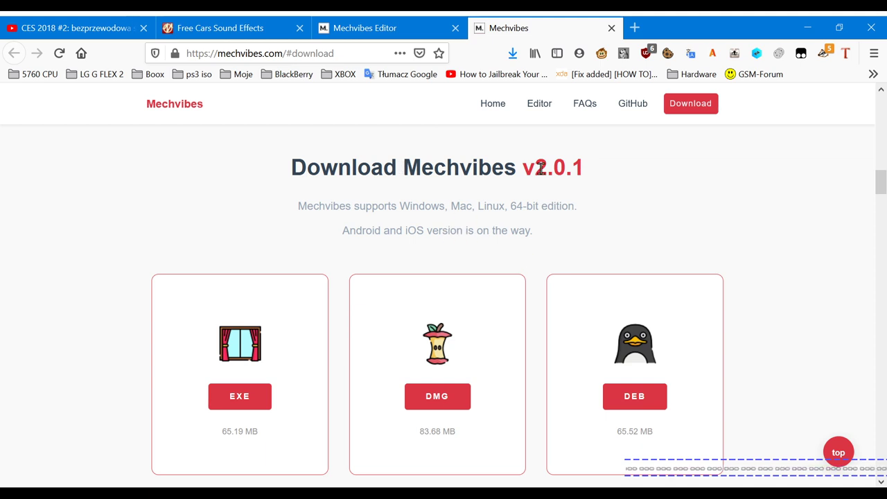
{"action": "left_click_drag", "start_coordinate": [522, 167], "coordinate": [590, 174]}
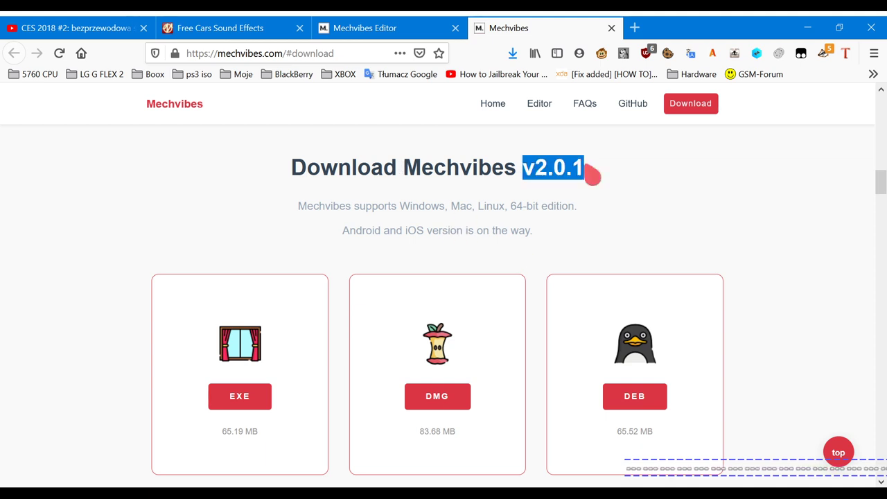
{"action": "left_click", "coordinate": [591, 175]}
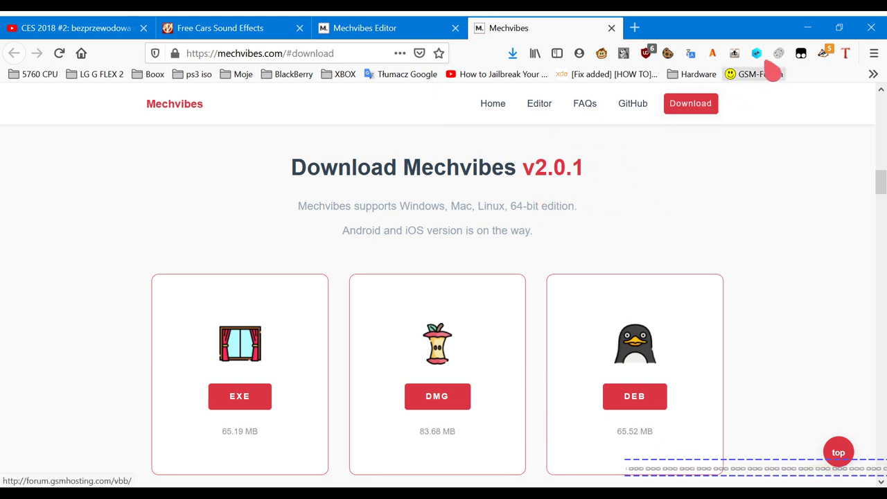
Step: Minimise the open windows and extract the Mechvibes.Setup.2.0.1.exe installer on the desktop into a Mechvibes.Setup.2.0.1 folder
{"action": "left_click", "coordinate": [808, 28]}
{"action": "left_click", "coordinate": [479, 483]}
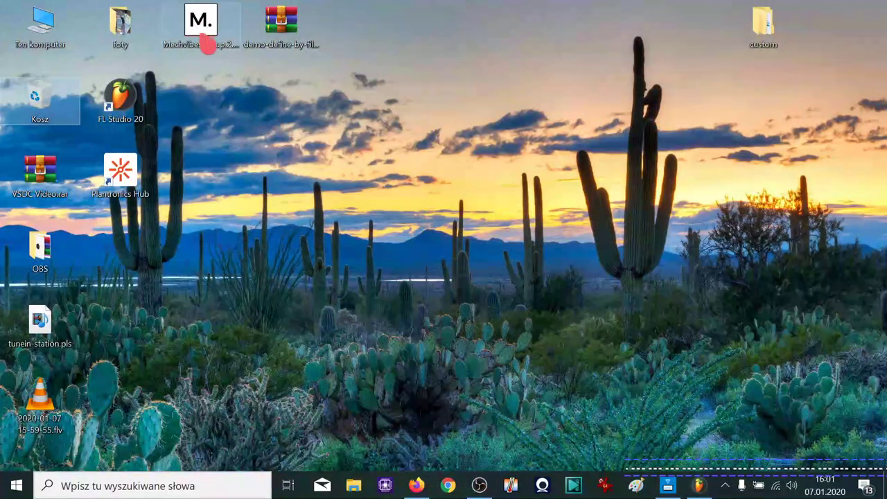
{"action": "left_click", "coordinate": [221, 28]}
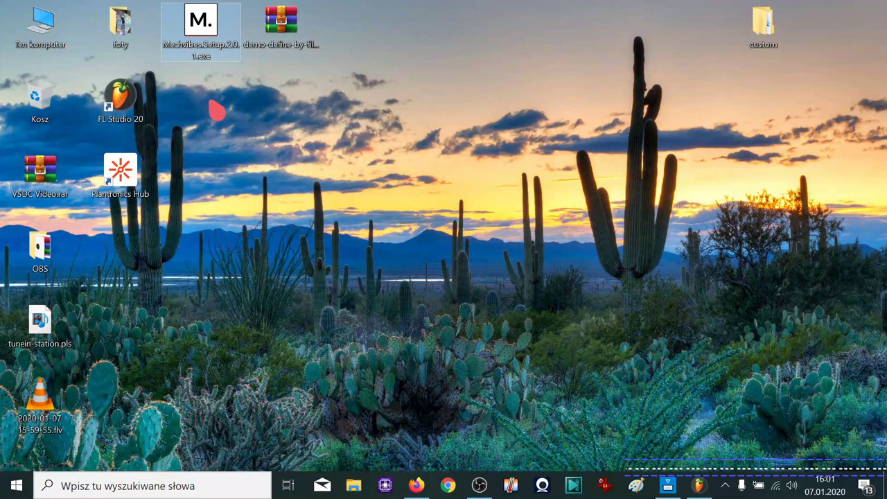
{"action": "right_click", "coordinate": [205, 32]}
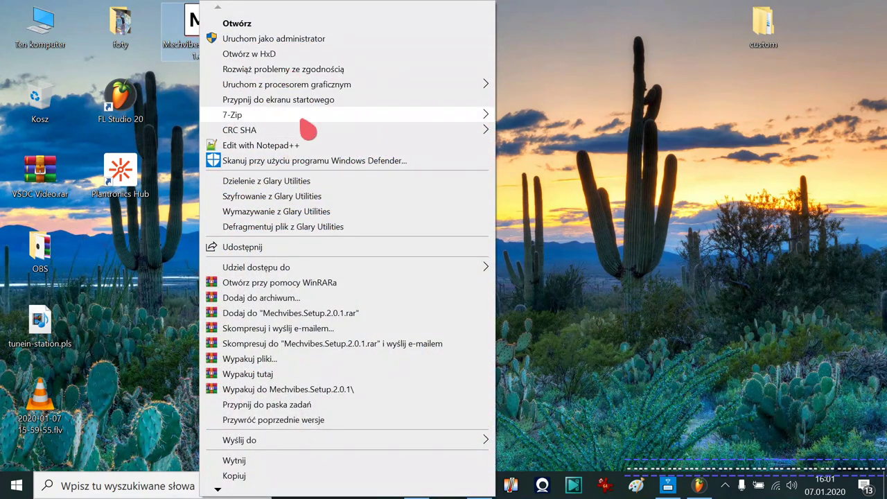
{"action": "mouse_move", "coordinate": [308, 128]}
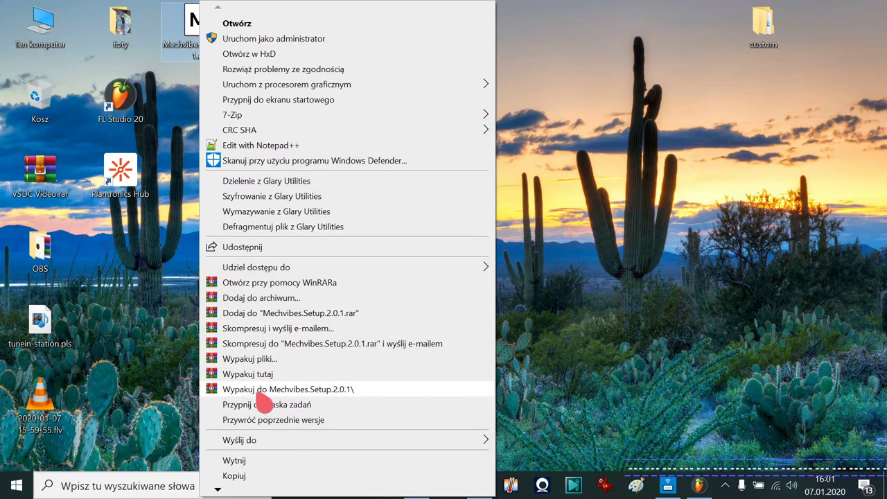
{"action": "left_click", "coordinate": [265, 390]}
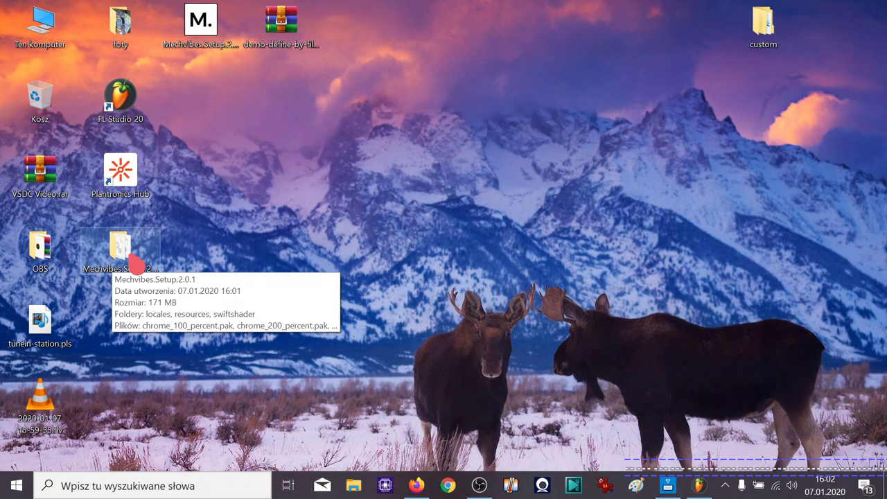
Step: Open the extracted Mechvibes.Setup.2.0.1 folder and launch Mechvibes.exe from it
{"action": "left_click", "coordinate": [137, 262]}
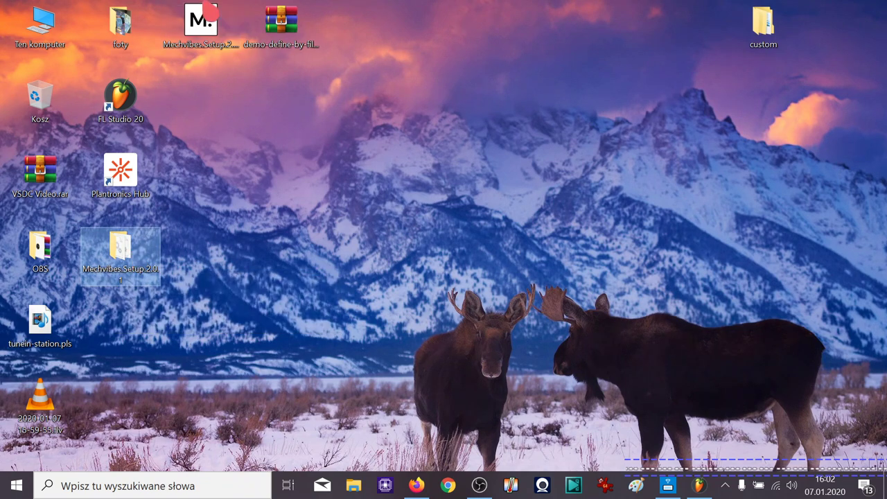
{"action": "double_click", "coordinate": [123, 245]}
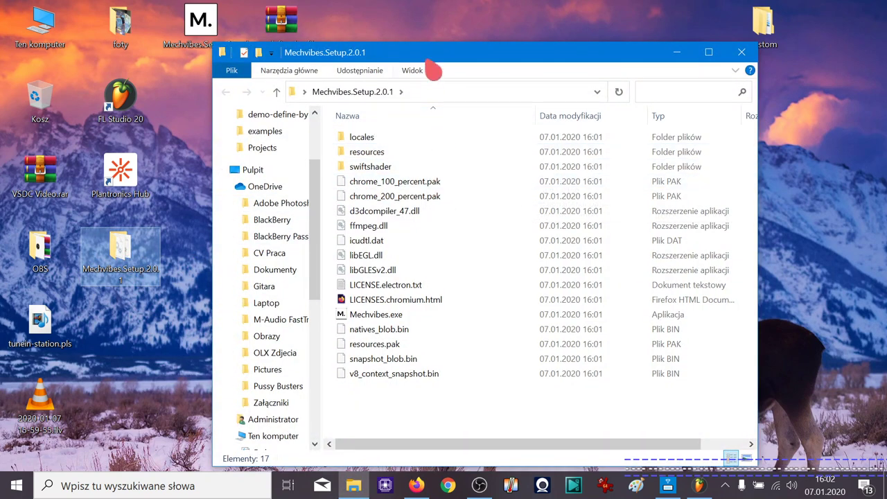
{"action": "left_click_drag", "start_coordinate": [433, 63], "coordinate": [434, 85]}
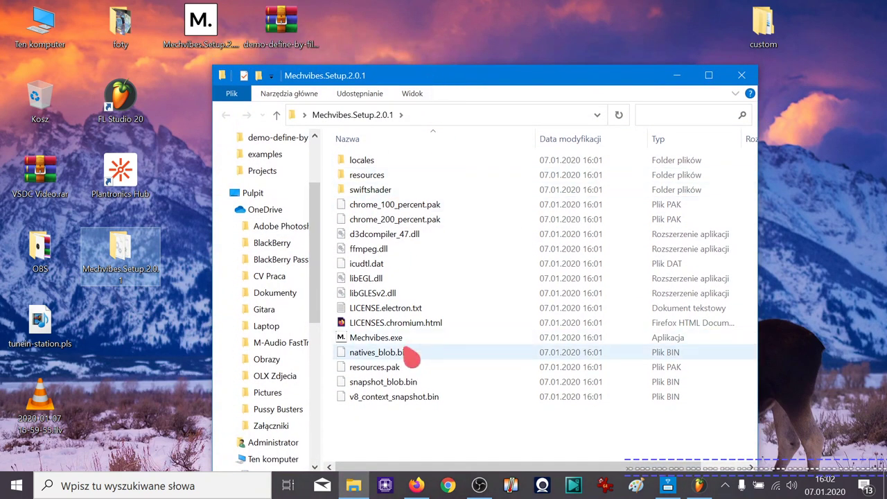
{"action": "double_click", "coordinate": [380, 340]}
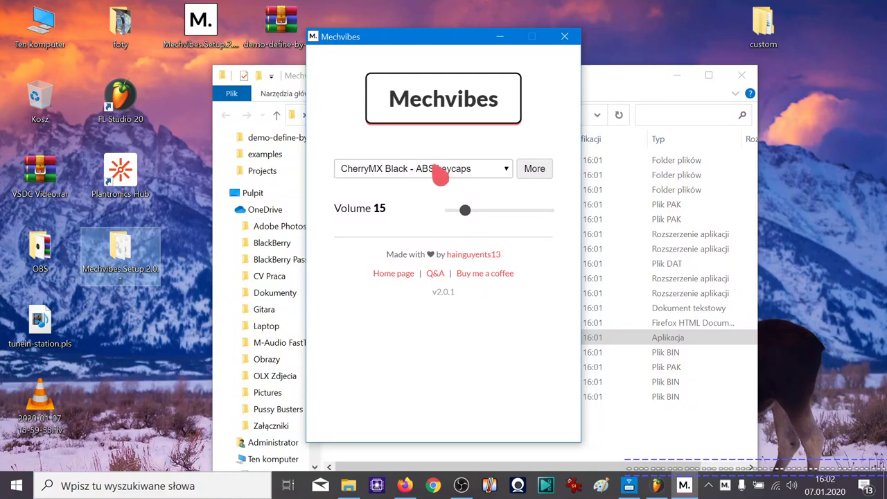
Step: Choose the CherryMX Black - ABS keycaps sound set and set the volume to 40
{"action": "left_click", "coordinate": [440, 172]}
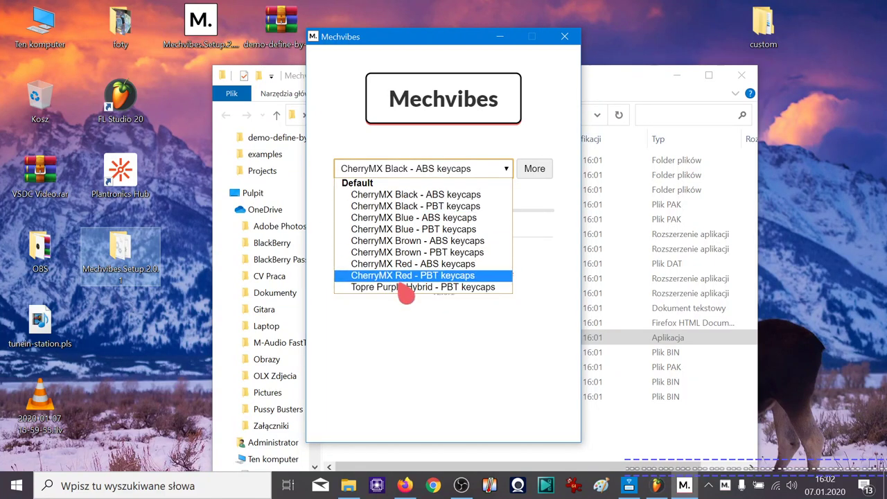
{"action": "left_click", "coordinate": [390, 196]}
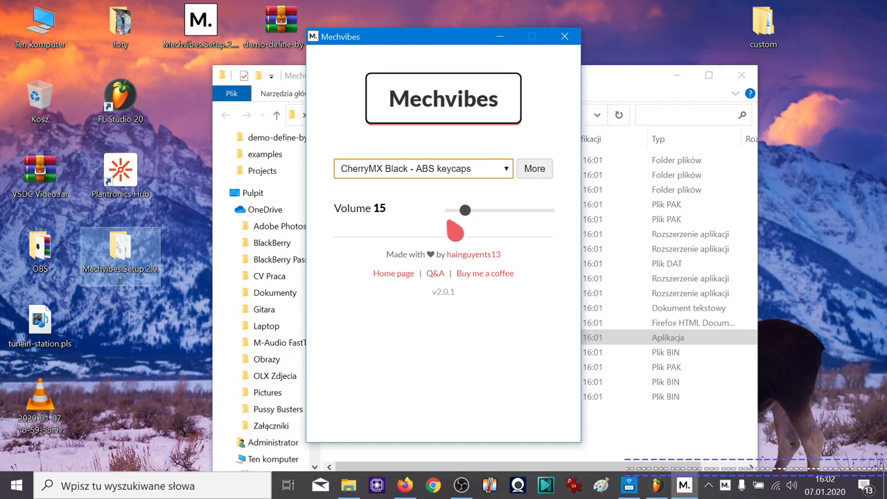
{"action": "left_click_drag", "start_coordinate": [481, 212], "coordinate": [491, 222]}
Step: Listen to the CherryMX Black - ABS keycaps sound by making repeated test keystrokes
{"action": "key", "text": "space"}
{"action": "key", "text": "space"}
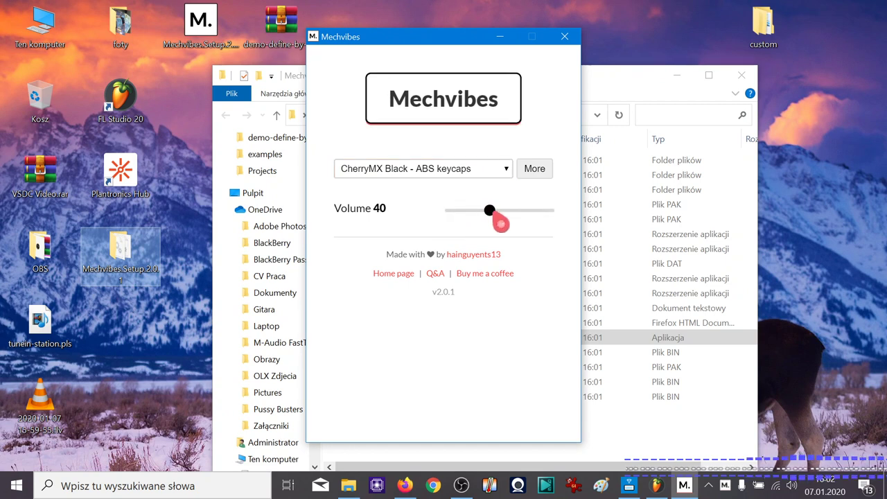
{"action": "key", "text": "space"}
{"action": "key", "text": "space"}
{"action": "key", "text": "space"}
{"action": "key", "text": "space"}
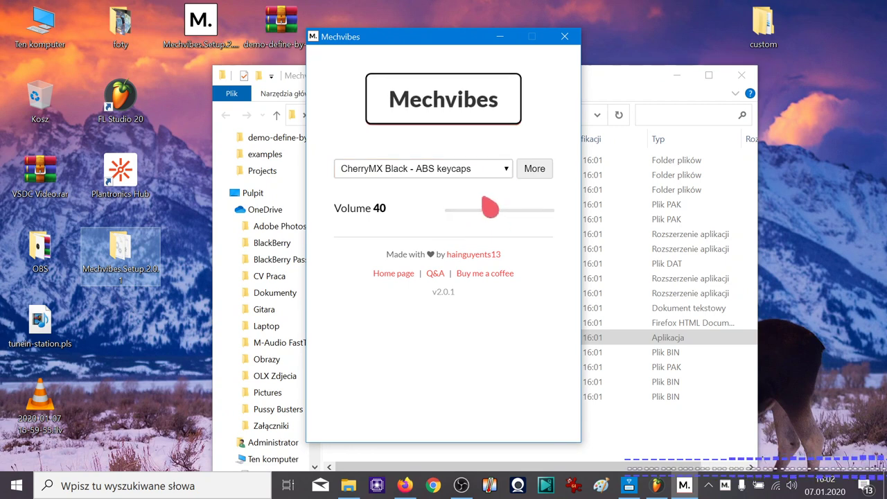
{"action": "key", "text": "space"}
{"action": "key", "text": "space"}
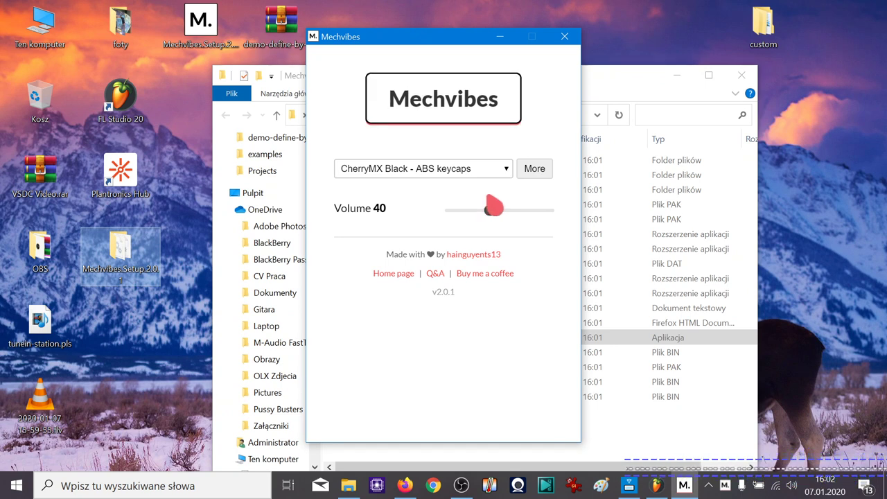
{"action": "key", "text": "space"}
{"action": "key", "text": "space"}
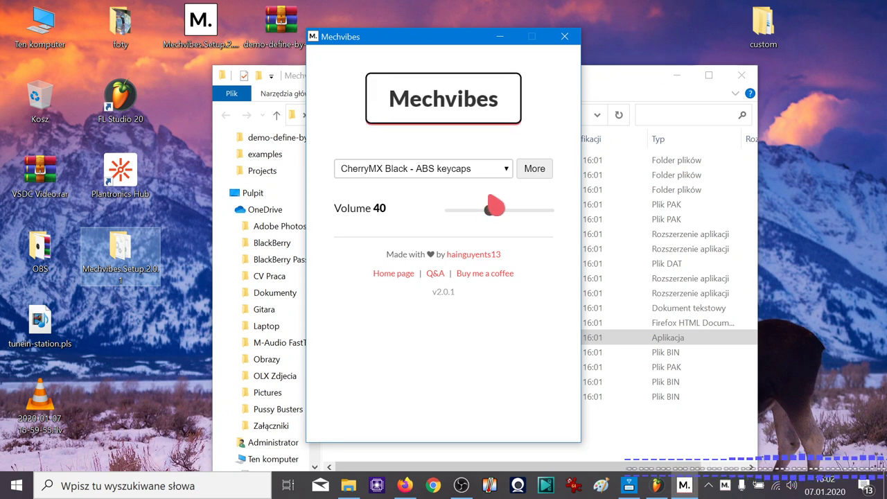
{"action": "key", "text": "space"}
{"action": "key", "text": "space"}
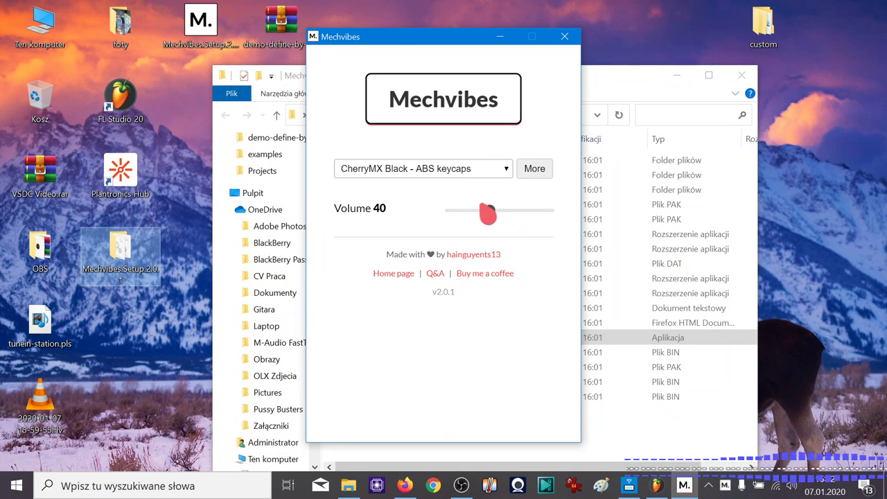
Step: Switch the sound set to CherryMX Black - PBT keycaps and try it out with several test keystrokes
{"action": "left_click", "coordinate": [441, 173]}
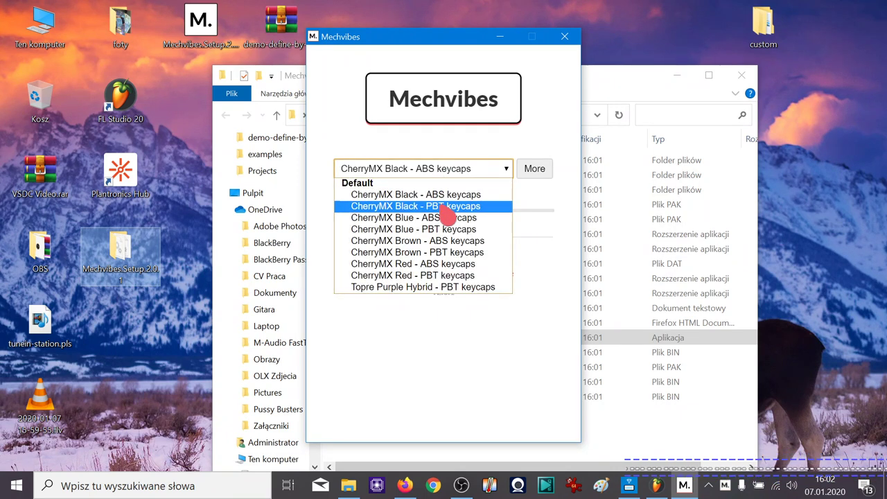
{"action": "left_click", "coordinate": [449, 207]}
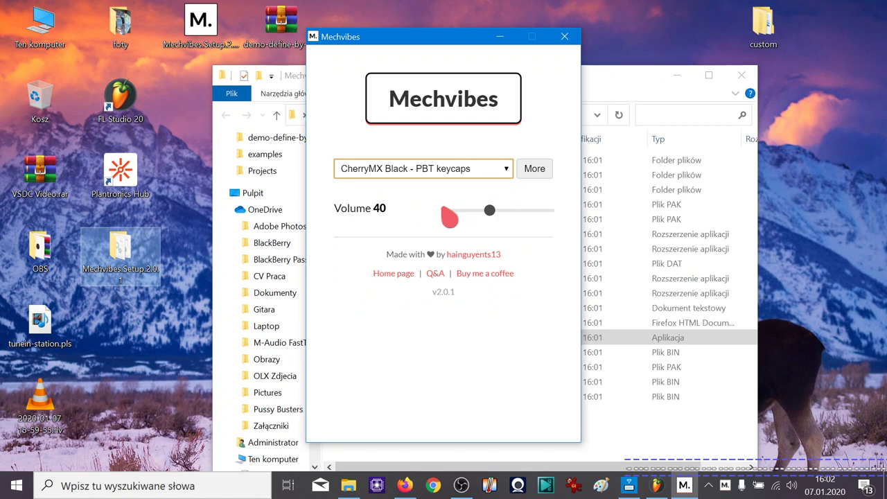
{"action": "key", "text": "space"}
{"action": "key", "text": "space"}
{"action": "key", "text": "space"}
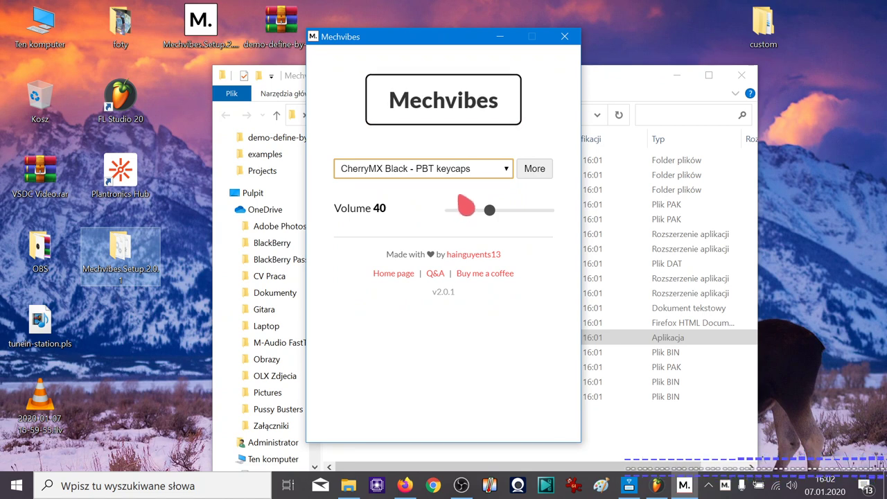
{"action": "key", "text": "space"}
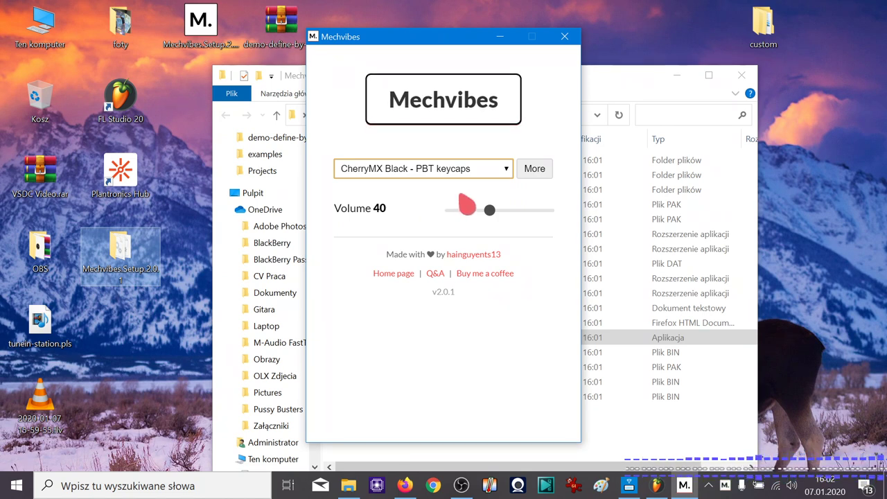
{"action": "key", "text": "space"}
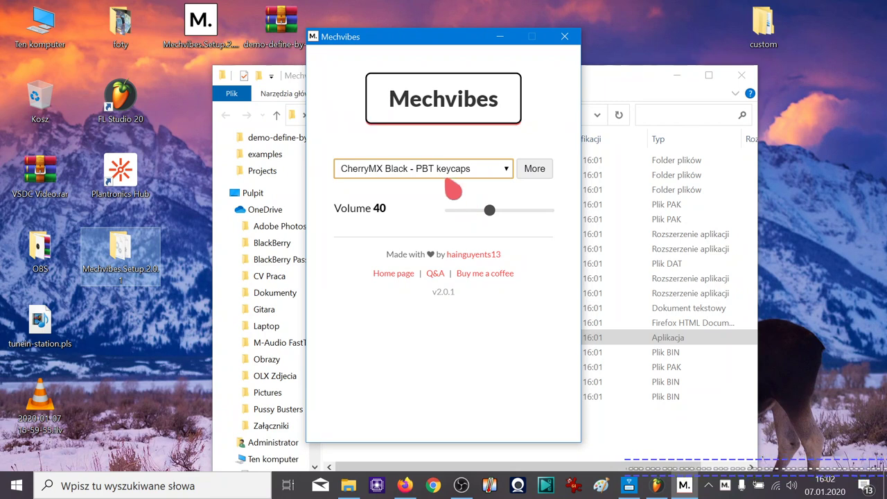
Step: Switch the sound set to CherryMX Blue - ABS keycaps and try it out with a run of test keystrokes
{"action": "left_click", "coordinate": [449, 172]}
{"action": "left_click", "coordinate": [457, 218]}
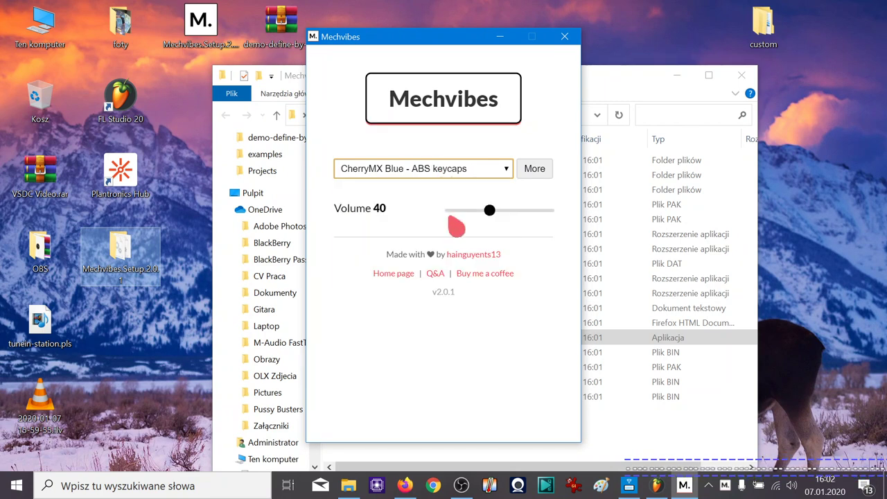
{"action": "key", "text": "space"}
{"action": "key", "text": "space"}
{"action": "key", "text": "space"}
{"action": "key", "text": "space"}
{"action": "key", "text": "space"}
{"action": "key", "text": "space"}
{"action": "key", "text": "space"}
{"action": "key", "text": "space"}
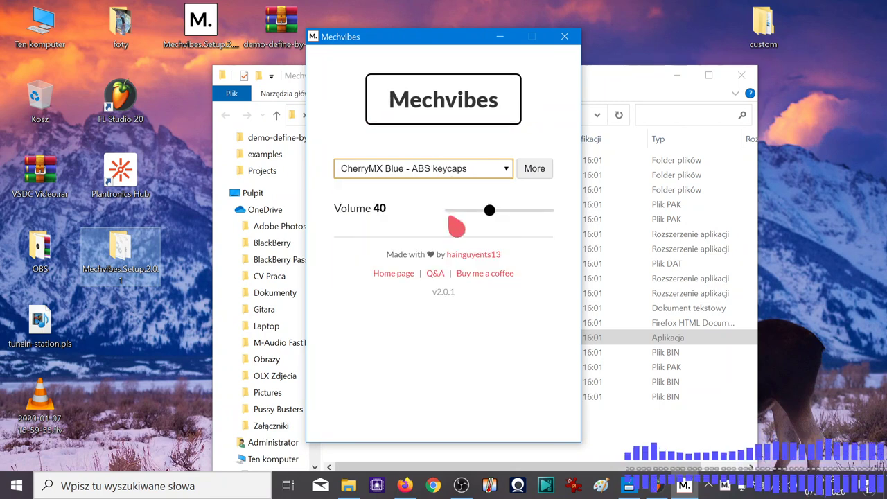
{"action": "key", "text": "space"}
{"action": "key", "text": "space"}
{"action": "key", "text": "space"}
{"action": "key", "text": "space"}
{"action": "key", "text": "space"}
{"action": "key", "text": "space"}
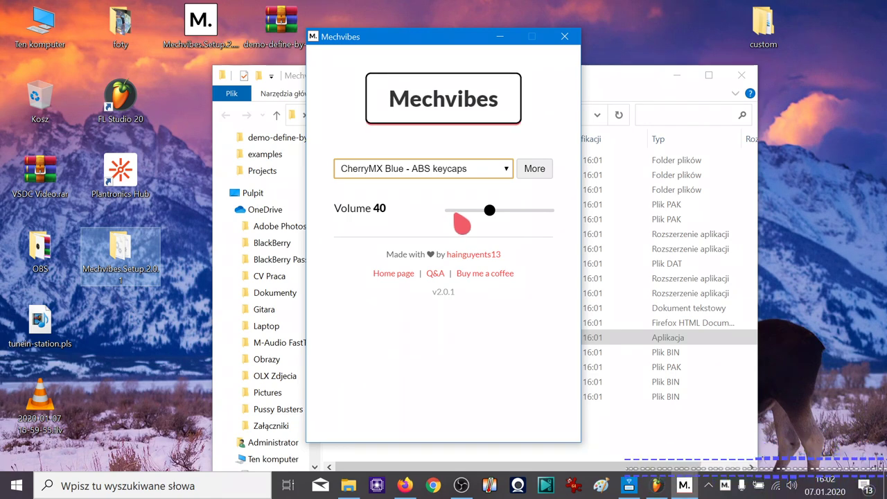
{"action": "key", "text": "space"}
{"action": "key", "text": "space"}
{"action": "key", "text": "space"}
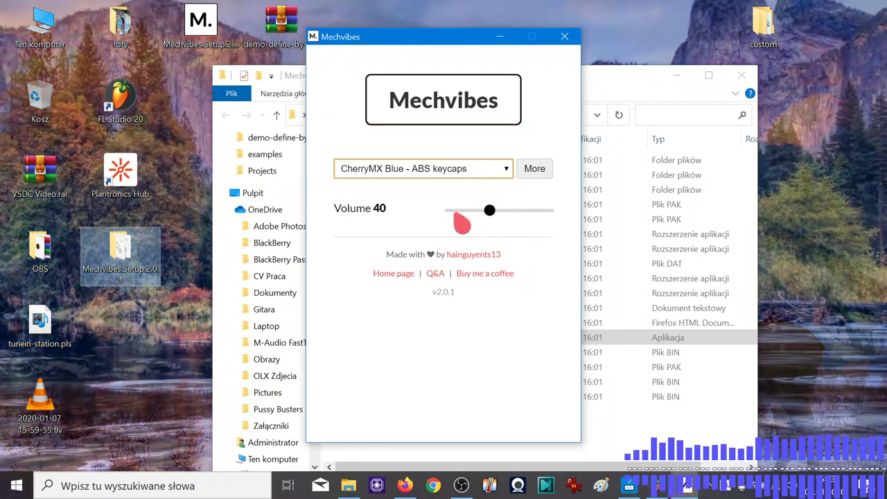
Step: Switch the sound set to CherryMX Blue - PBT keycaps and try it out with several test keystrokes
{"action": "left_click", "coordinate": [457, 173]}
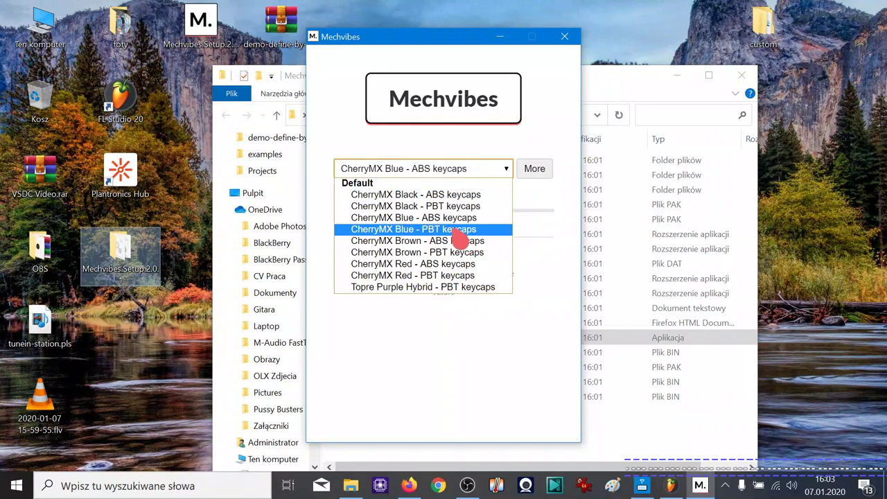
{"action": "left_click", "coordinate": [459, 231]}
{"action": "key", "text": "space"}
{"action": "key", "text": "space"}
{"action": "key", "text": "space"}
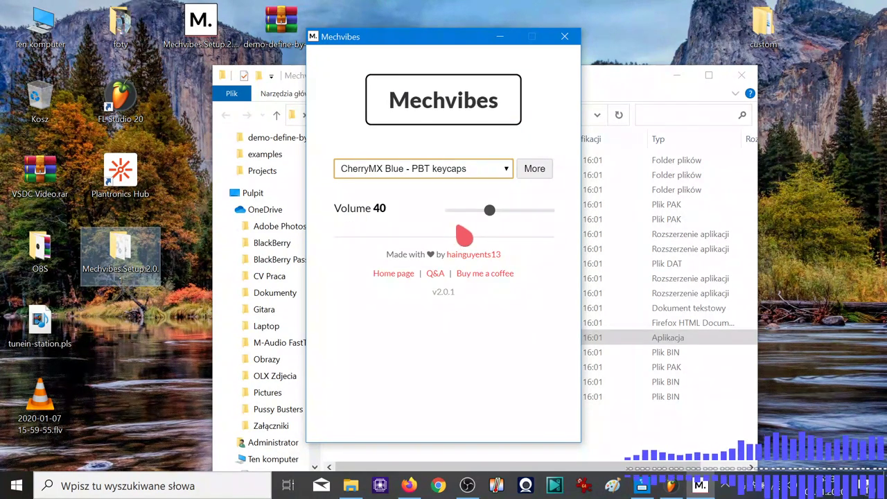
{"action": "key", "text": "space"}
{"action": "key", "text": "space"}
{"action": "key", "text": "space"}
{"action": "key", "text": "space"}
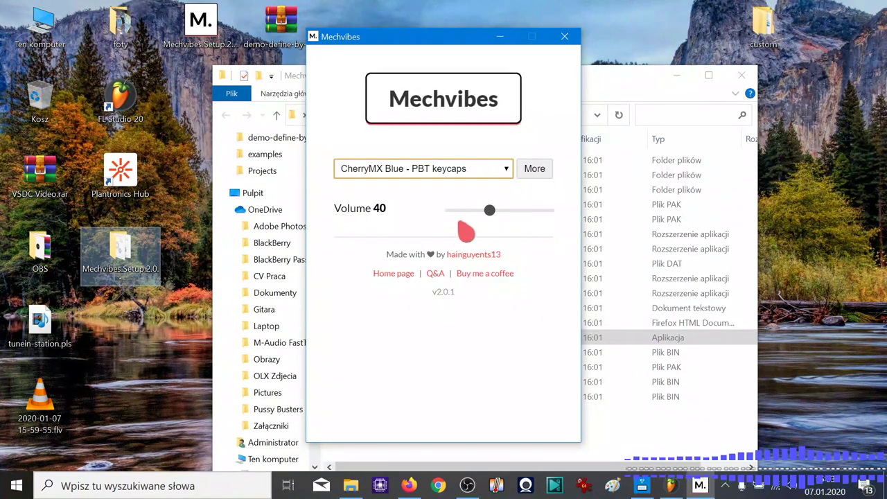
{"action": "key", "text": "space"}
{"action": "key", "text": "space"}
Step: Change the sound set to Topre Purple Hybrid - PBT keycaps and try it out with repeated test keystrokes
{"action": "left_click", "coordinate": [457, 175]}
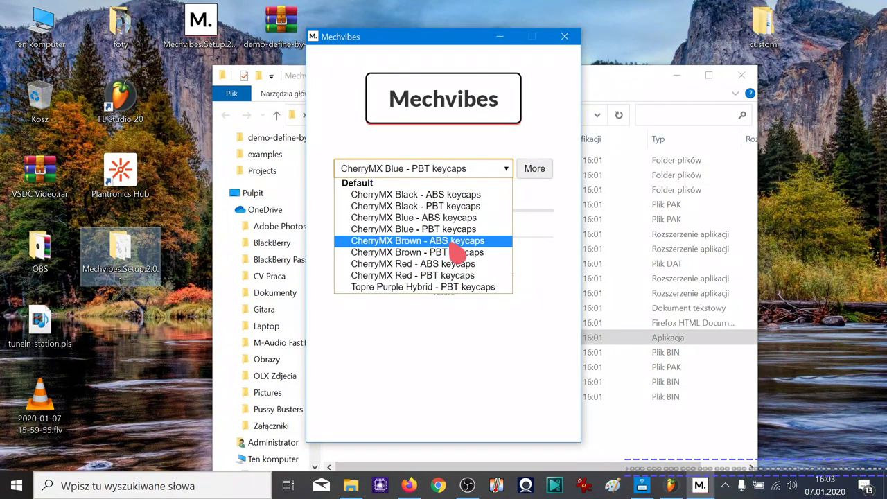
{"action": "left_click", "coordinate": [458, 241]}
{"action": "key", "text": "Down"}
{"action": "key", "text": "Down"}
{"action": "key", "text": "Down"}
{"action": "key", "text": "Down"}
{"action": "key", "text": "space"}
{"action": "key", "text": "space"}
{"action": "key", "text": "space"}
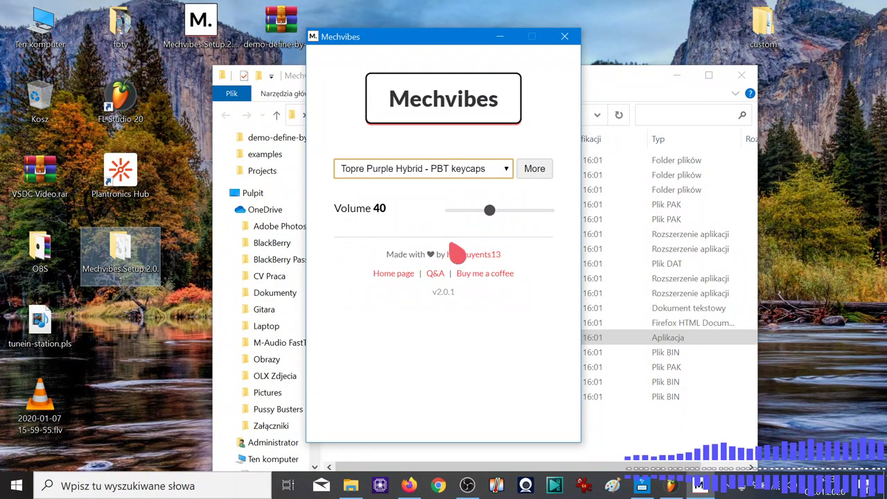
{"action": "key", "text": "space"}
{"action": "key", "text": "space"}
{"action": "key", "text": "space"}
{"action": "key", "text": "space"}
{"action": "key", "text": "space"}
{"action": "key", "text": "space"}
{"action": "key", "text": "space"}
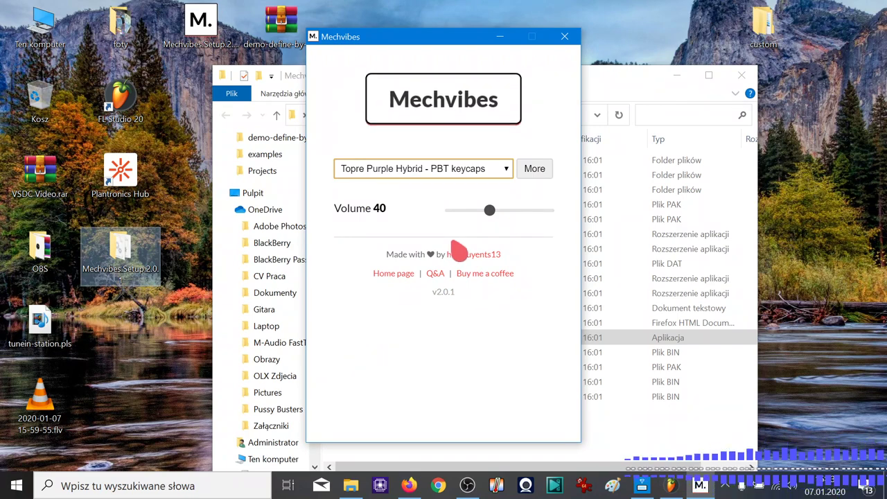
{"action": "key", "text": "space"}
{"action": "key", "text": "space"}
{"action": "key", "text": "space"}
{"action": "key", "text": "space"}
{"action": "key", "text": "space"}
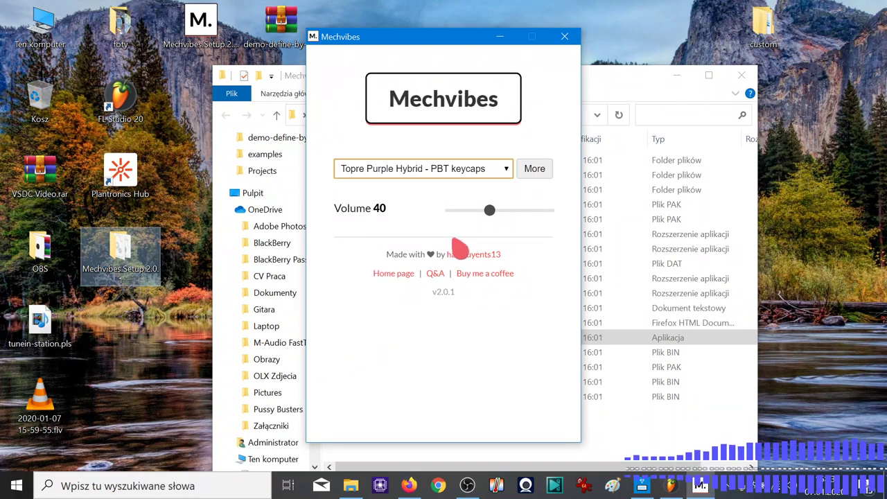
Step: Switch the sound set to CherryMX Brown - PBT keycaps and try it out with several test keystrokes
{"action": "left_click", "coordinate": [463, 177]}
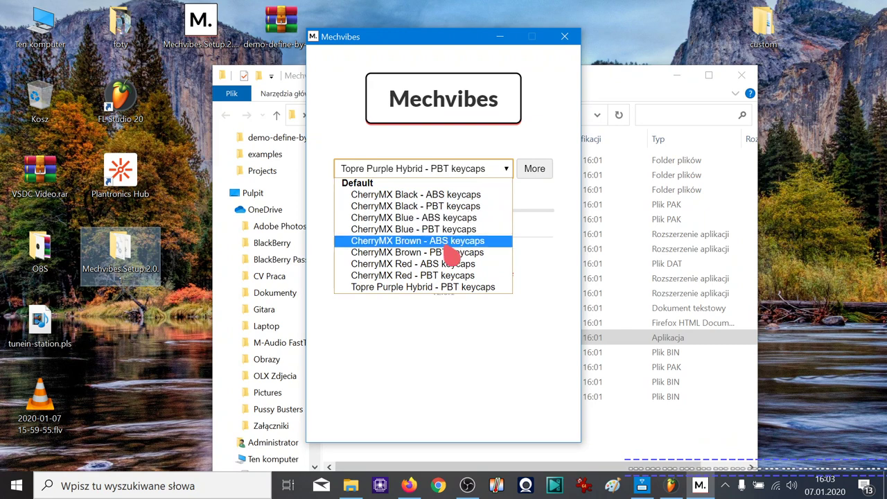
{"action": "key", "text": "Escape"}
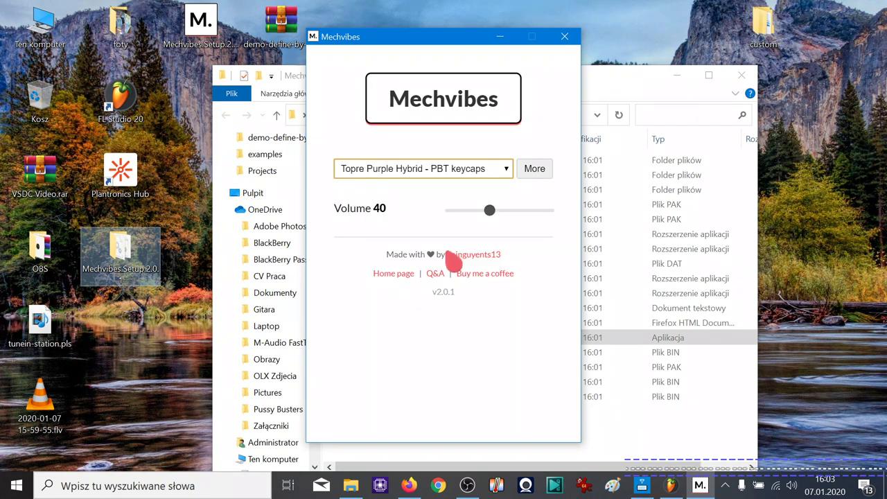
{"action": "left_click", "coordinate": [448, 178]}
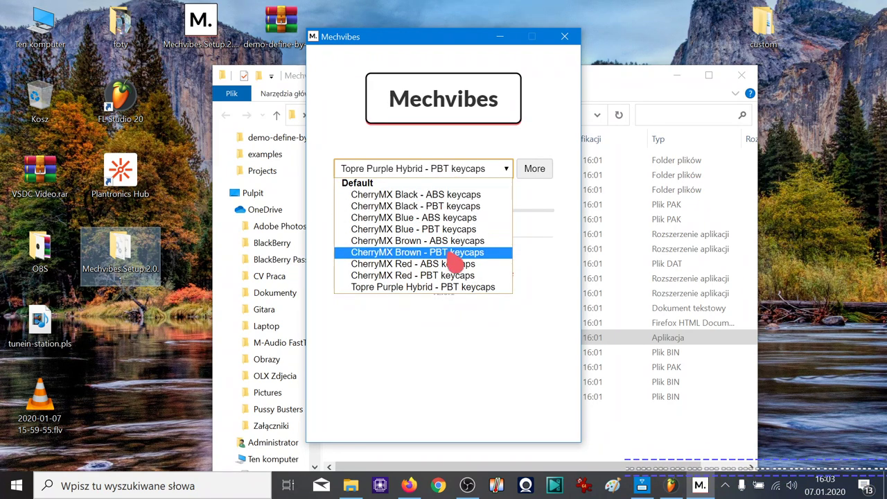
{"action": "left_click", "coordinate": [457, 252]}
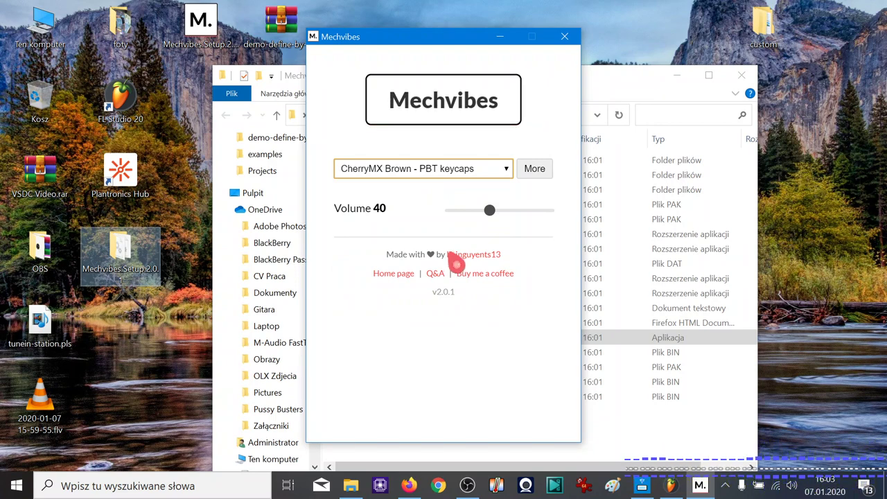
{"action": "key", "text": "a"}
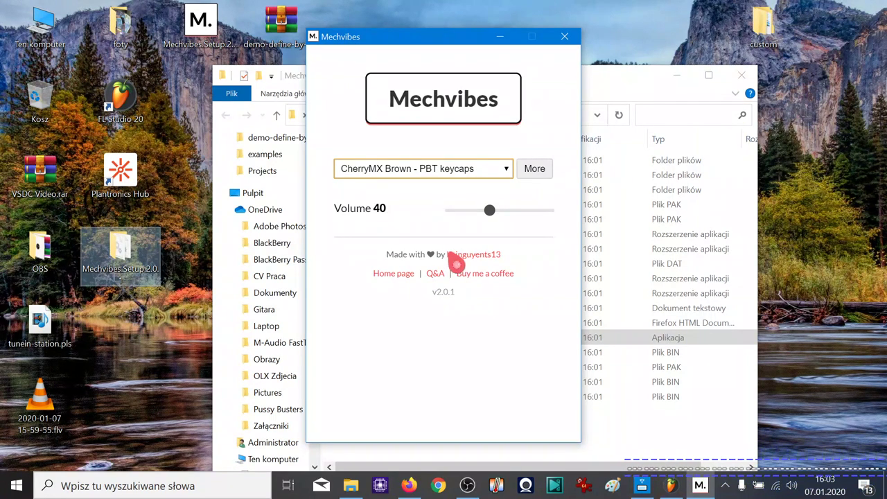
{"action": "key", "text": "a"}
{"action": "key", "text": "a"}
{"action": "key", "text": "a"}
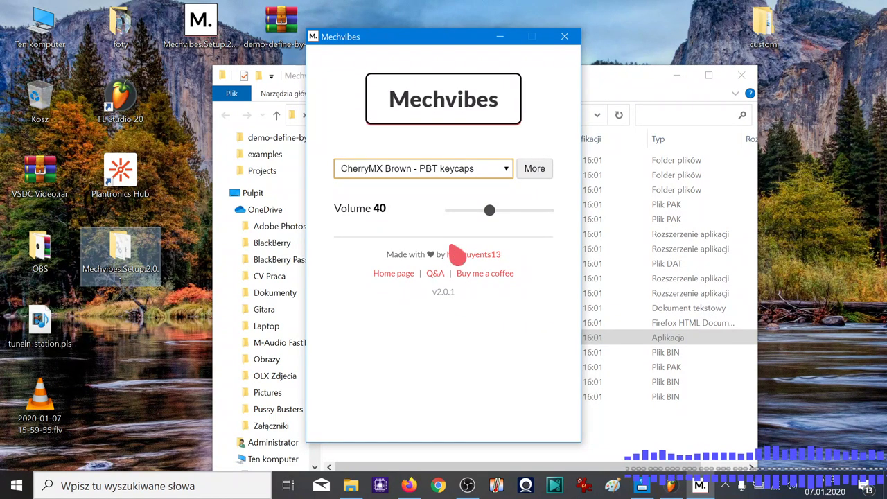
{"action": "key", "text": "a"}
Step: Switch the sound set to CherryMX Red - ABS keycaps and try it out with a few test keystrokes
{"action": "left_click", "coordinate": [456, 173]}
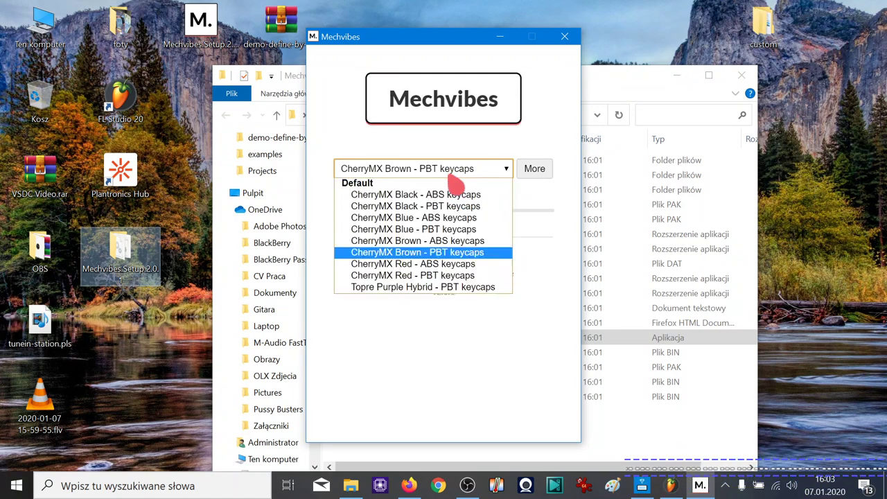
{"action": "left_click", "coordinate": [447, 264]}
{"action": "key", "text": "a"}
{"action": "key", "text": "a"}
{"action": "key", "text": "a"}
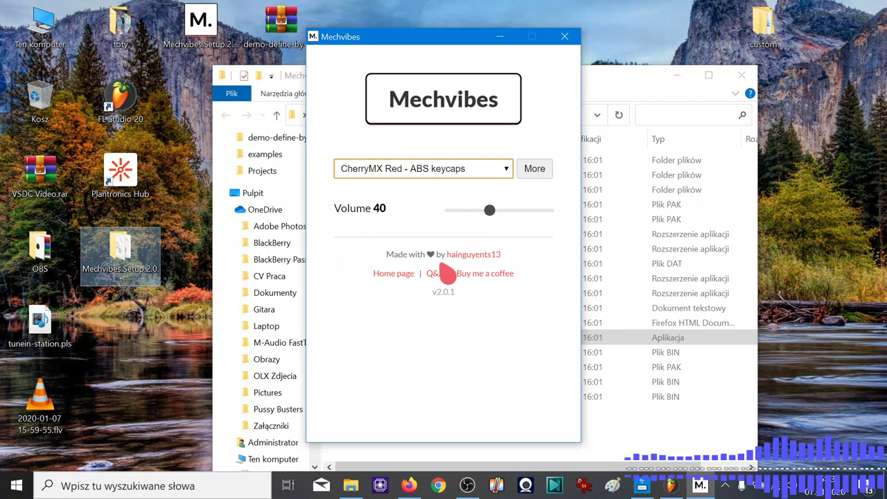
{"action": "key", "text": "a"}
{"action": "key", "text": "a"}
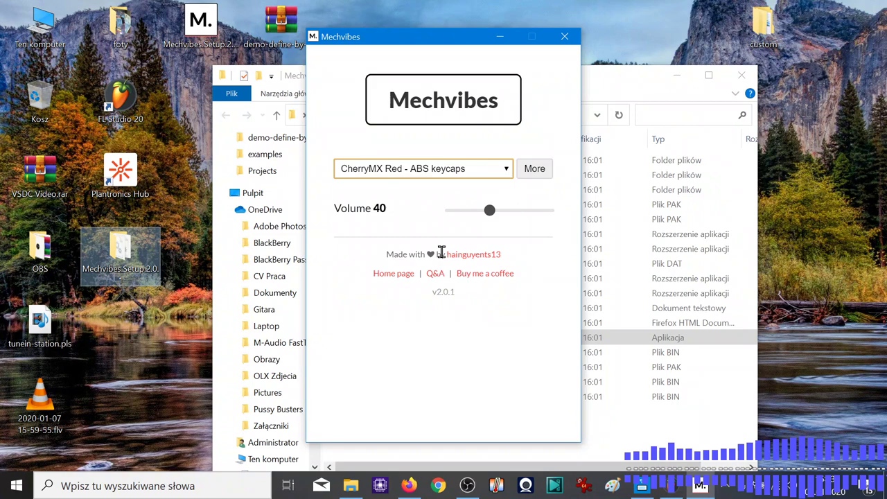
Step: Switch the sound set to CherryMX Red - PBT keycaps and try it out with a run of test keystrokes
{"action": "left_click", "coordinate": [437, 174]}
{"action": "left_click", "coordinate": [439, 276]}
{"action": "key", "text": "a"}
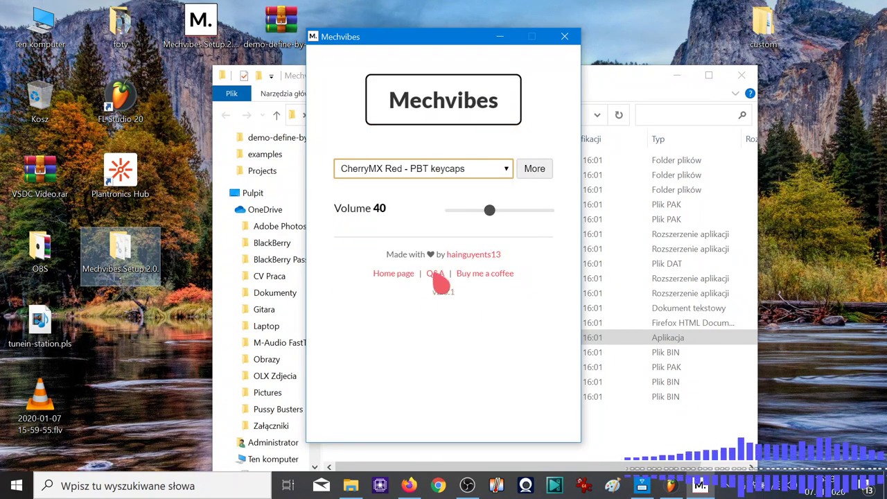
{"action": "key", "text": "a"}
{"action": "key", "text": "a"}
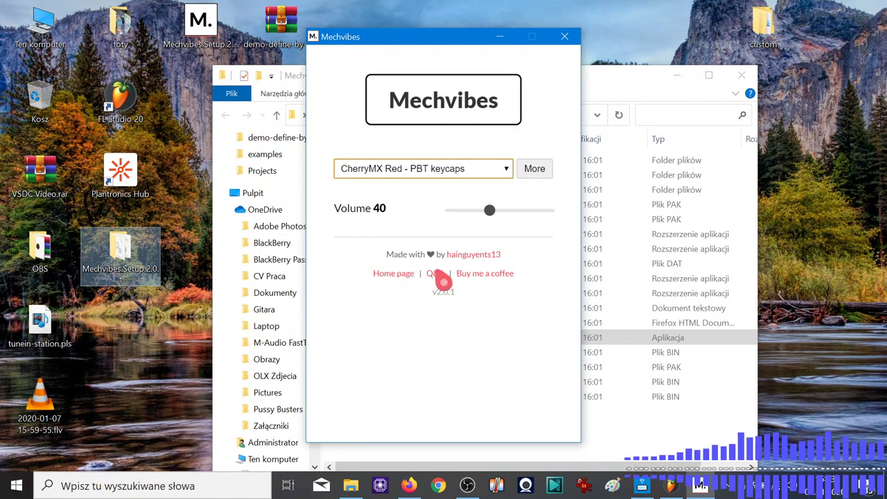
{"action": "key", "text": "a"}
{"action": "key", "text": "a"}
{"action": "key", "text": "a"}
{"action": "key", "text": "a"}
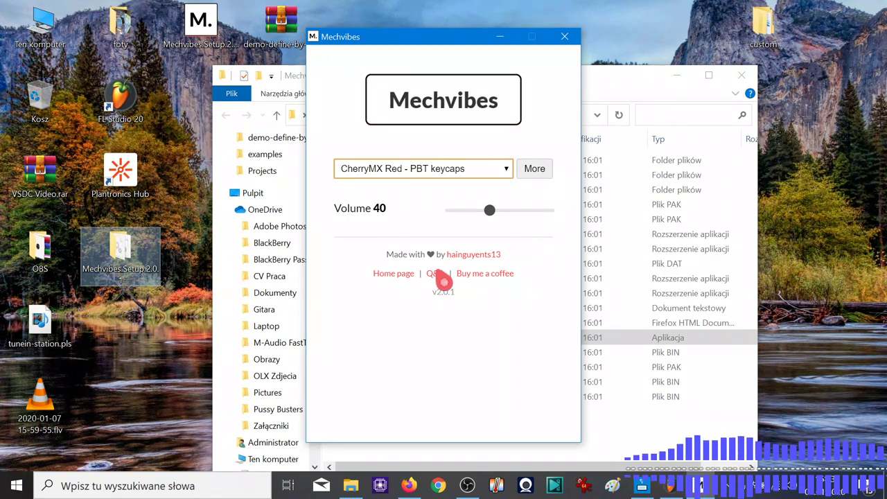
{"action": "key", "text": "a"}
Step: Set the sound set back to Topre Purple Hybrid - PBT keycaps and try it out with a long run of test keystrokes
{"action": "left_click", "coordinate": [432, 173]}
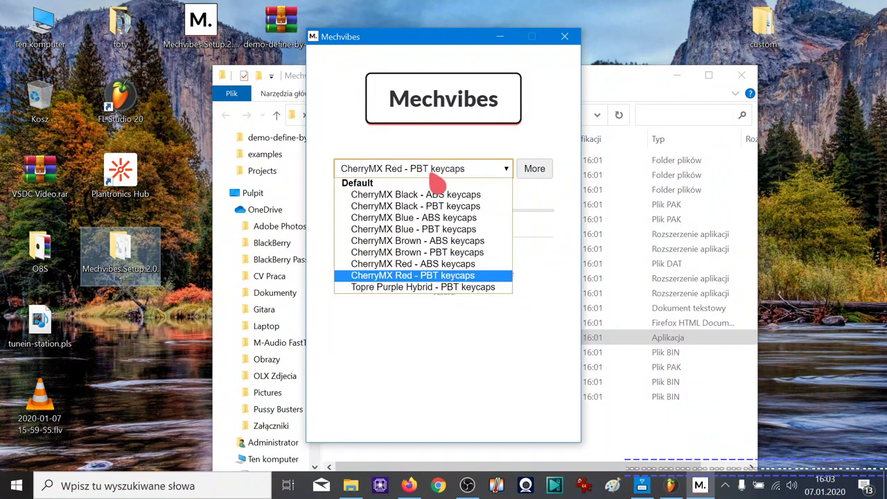
{"action": "left_click", "coordinate": [455, 288]}
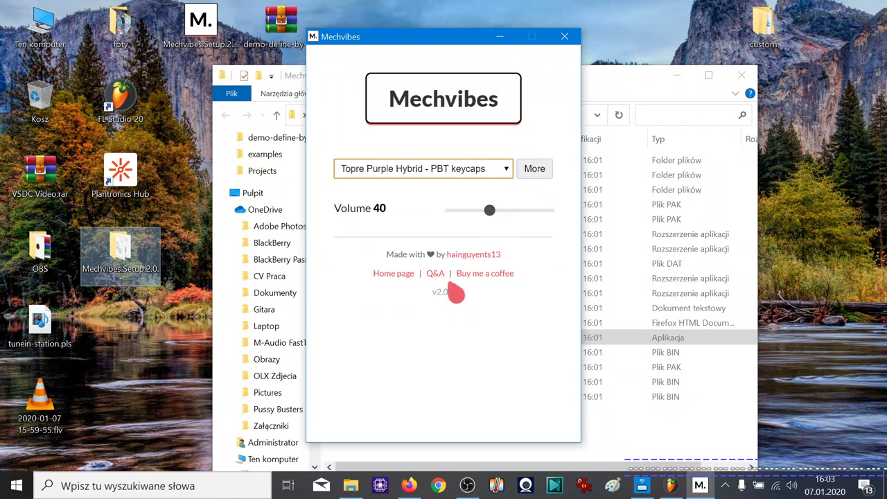
{"action": "key", "text": "a"}
{"action": "key", "text": "a"}
{"action": "key", "text": "a"}
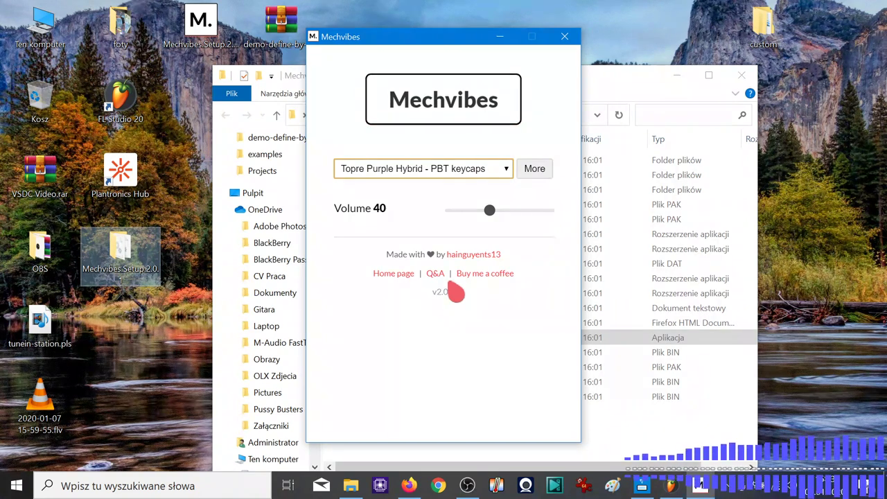
{"action": "key", "text": "a"}
{"action": "key", "text": "a"}
{"action": "key", "text": "a"}
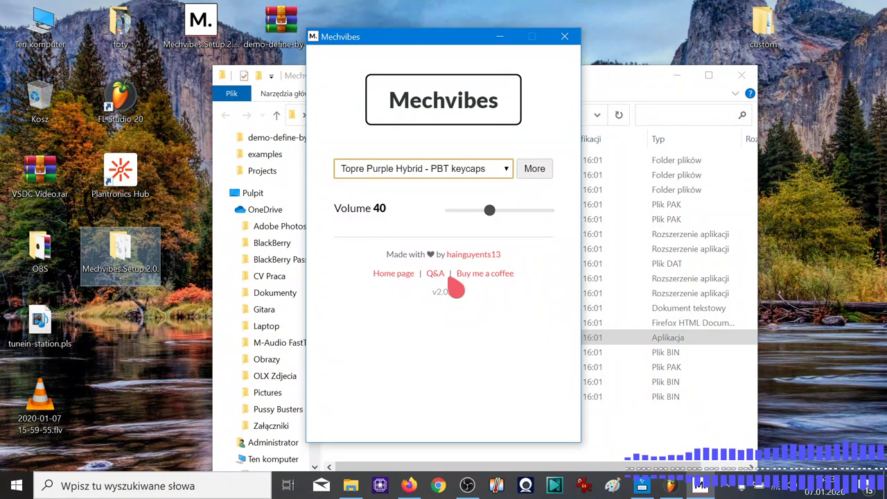
{"action": "key", "text": "a"}
{"action": "key", "text": "a"}
{"action": "key", "text": "a"}
{"action": "key", "text": "a"}
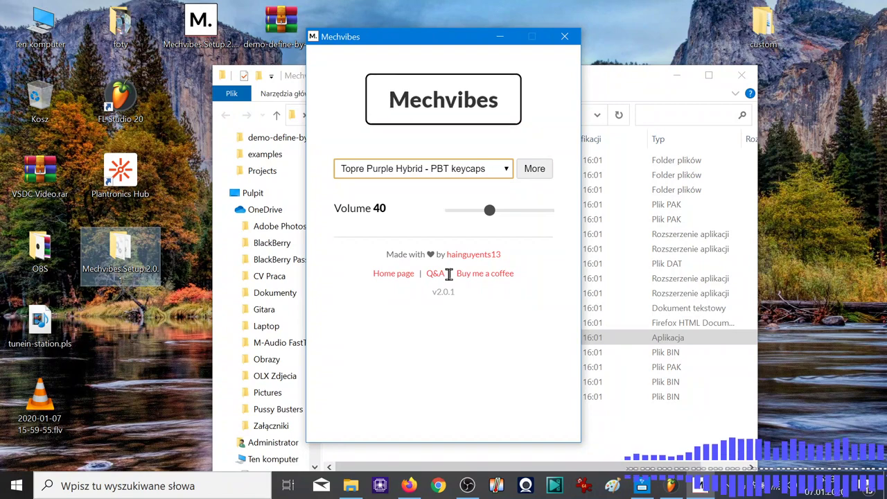
{"action": "key", "text": "a"}
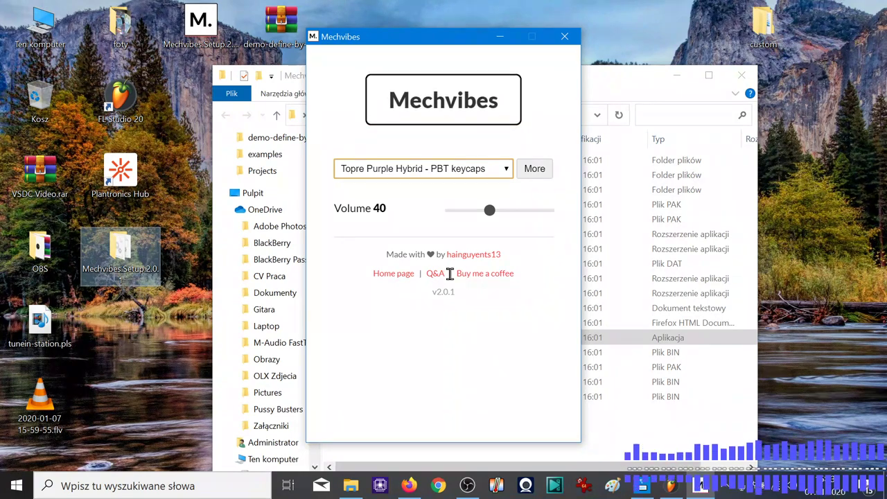
{"action": "key", "text": "a"}
Step: Close the sound set list without changing the selection, then move the Mechvibes window aside and minimize it
{"action": "left_click", "coordinate": [446, 169]}
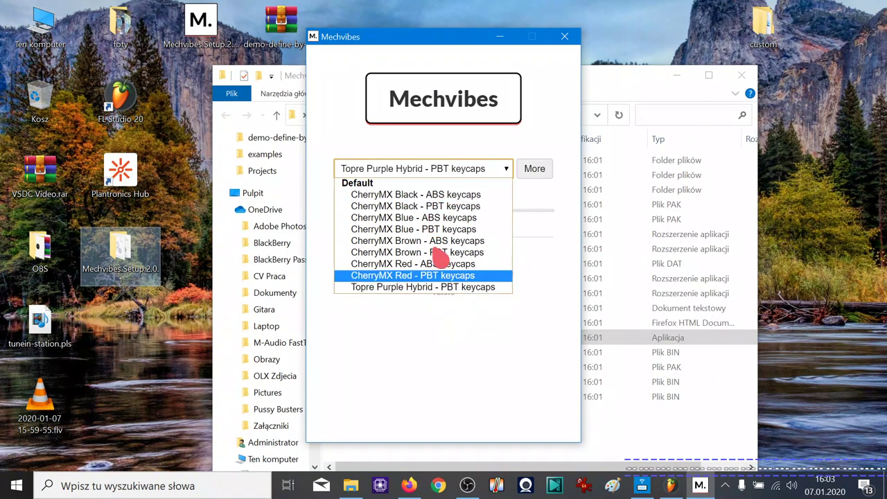
{"action": "left_click", "coordinate": [492, 145]}
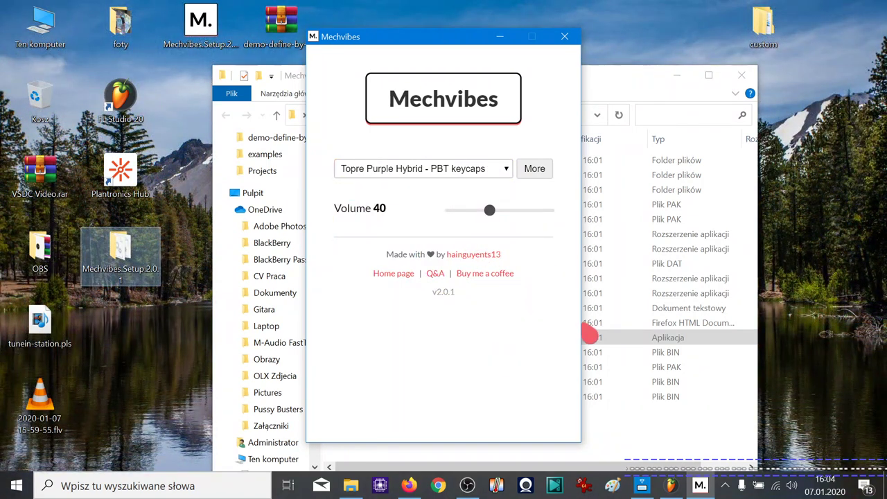
{"action": "left_click_drag", "start_coordinate": [456, 45], "coordinate": [381, 125]}
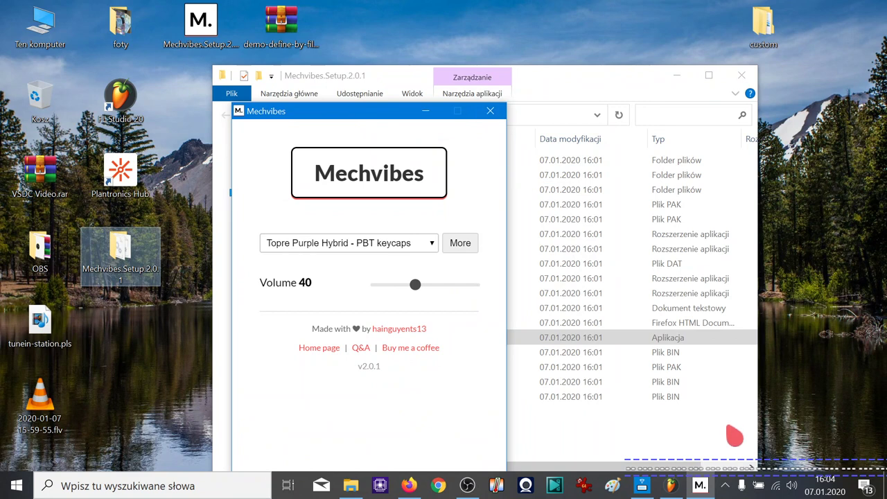
{"action": "left_click", "coordinate": [427, 112]}
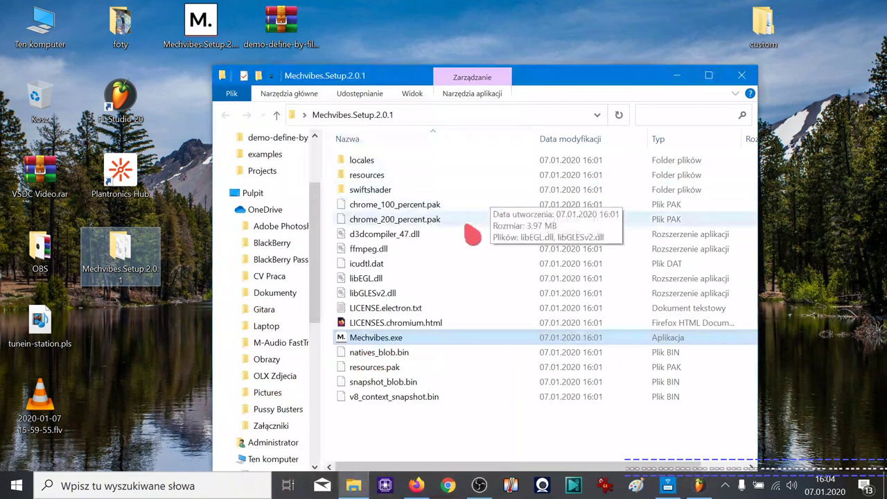
{"action": "left_click", "coordinate": [114, 257]}
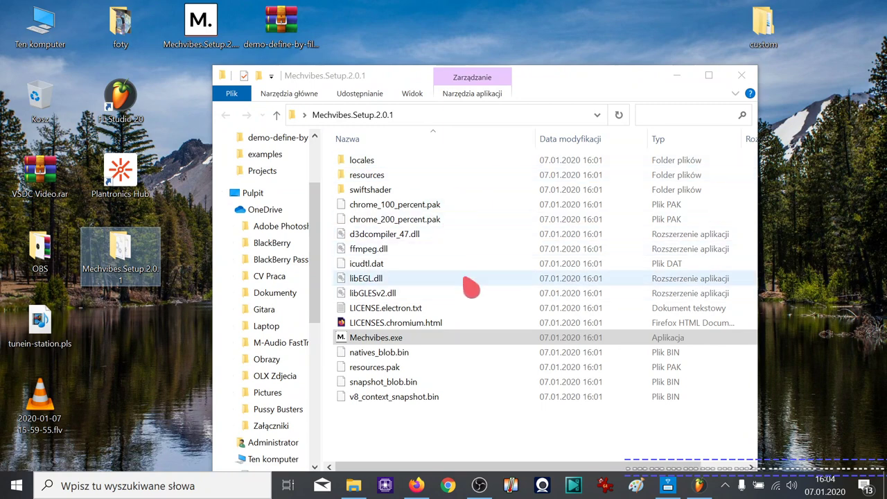
Step: Switch to Firefox and look through the Mechvibes Editor page, from its feature overview to the custom sound pack instructions
{"action": "left_click", "coordinate": [416, 485]}
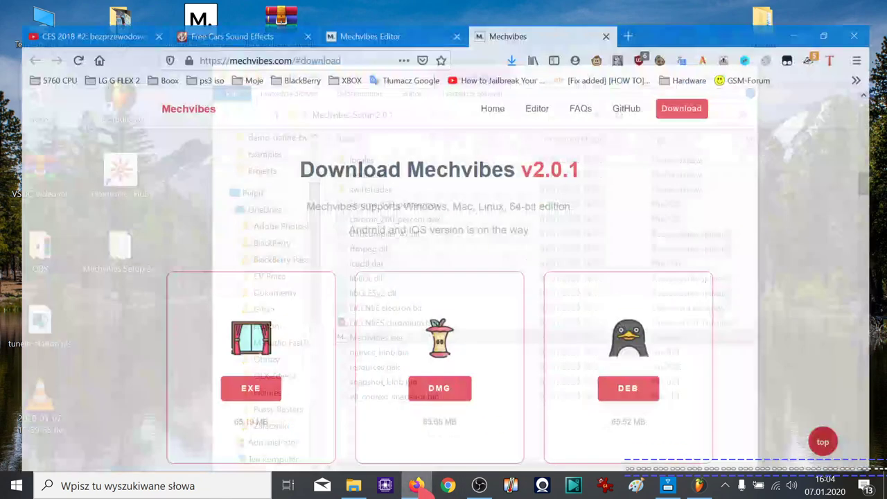
{"action": "left_click", "coordinate": [408, 17]}
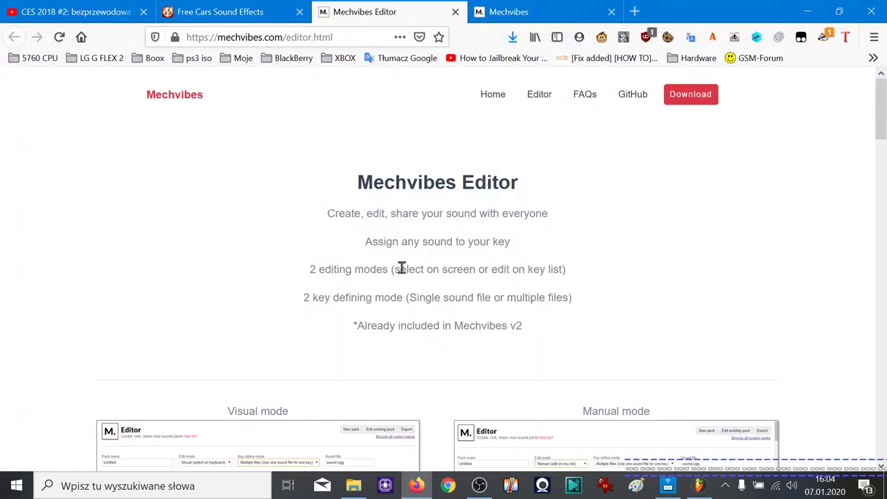
{"action": "scroll", "coordinate": [400, 268], "scroll_direction": "down", "scroll_amount": 5}
{"action": "scroll", "coordinate": [366, 170], "scroll_direction": "up", "scroll_amount": 5}
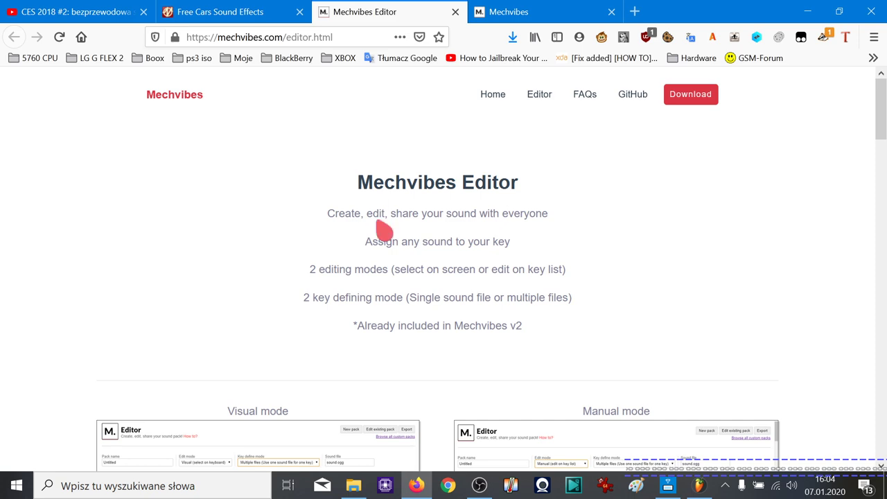
{"action": "scroll", "coordinate": [380, 227], "scroll_direction": "down", "scroll_amount": 7}
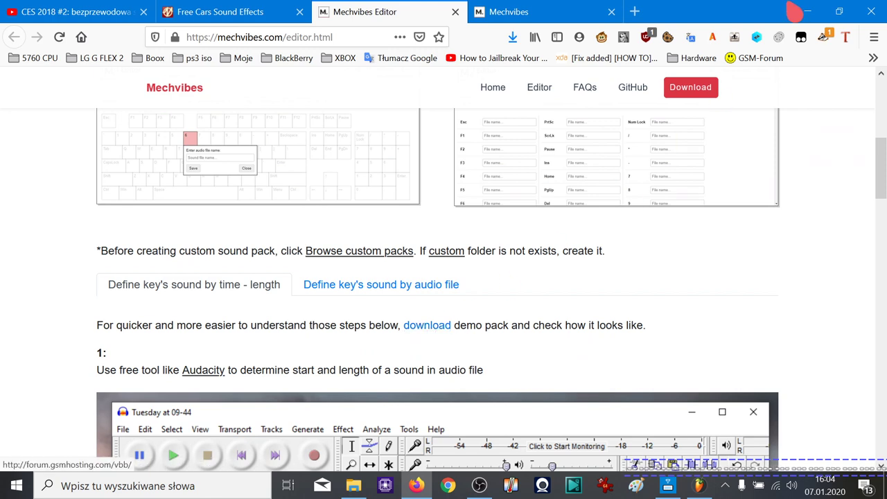
Step: Minimize the browser and move demo-define-by-file-name.zip on the desktop to just below the Mechvibes.Setup.2.0.1 folder
{"action": "left_click", "coordinate": [807, 12]}
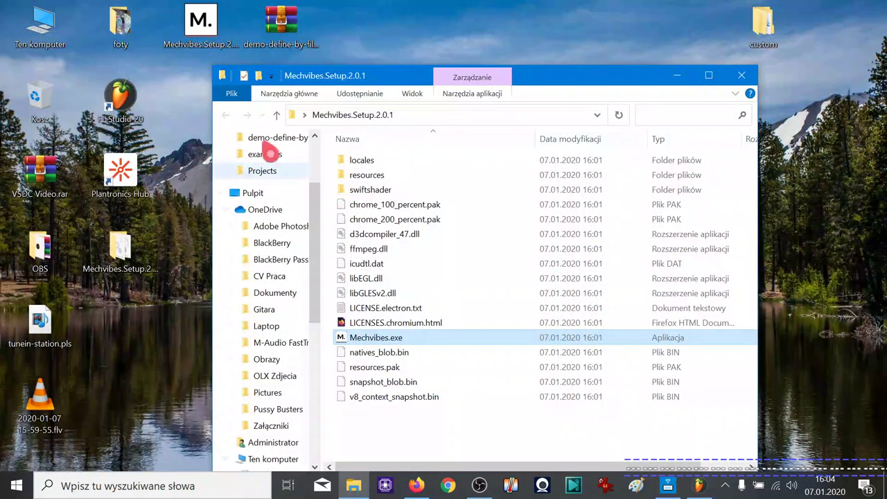
{"action": "left_click_drag", "start_coordinate": [277, 9], "coordinate": [132, 323]}
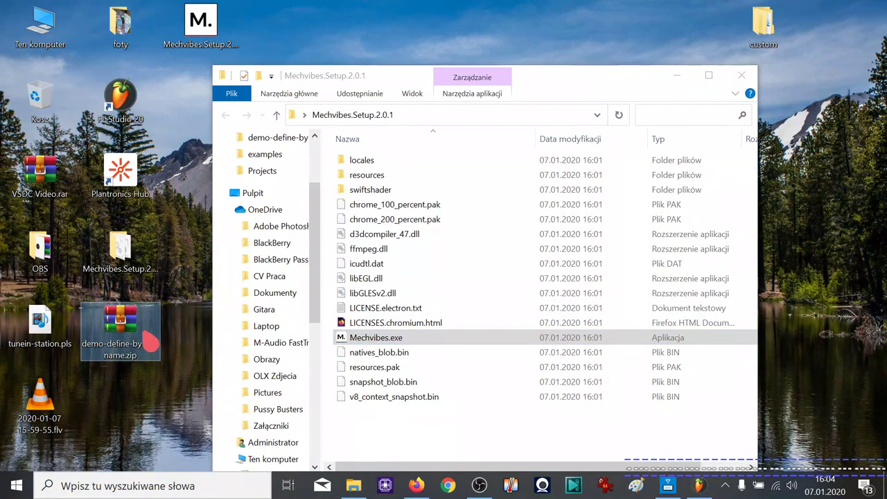
Step: Return to the Mechvibes Editor page in Firefox and read the steps for defining a key's sound by time and length
{"action": "left_click", "coordinate": [417, 486]}
{"action": "mouse_move", "coordinate": [417, 486]}
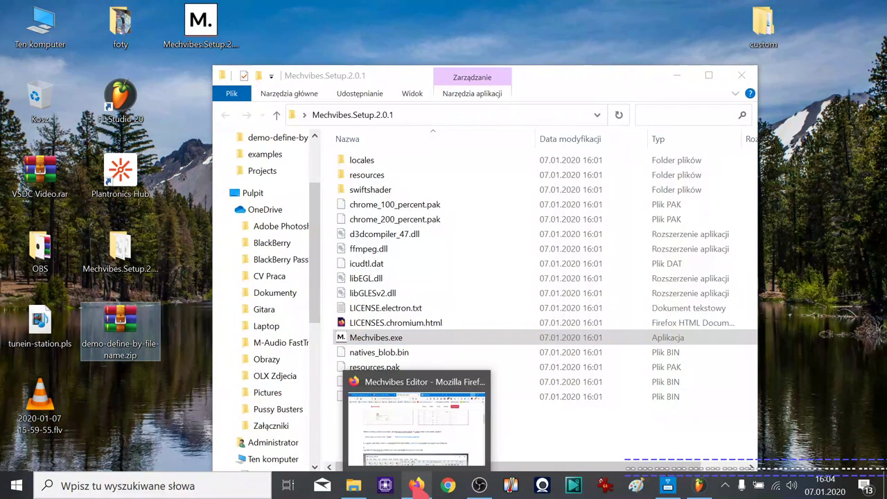
{"action": "left_click", "coordinate": [416, 420]}
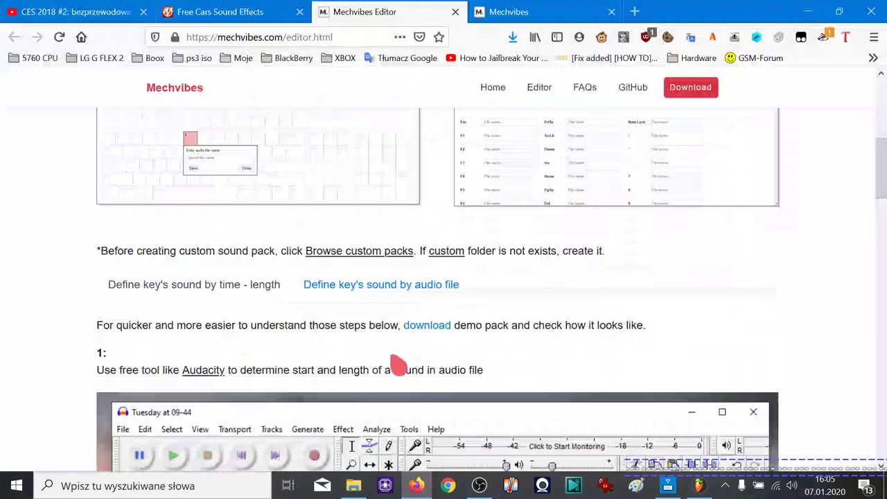
{"action": "scroll", "coordinate": [390, 333], "scroll_direction": "down", "scroll_amount": 5}
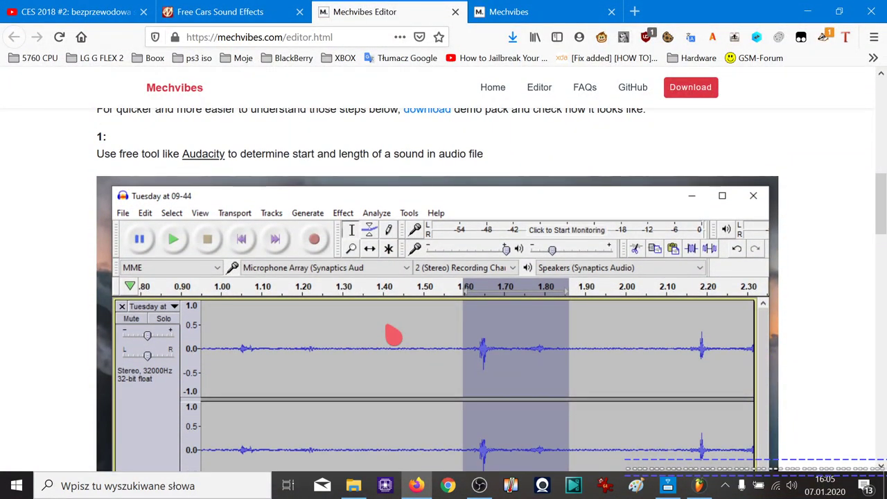
{"action": "scroll", "coordinate": [416, 303], "scroll_direction": "down", "scroll_amount": 2}
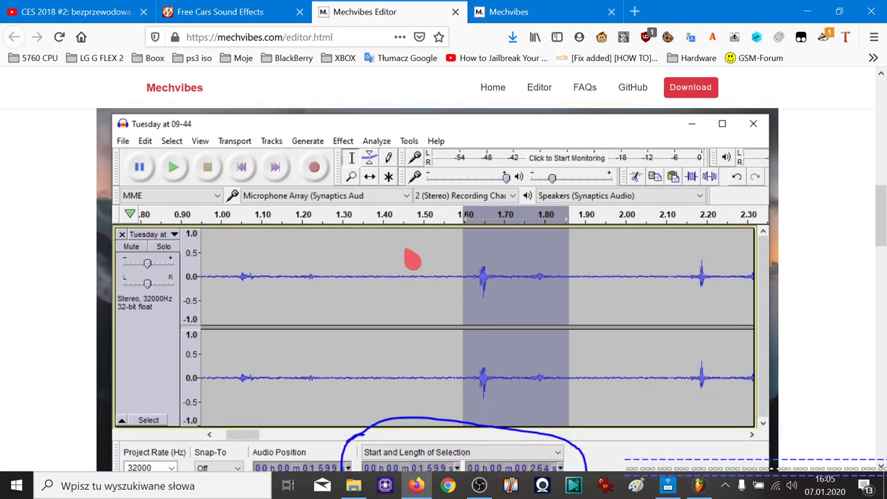
{"action": "scroll", "coordinate": [444, 321], "scroll_direction": "down", "scroll_amount": 2}
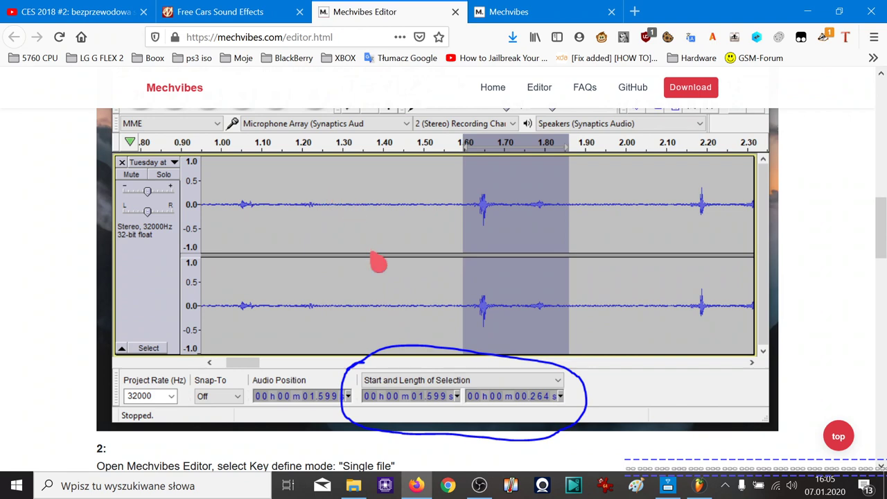
{"action": "scroll", "coordinate": [378, 262], "scroll_direction": "down", "scroll_amount": 3}
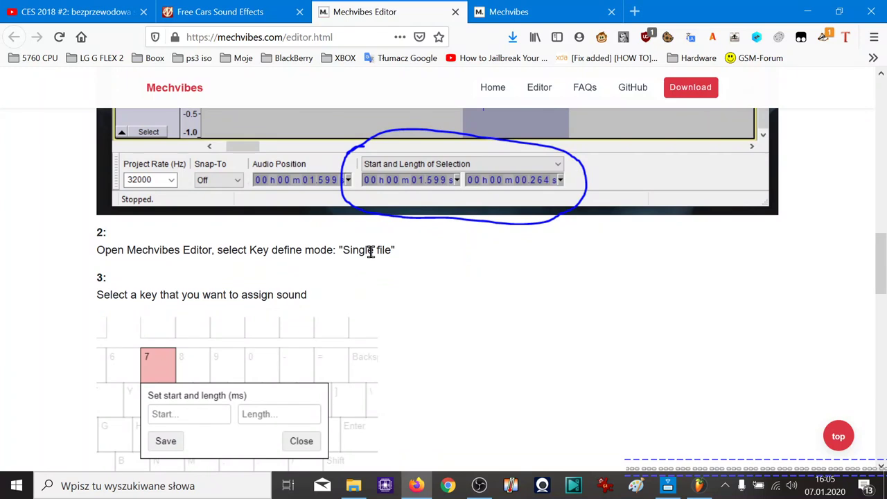
Step: Read the remaining single-file steps on the Mechvibes Editor page, from assigning key times to exporting config.json and adding the custom pack folder
{"action": "scroll", "coordinate": [371, 252], "scroll_direction": "down", "scroll_amount": 1}
{"action": "scroll", "coordinate": [307, 326], "scroll_direction": "down", "scroll_amount": 2}
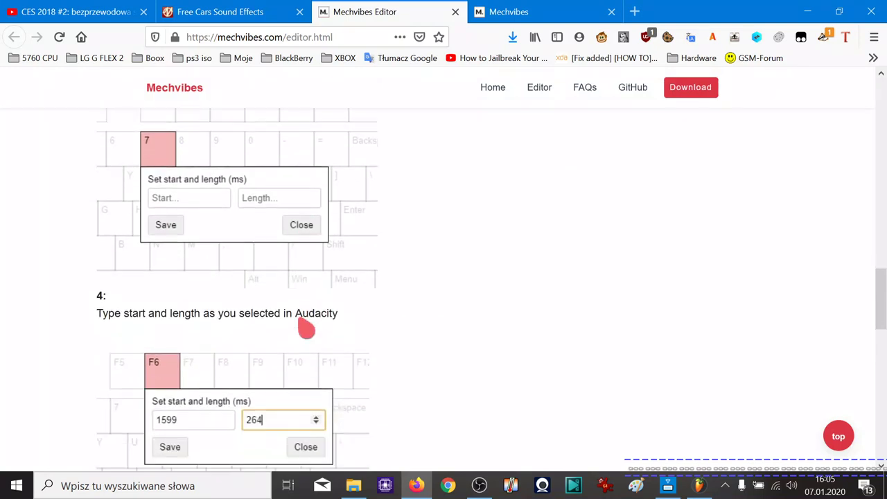
{"action": "scroll", "coordinate": [298, 316], "scroll_direction": "down", "scroll_amount": 1}
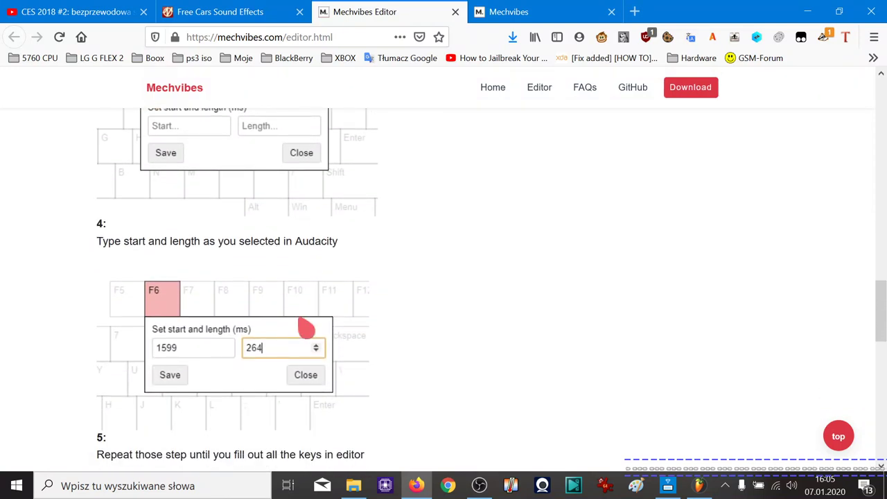
{"action": "scroll", "coordinate": [306, 328], "scroll_direction": "up", "scroll_amount": 1}
{"action": "scroll", "coordinate": [305, 328], "scroll_direction": "down", "scroll_amount": 4}
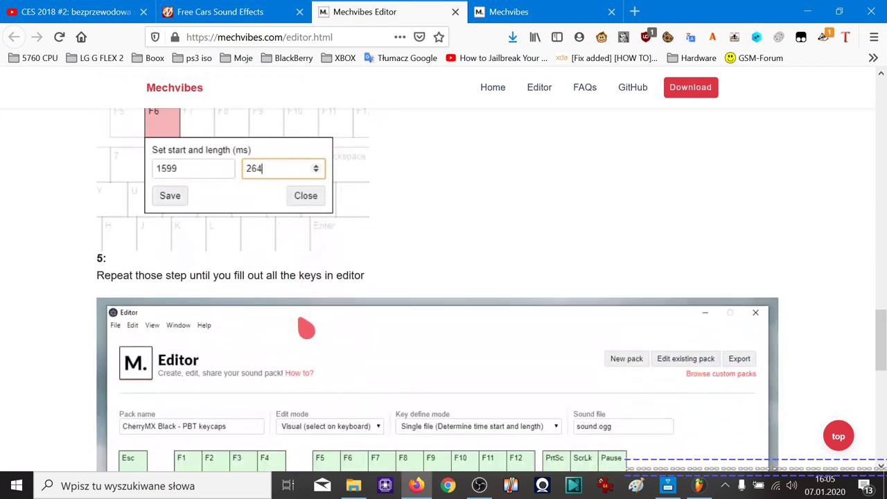
{"action": "scroll", "coordinate": [306, 329], "scroll_direction": "down", "scroll_amount": 2}
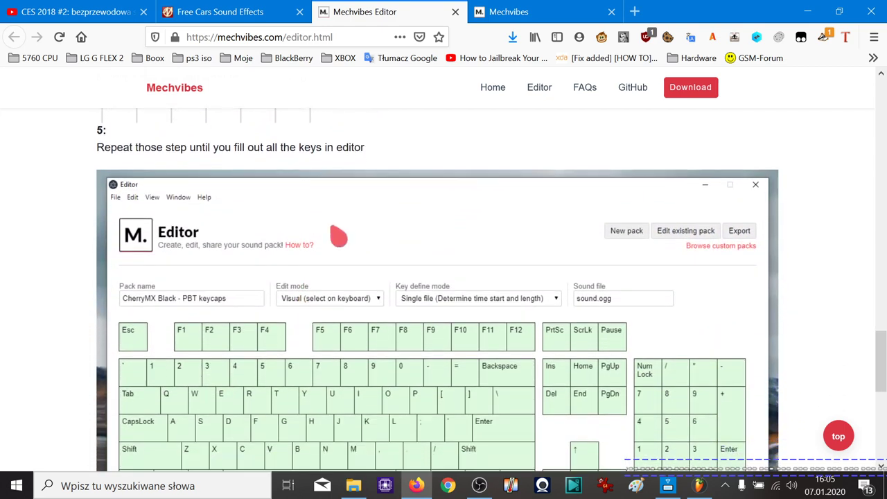
{"action": "scroll", "coordinate": [338, 236], "scroll_direction": "down", "scroll_amount": 4}
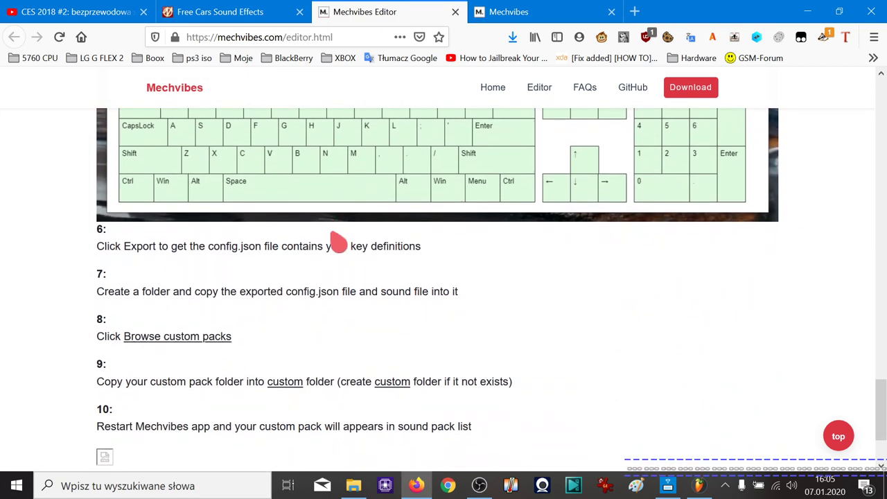
{"action": "scroll", "coordinate": [338, 243], "scroll_direction": "down", "scroll_amount": 2}
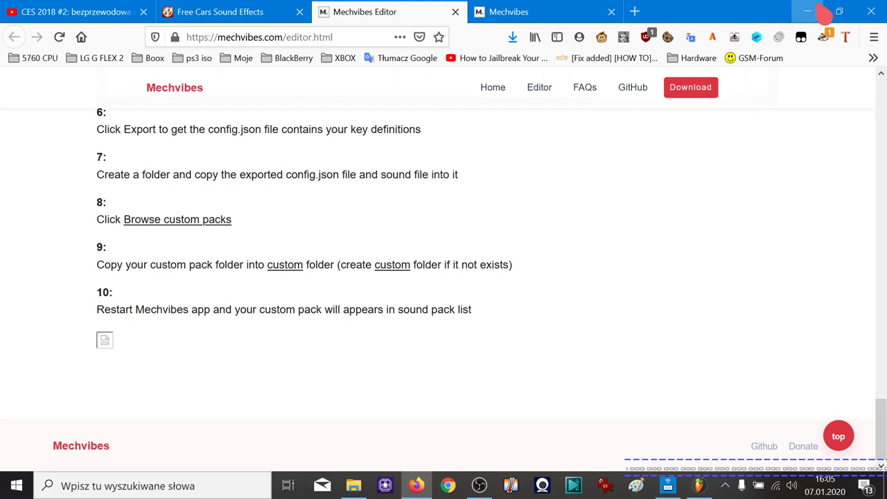
Step: Minimize the browser and create a folder named custom inside the Mechvibes.Setup.2.0.1 folder
{"action": "left_click", "coordinate": [821, 12]}
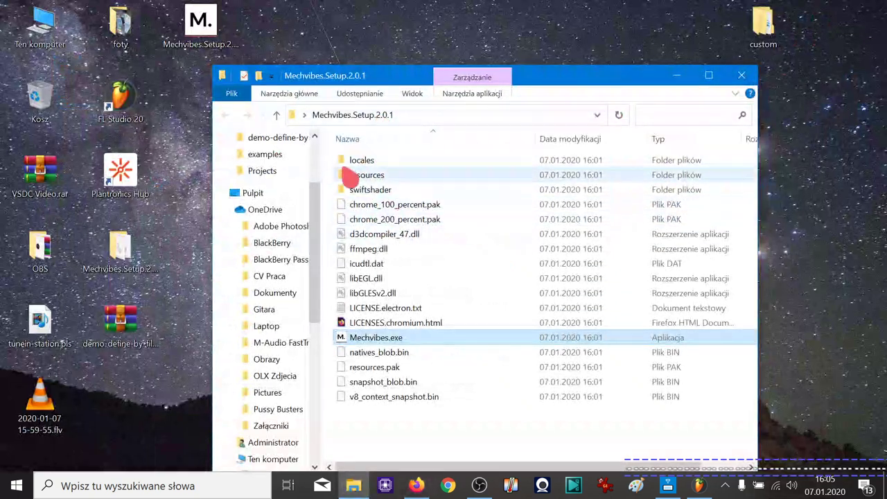
{"action": "left_click", "coordinate": [261, 76]}
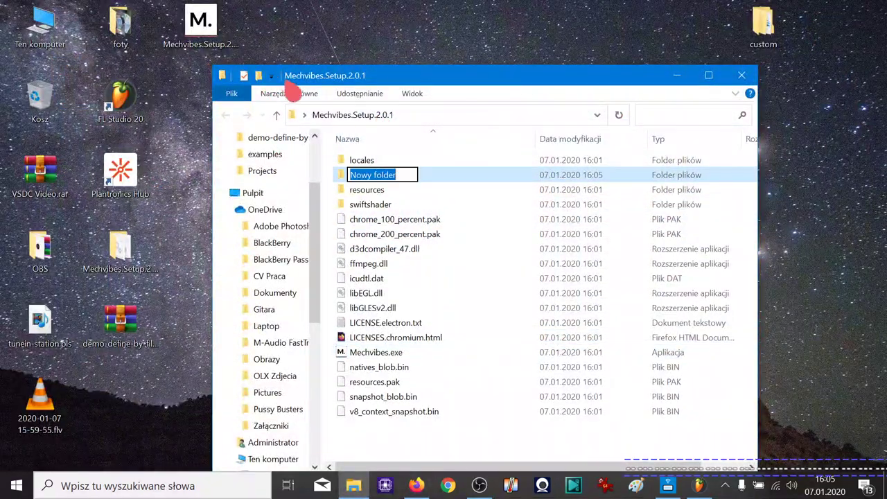
{"action": "type", "text": "custom"}
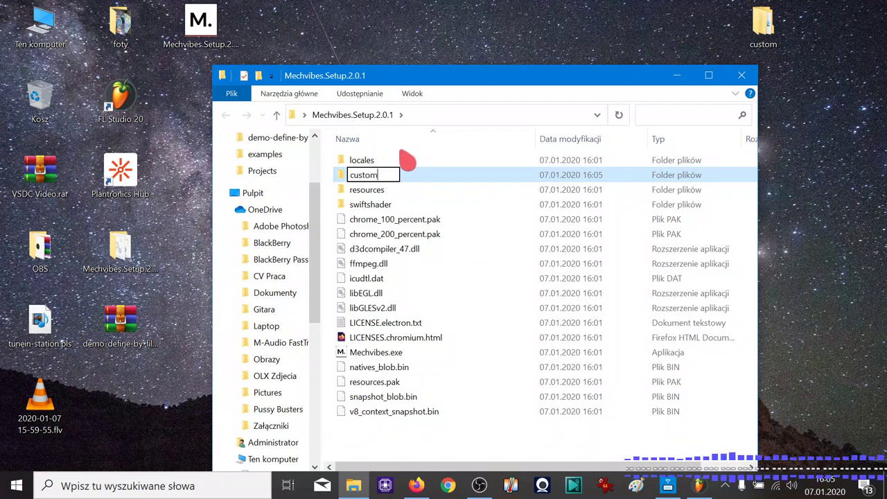
{"action": "key", "text": "Return"}
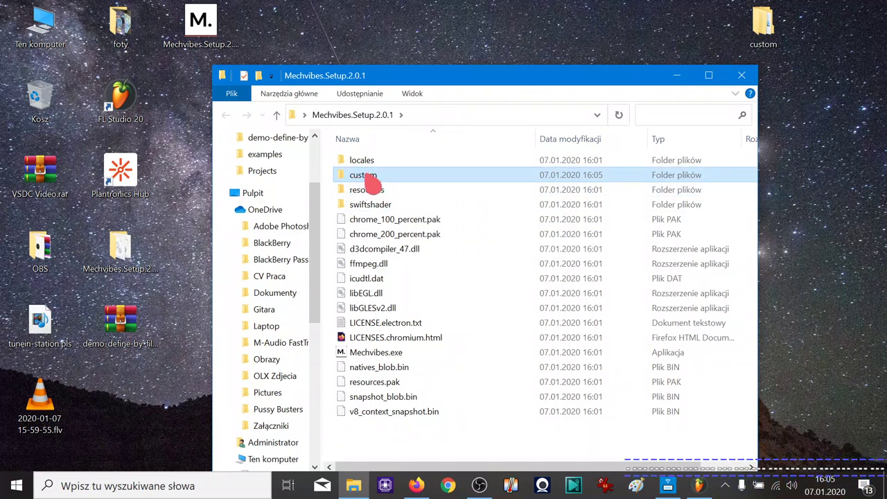
Step: Quit the Mechvibes instance running in the background
{"action": "left_click", "coordinate": [725, 485]}
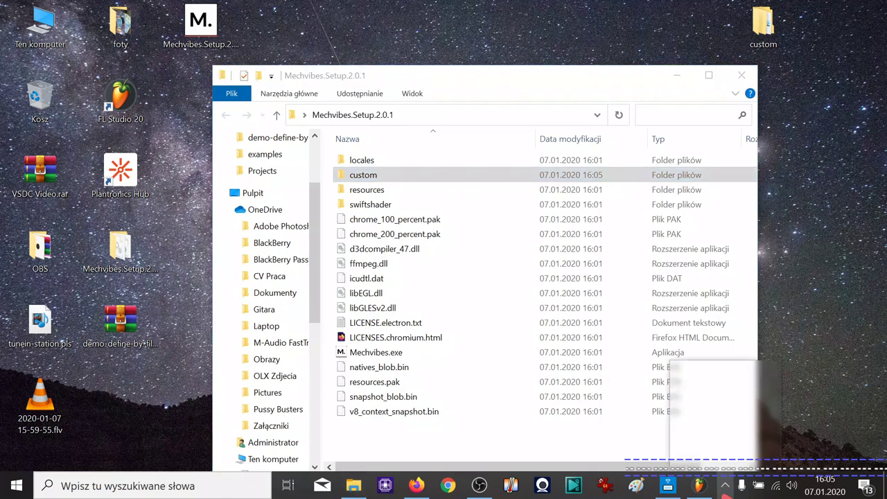
{"action": "right_click", "coordinate": [712, 459]}
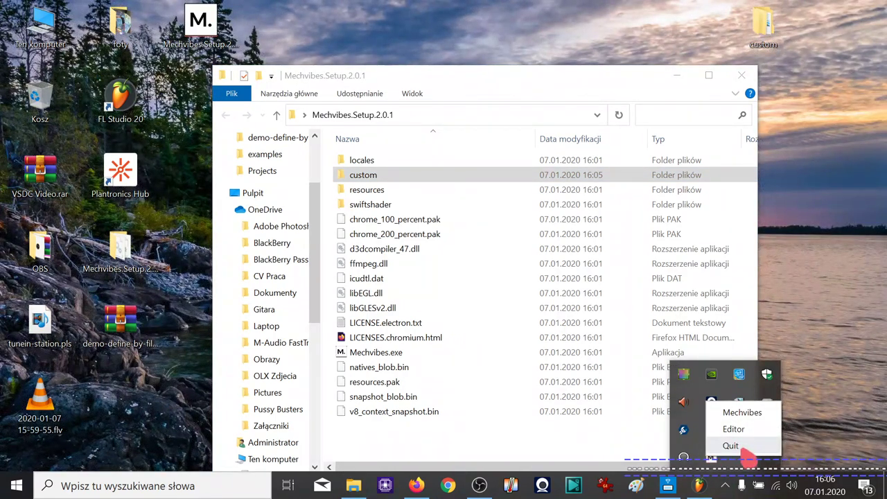
{"action": "left_click", "coordinate": [746, 451]}
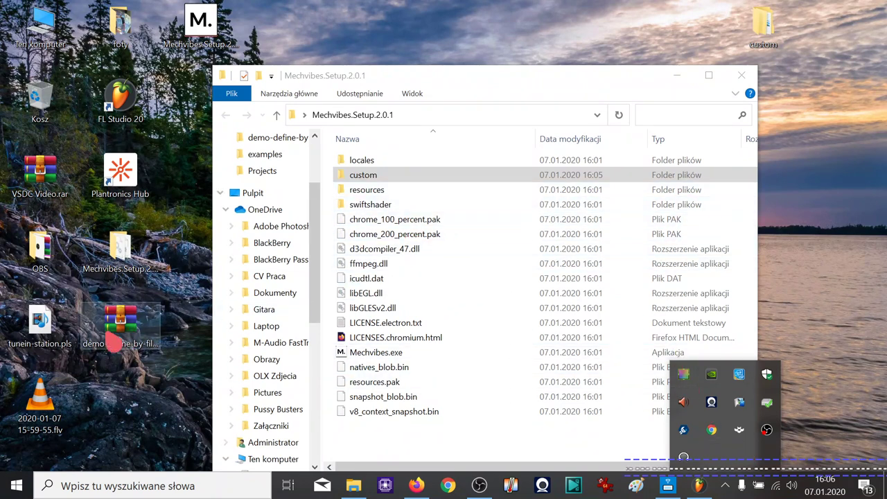
Step: Extract the demo-define-by-file-name folder from demo-define-by-file-name.zip on the desktop into the new custom folder, and close the archive
{"action": "left_click", "coordinate": [371, 181]}
{"action": "double_click", "coordinate": [371, 181]}
{"action": "left_click_drag", "start_coordinate": [119, 322], "coordinate": [239, 281]}
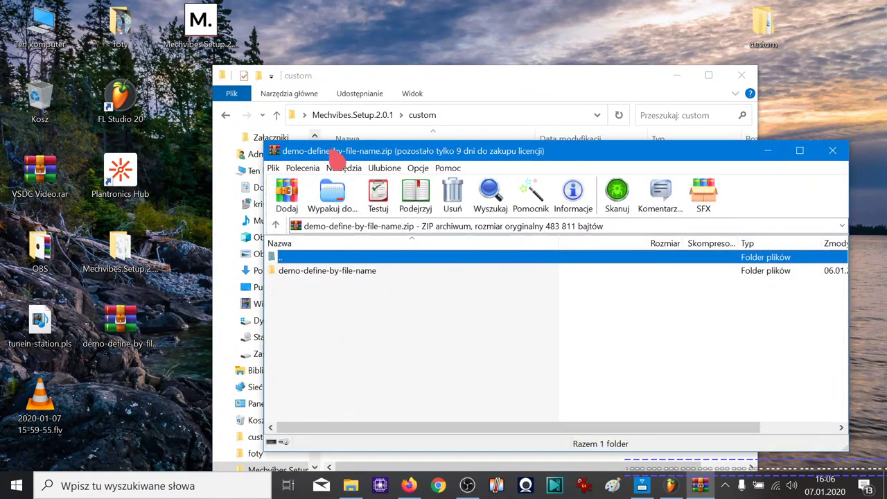
{"action": "left_click_drag", "start_coordinate": [337, 152], "coordinate": [646, 114]}
{"action": "left_click_drag", "start_coordinate": [617, 230], "coordinate": [553, 246]}
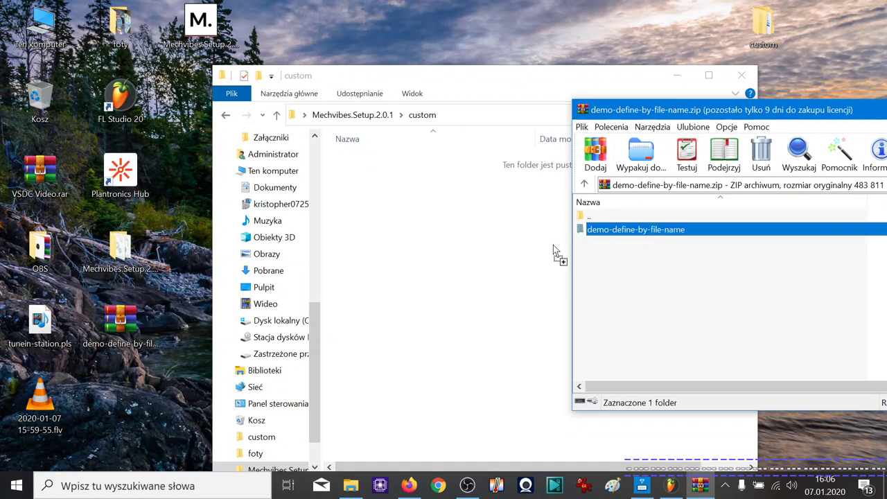
{"action": "left_click_drag", "start_coordinate": [441, 218], "coordinate": [733, 143]}
{"action": "left_click_drag", "start_coordinate": [822, 109], "coordinate": [552, 176]}
{"action": "left_click", "coordinate": [796, 180]}
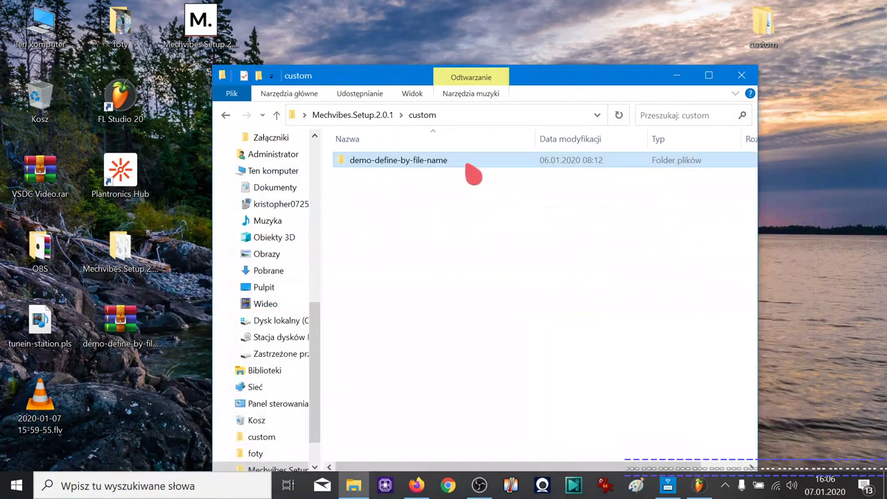
Step: Return to the Mechvibes.Setup.2.0.1 folder, launch Mechvibes.exe and select the custom sound pack Voice
{"action": "left_click", "coordinate": [378, 116]}
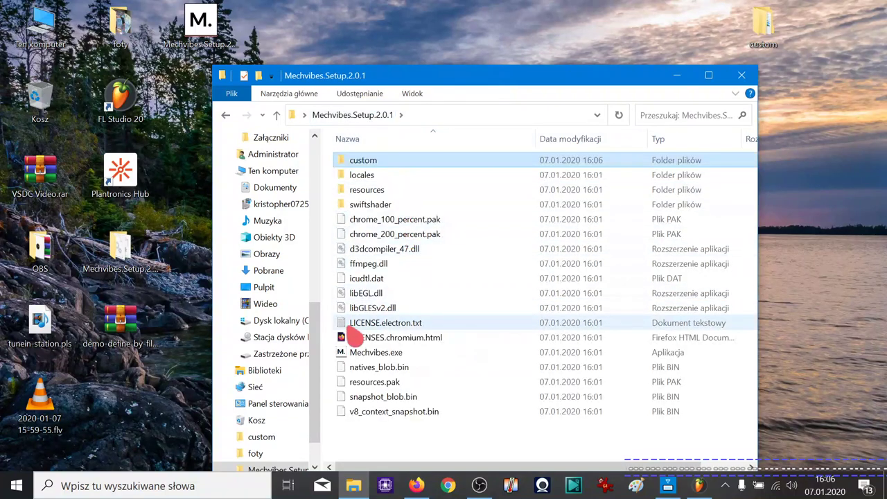
{"action": "double_click", "coordinate": [393, 354]}
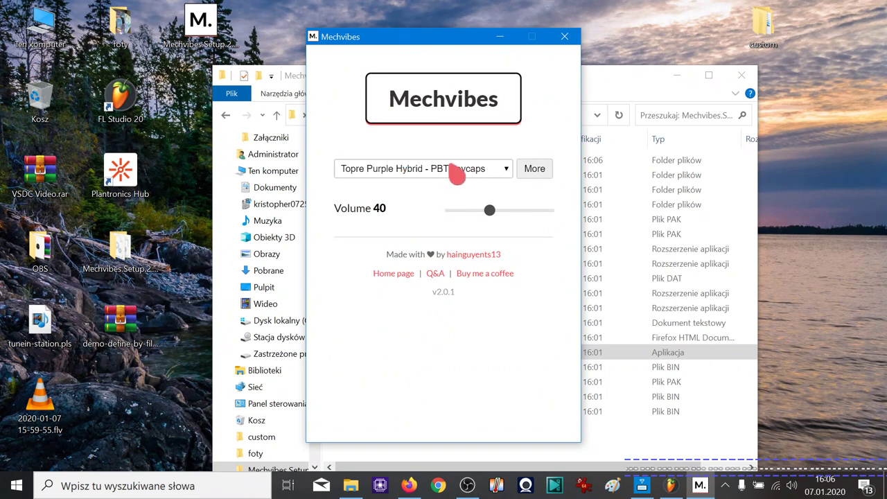
{"action": "left_click", "coordinate": [452, 174]}
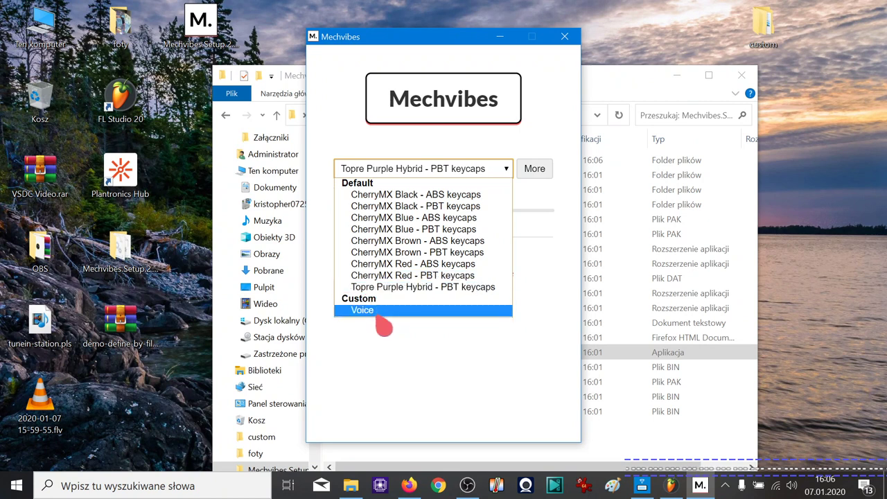
{"action": "left_click", "coordinate": [362, 310]}
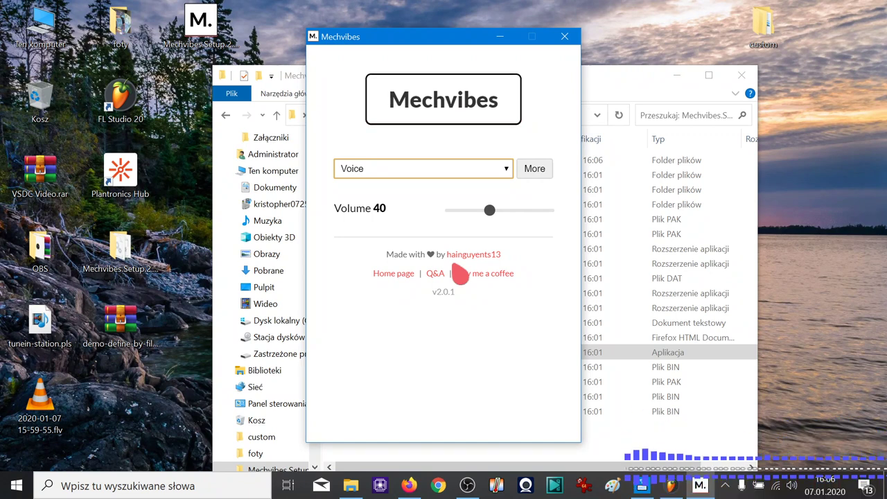
Step: Try out the Voice pack's sounds for several modifier keys, keeping Voice as the selected sound set
{"action": "key", "text": "alt+Down"}
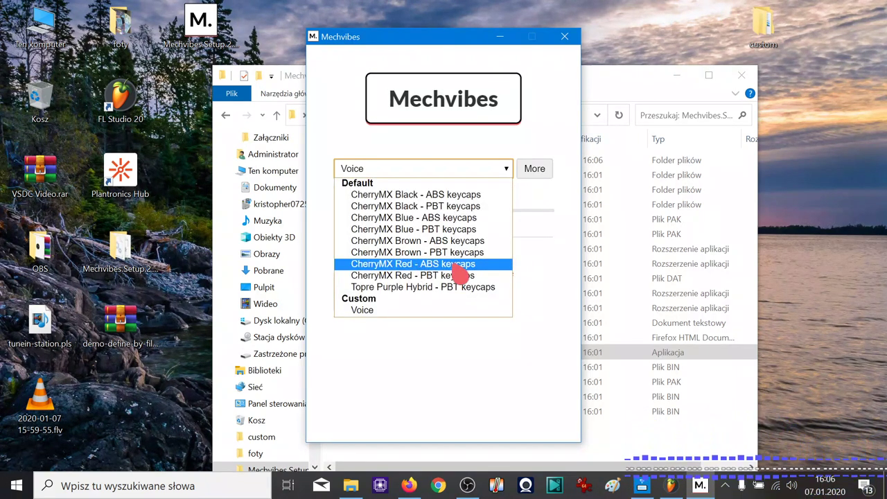
{"action": "left_click", "coordinate": [439, 312]}
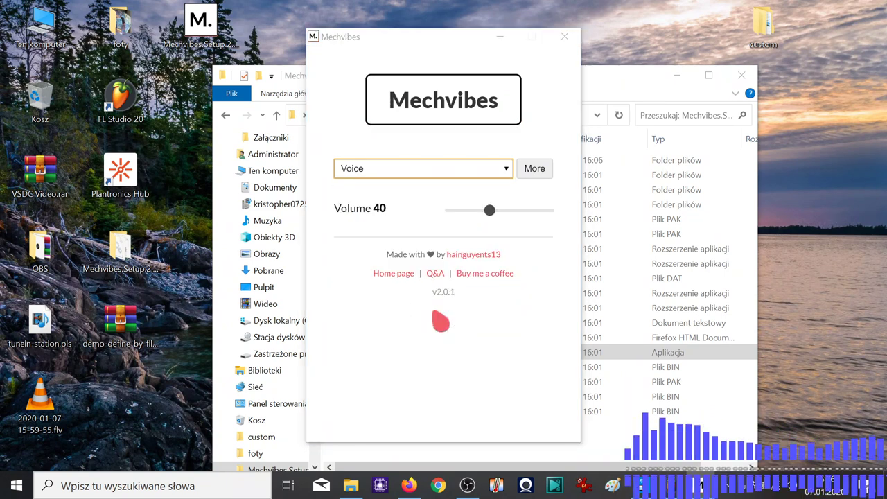
{"action": "key", "text": "super"}
{"action": "key", "text": "super"}
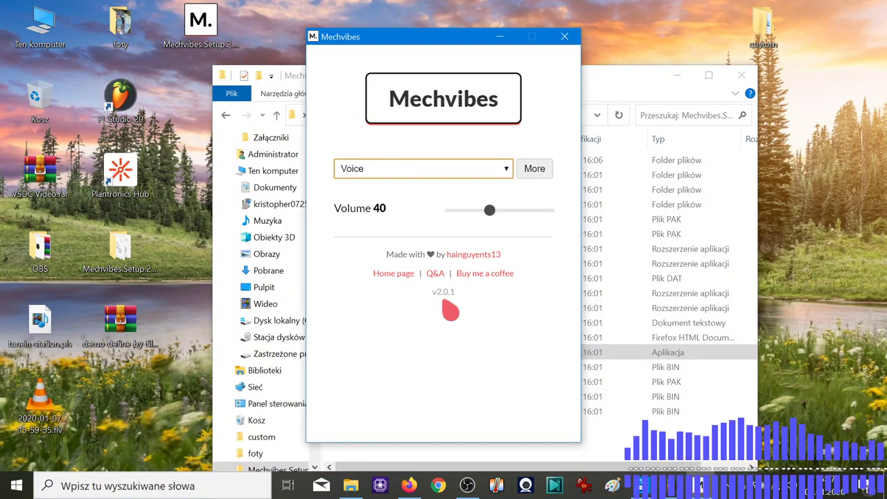
{"action": "key", "text": "Tab"}
{"action": "key", "text": "Tab"}
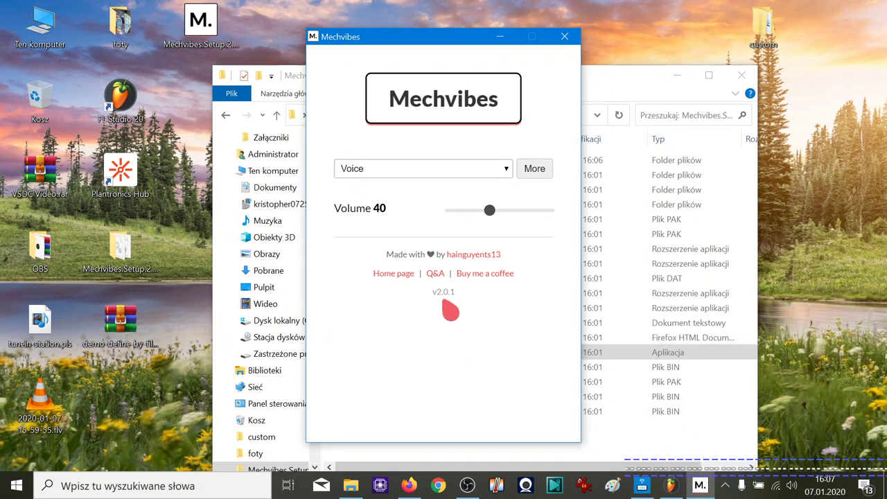
Step: Try out the Voice pack's sounds for the navigation keys, ending with the volume at 100
{"action": "key", "text": "Left"}
{"action": "key", "text": "Left"}
{"action": "key", "text": "Left"}
{"action": "key", "text": "Left"}
{"action": "key", "text": "Left"}
{"action": "key", "text": "Right"}
{"action": "key", "text": "Right"}
{"action": "key", "text": "Right"}
{"action": "key", "text": "Right"}
{"action": "key", "text": "Right"}
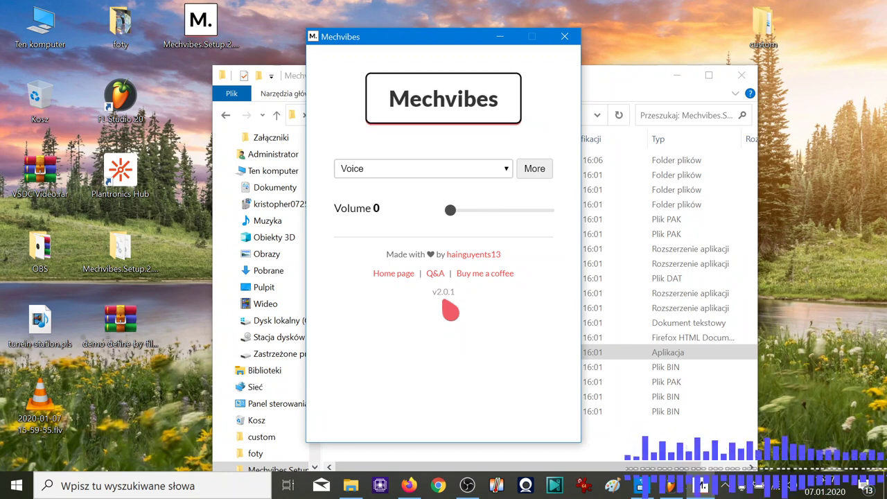
{"action": "key", "text": "Page_Up"}
{"action": "key", "text": "Page_Down"}
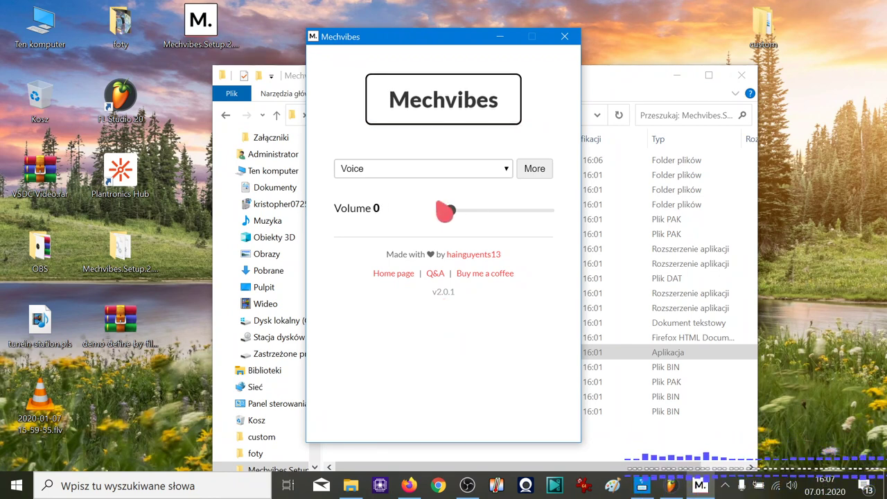
{"action": "key", "text": "End"}
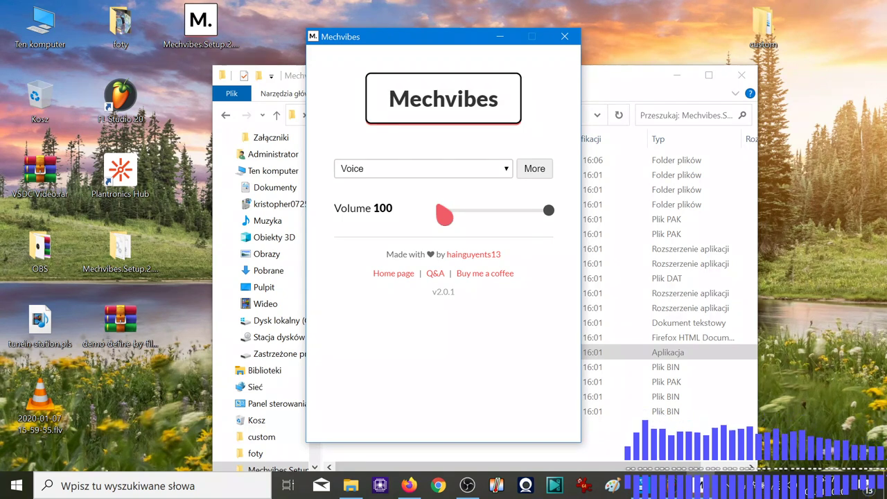
Step: Set the Mechvibes volume to 0 and close the sound set list with Voice still selected
{"action": "left_click", "coordinate": [444, 211]}
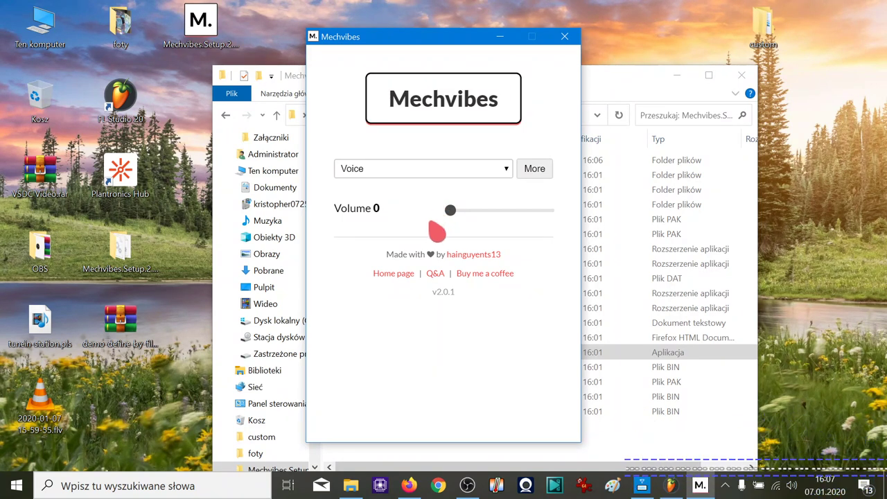
{"action": "left_click", "coordinate": [411, 174]}
{"action": "left_click", "coordinate": [411, 182]}
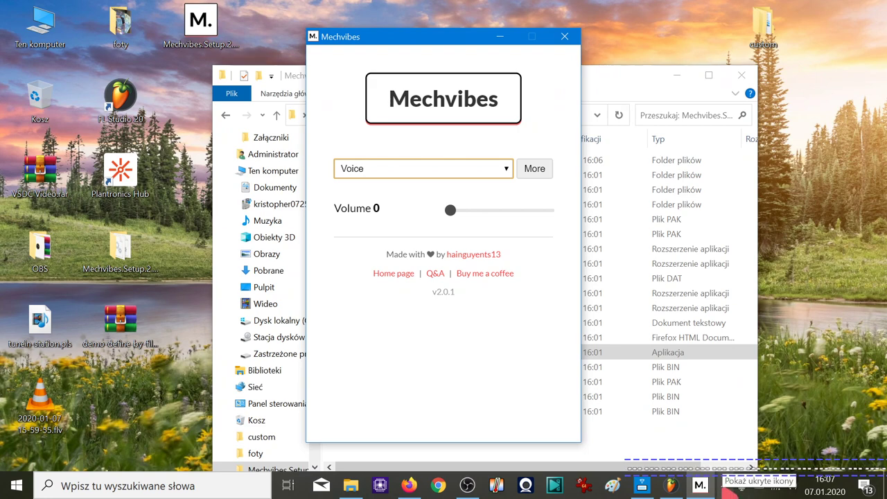
Step: Open the Mechvibes sound pack Editor from the background app and move its window slightly down and to the right
{"action": "left_click", "coordinate": [729, 486]}
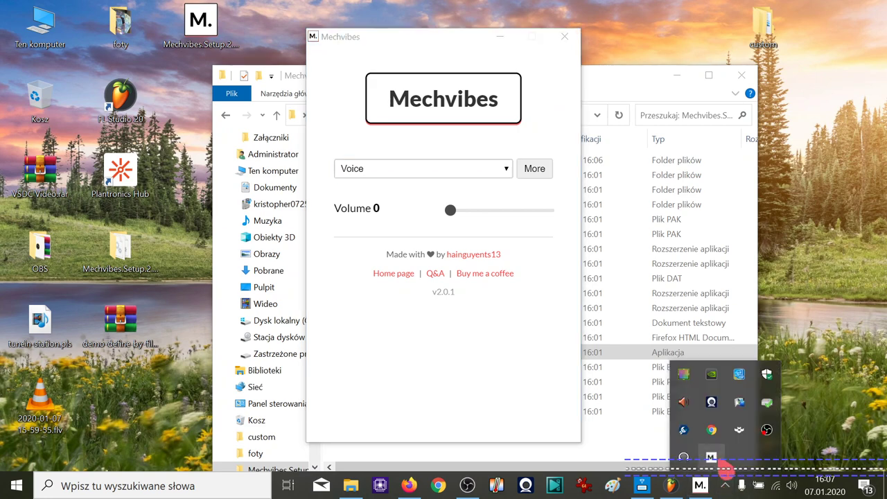
{"action": "right_click", "coordinate": [712, 457]}
{"action": "left_click", "coordinate": [740, 430]}
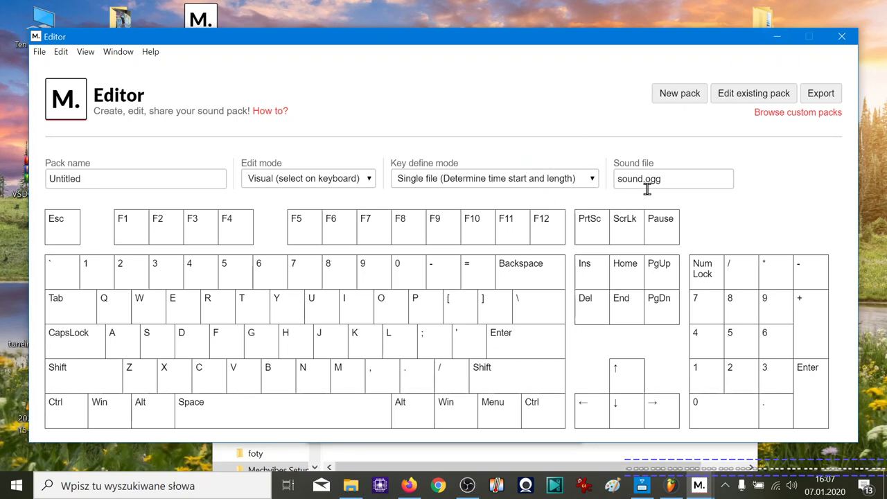
{"action": "left_click_drag", "start_coordinate": [664, 63], "coordinate": [684, 67]}
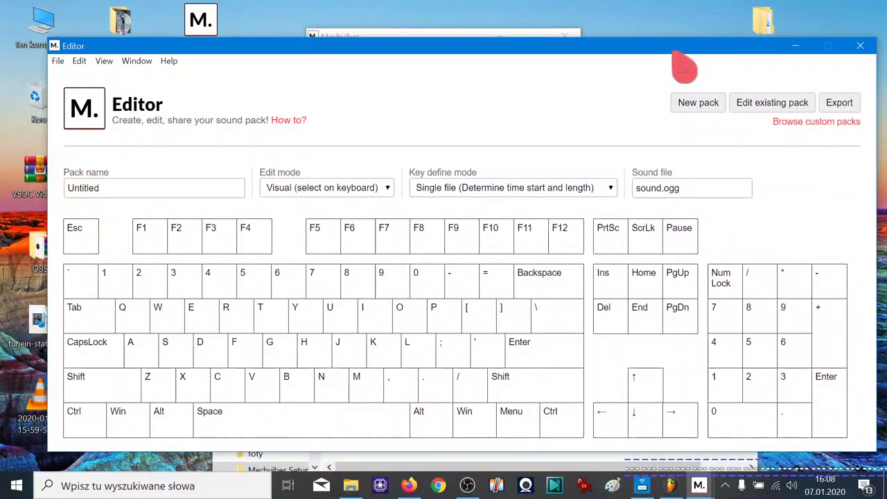
Step: Set the pack name to OBS and switch the edit mode to Manual (edit on key list)
{"action": "double_click", "coordinate": [174, 184]}
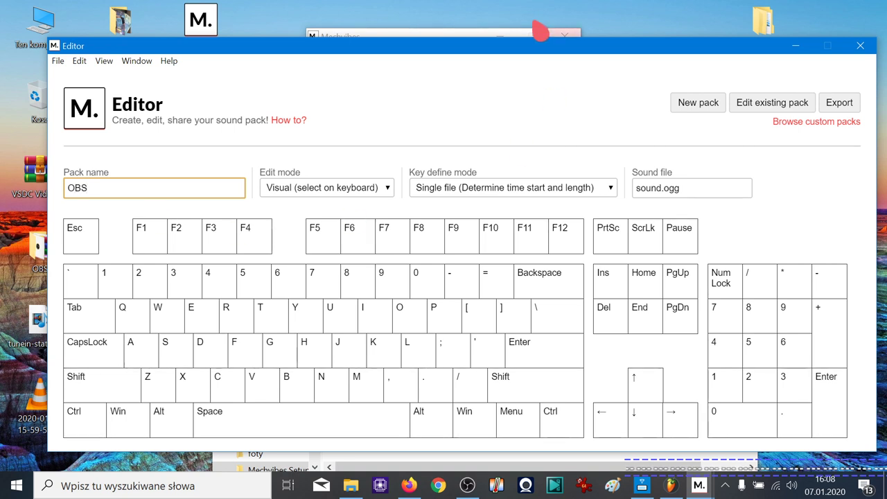
{"action": "left_click", "coordinate": [317, 191]}
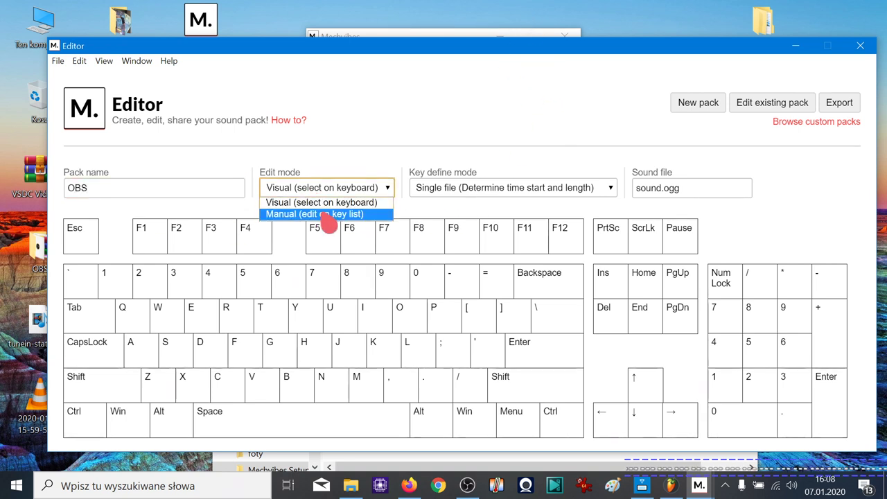
{"action": "left_click", "coordinate": [326, 212]}
{"action": "scroll", "coordinate": [338, 286], "scroll_direction": "down", "scroll_amount": 20}
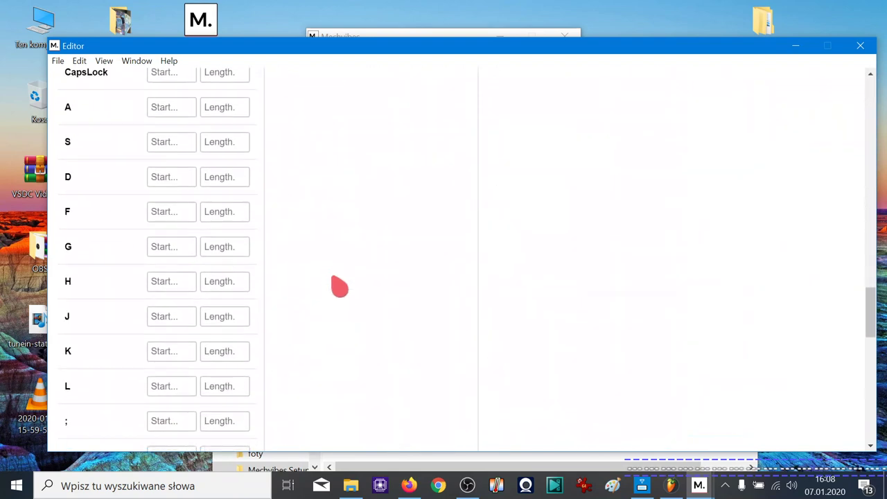
Step: Set the edit mode to Visual (select on keyboard) and the key define mode to Multiple files (Use one sound file for one key)
{"action": "scroll", "coordinate": [339, 286], "scroll_direction": "up", "scroll_amount": 11}
{"action": "scroll", "coordinate": [338, 286], "scroll_direction": "up", "scroll_amount": 10}
{"action": "left_click", "coordinate": [302, 191]}
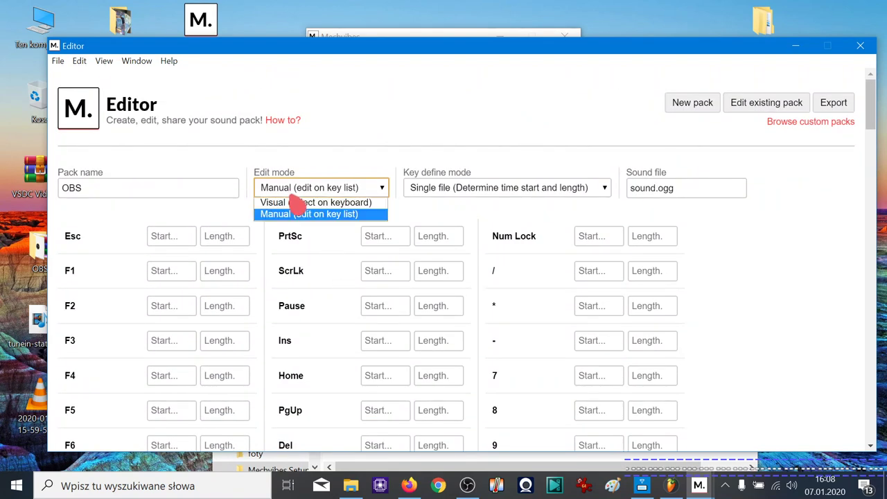
{"action": "left_click", "coordinate": [305, 202]}
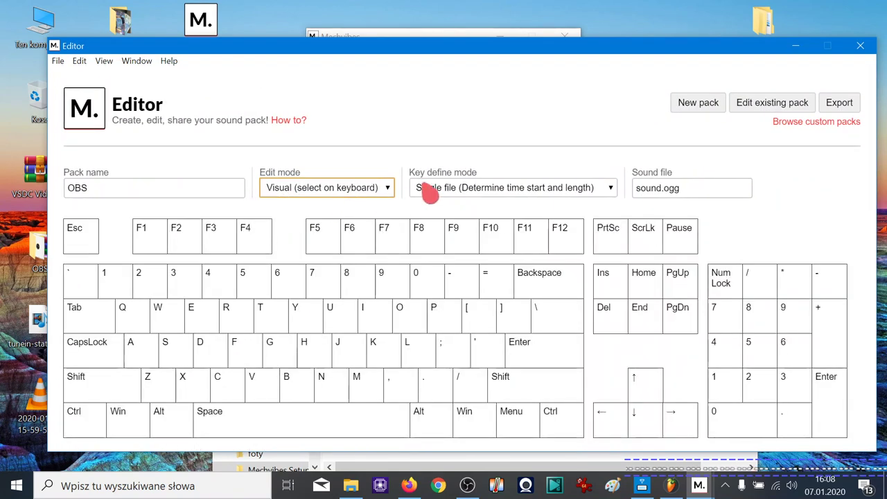
{"action": "left_click", "coordinate": [431, 189]}
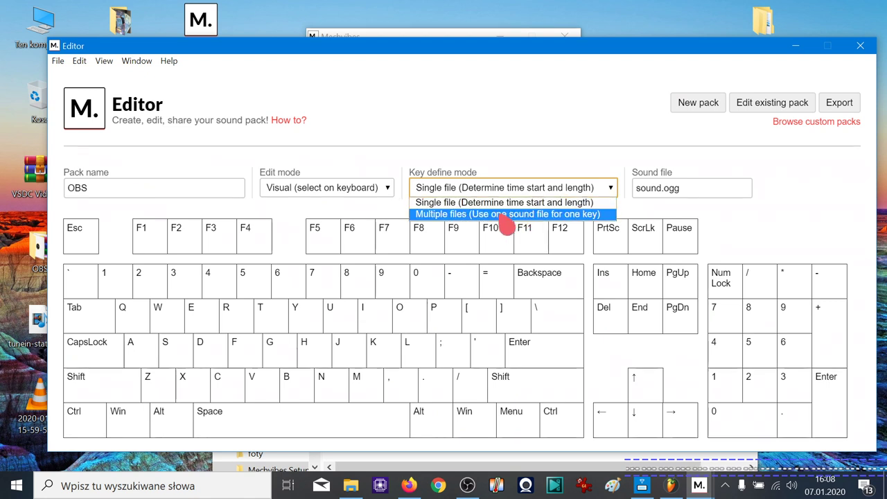
{"action": "left_click", "coordinate": [471, 214]}
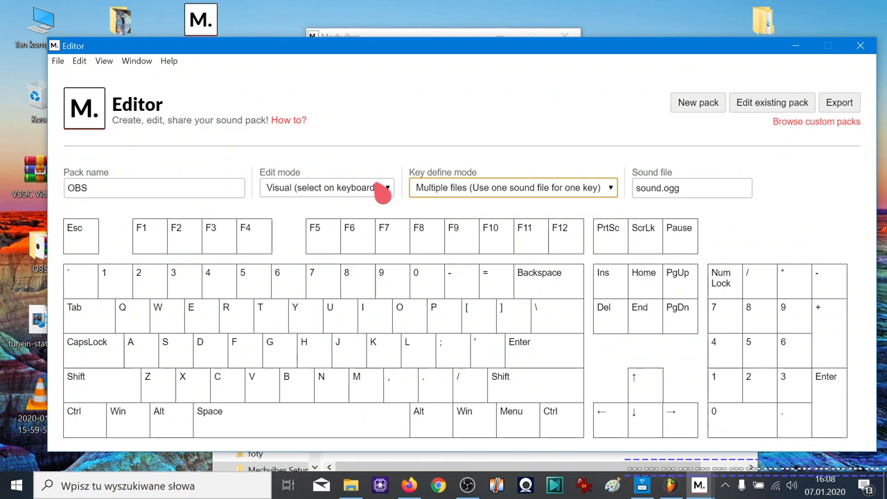
Step: Create a new folder named OBS inside the custom folder of Mechvibes.Setup.2.0.1, moving the Editor window out of the way
{"action": "left_click_drag", "start_coordinate": [496, 56], "coordinate": [457, 351]}
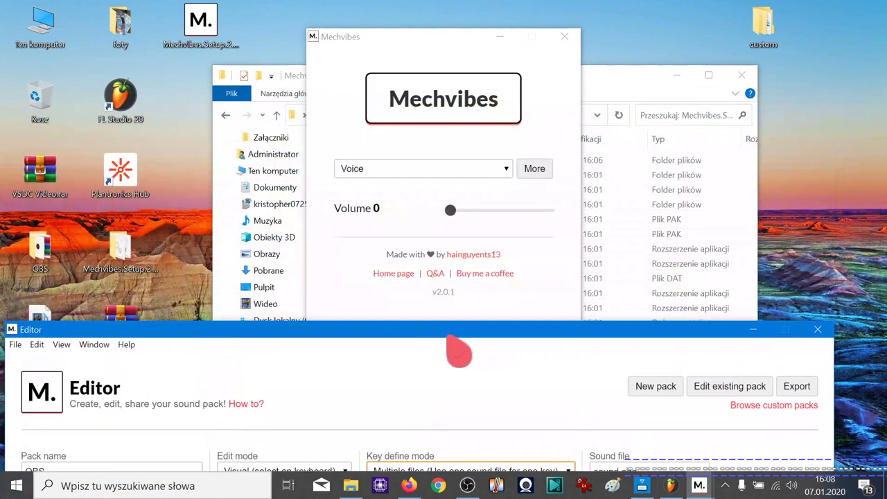
{"action": "left_click", "coordinate": [603, 88]}
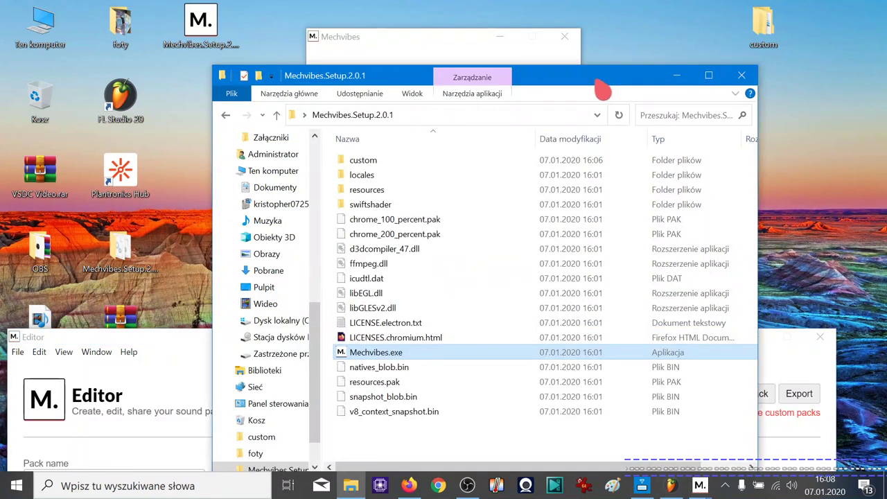
{"action": "left_click", "coordinate": [374, 163]}
{"action": "double_click", "coordinate": [374, 163]}
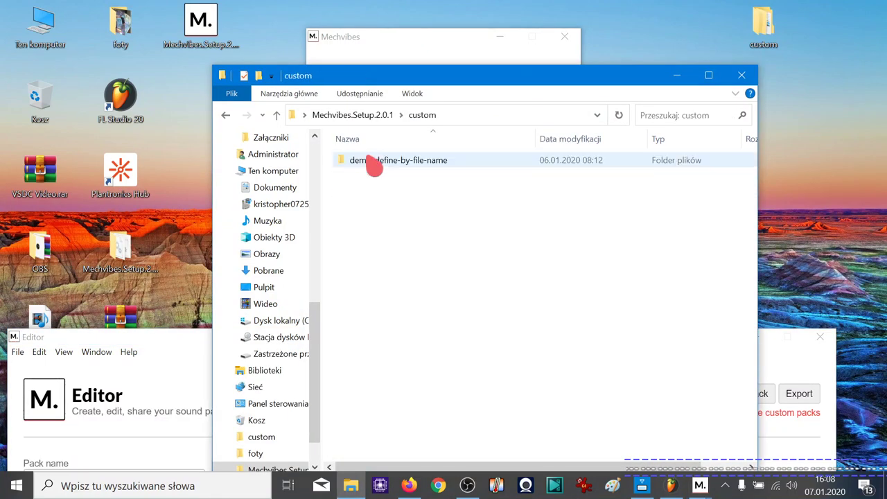
{"action": "left_click", "coordinate": [260, 76]}
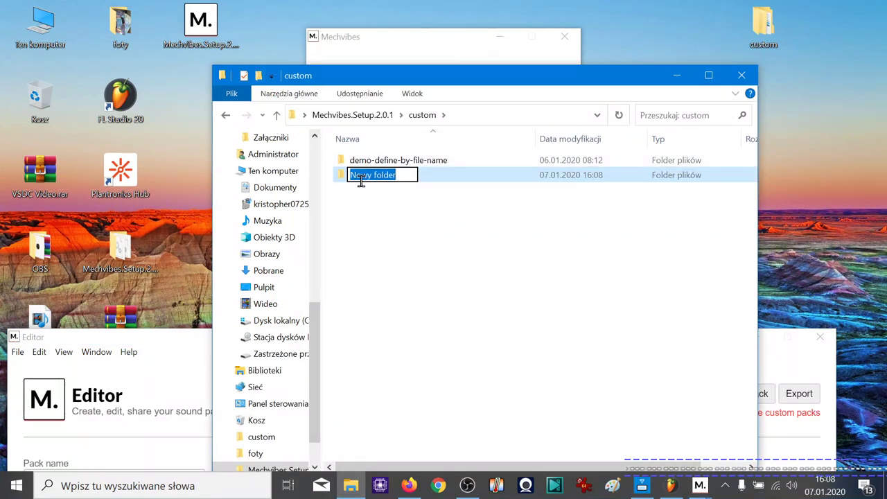
{"action": "type", "text": "OB"}
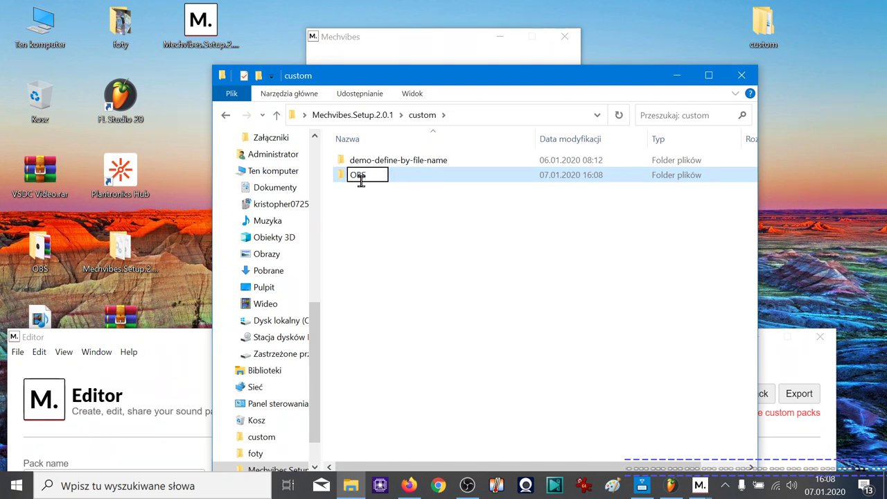
{"action": "type", "text": "S"}
{"action": "key", "text": "Return"}
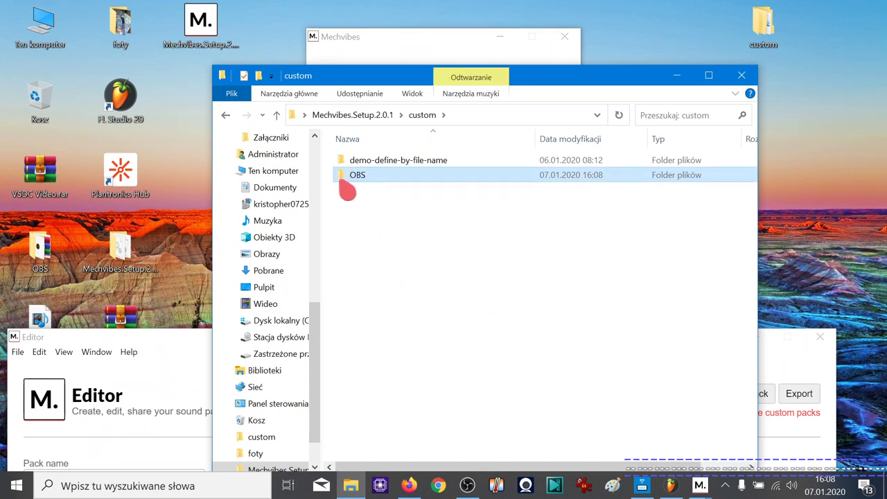
Step: Move all files from the OBS subfolder of the desktop custom folder into the new, empty OBS folder in Mechvibes.Setup.2.0.1
{"action": "double_click", "coordinate": [366, 182]}
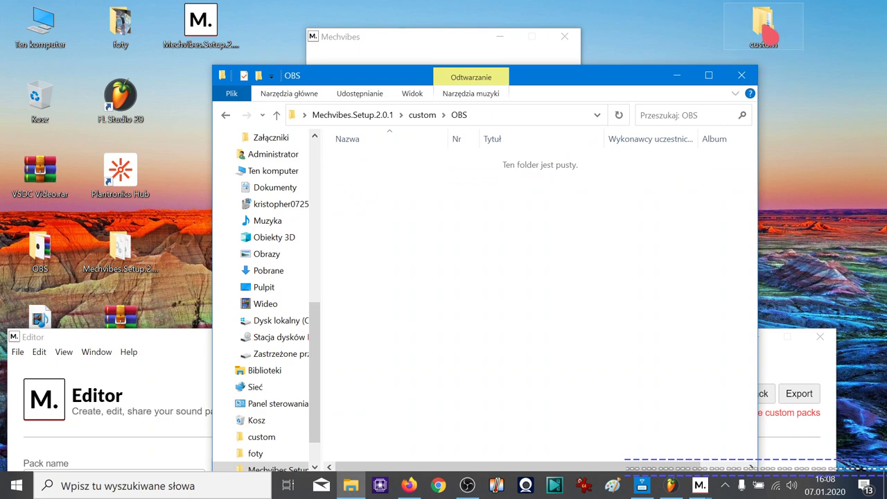
{"action": "double_click", "coordinate": [770, 38]}
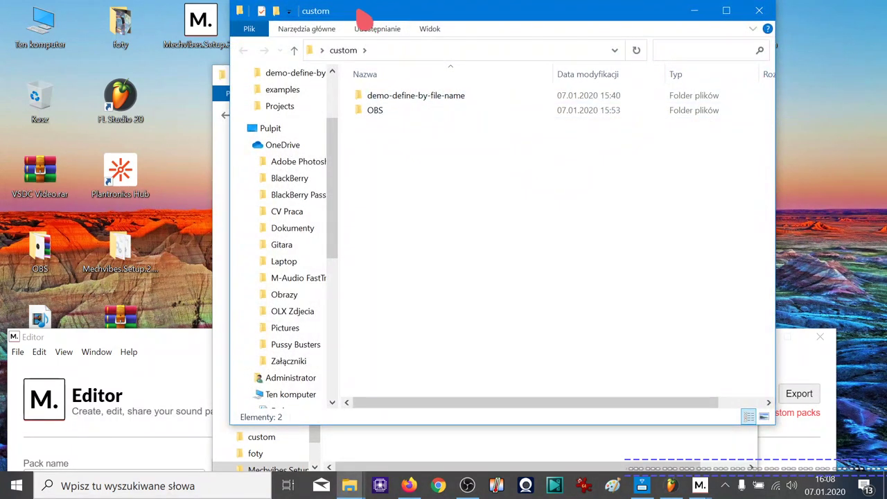
{"action": "left_click_drag", "start_coordinate": [362, 18], "coordinate": [787, 69]}
{"action": "double_click", "coordinate": [797, 159]}
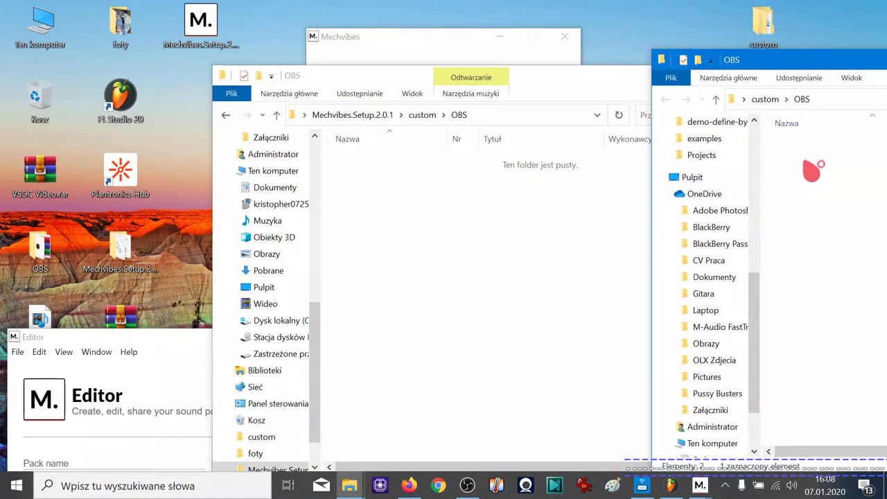
{"action": "left_click_drag", "start_coordinate": [806, 222], "coordinate": [515, 213]}
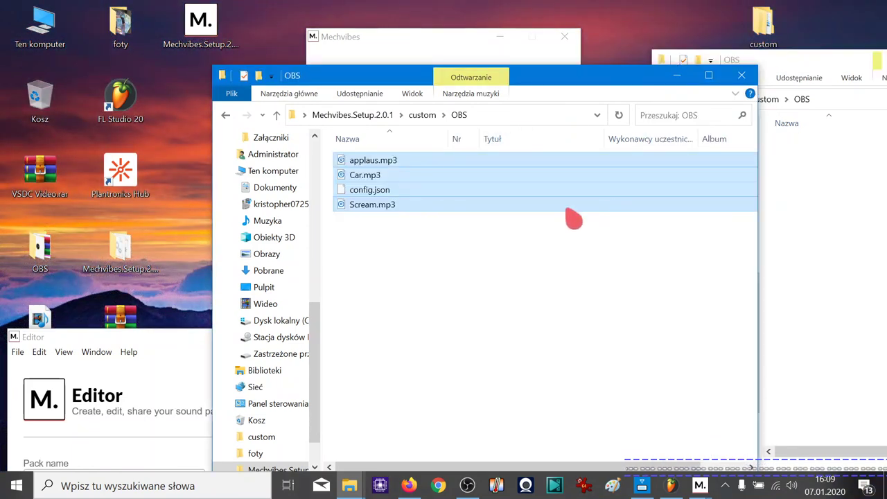
Step: Delete config.json from the new OBS folder, keeping only the MP3 sound files
{"action": "left_click", "coordinate": [390, 178]}
{"action": "left_click", "coordinate": [364, 190]}
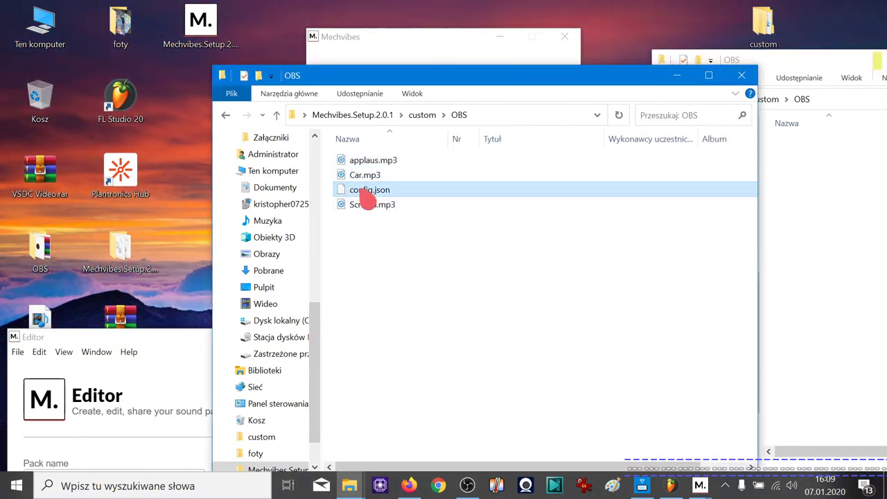
{"action": "key", "text": "BackSpace"}
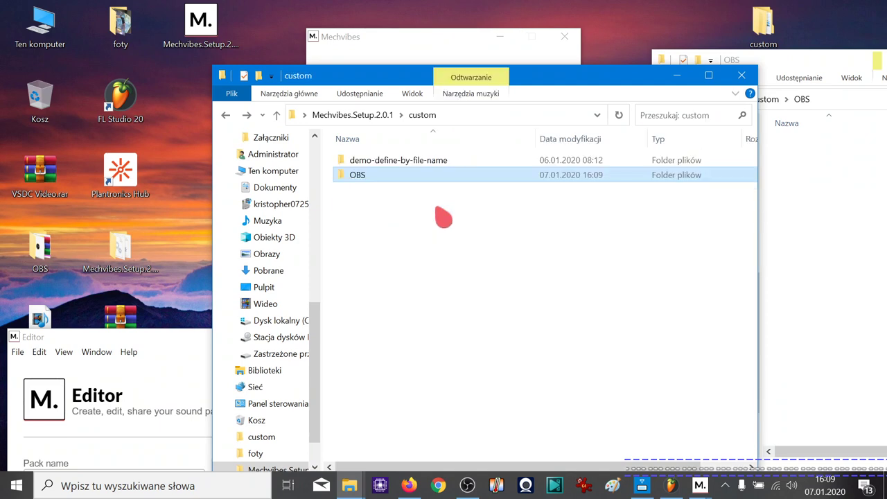
{"action": "double_click", "coordinate": [378, 177]}
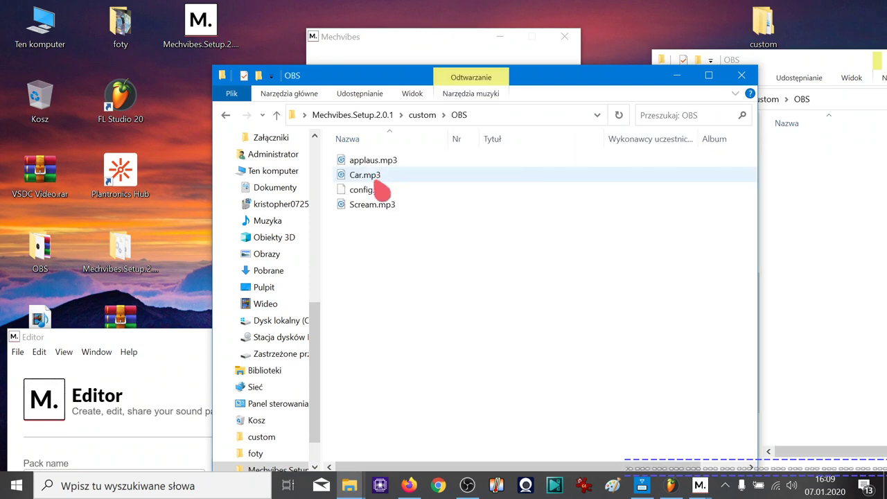
{"action": "left_click", "coordinate": [379, 191]}
{"action": "right_click", "coordinate": [381, 200]}
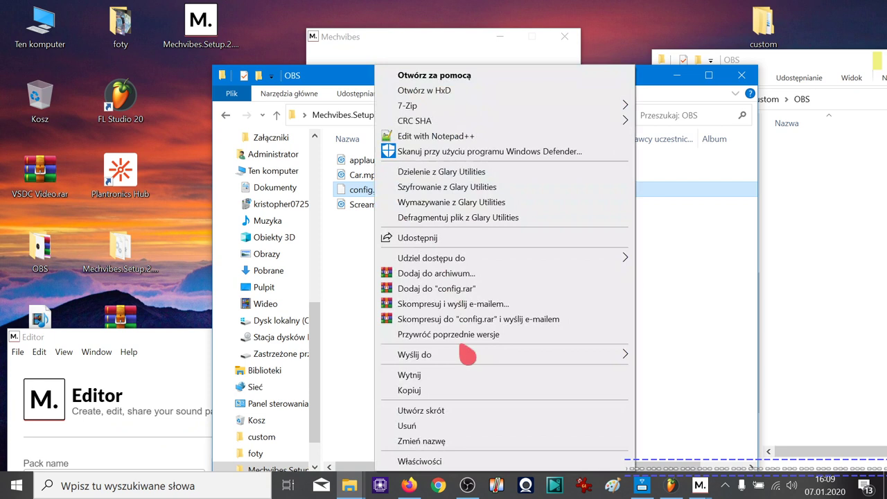
{"action": "left_click", "coordinate": [495, 428]}
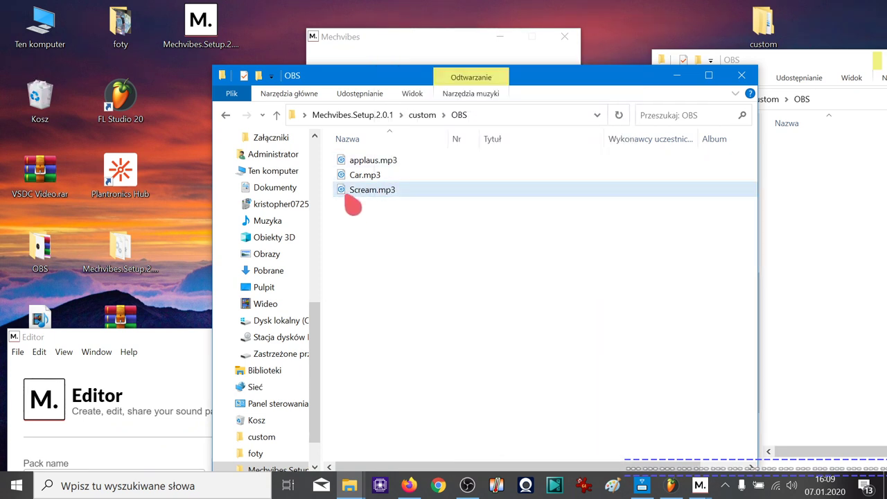
{"action": "left_click", "coordinate": [385, 195]}
{"action": "left_click", "coordinate": [396, 273]}
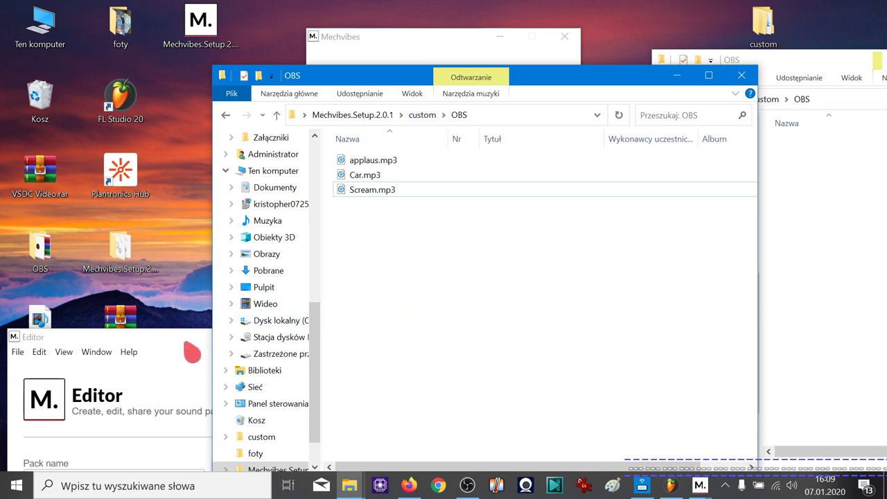
Step: Assign the audio file Car.mp3 to the F1 key in the Mechvibes Editor and save the assignment
{"action": "left_click_drag", "start_coordinate": [183, 339], "coordinate": [202, 195]}
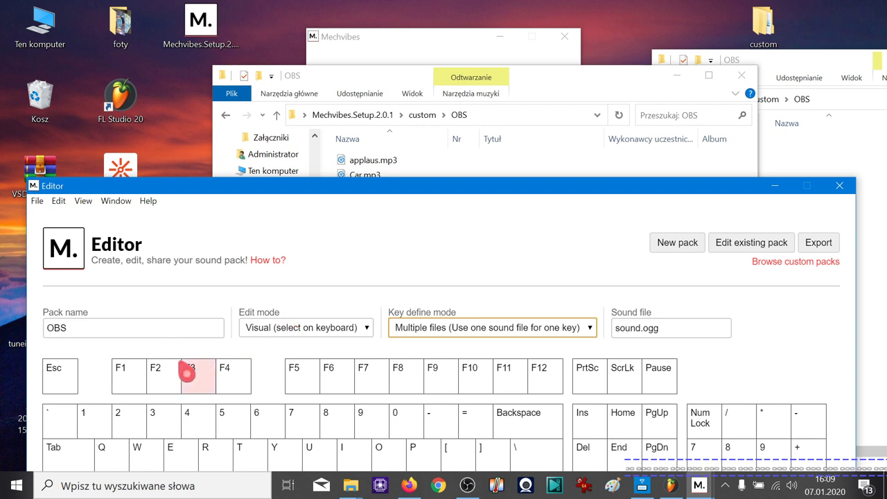
{"action": "left_click", "coordinate": [133, 387]}
{"action": "left_click", "coordinate": [155, 426]}
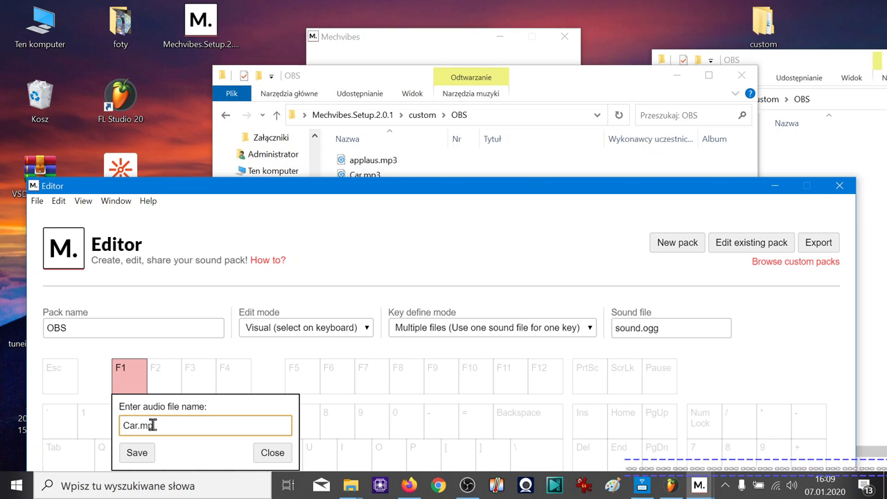
{"action": "left_click", "coordinate": [138, 454]}
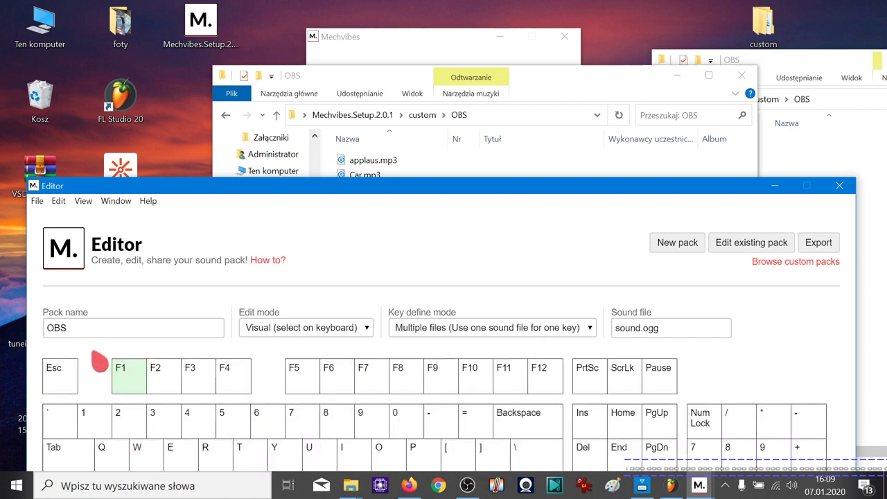
Step: Export the pack definition as config.json into the custom\OBS folder
{"action": "left_click", "coordinate": [822, 248]}
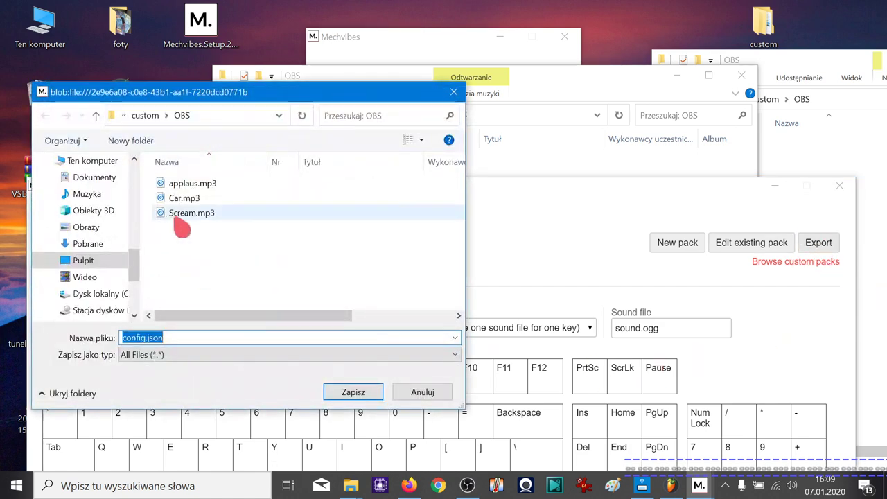
{"action": "left_click_drag", "start_coordinate": [397, 94], "coordinate": [409, 183]}
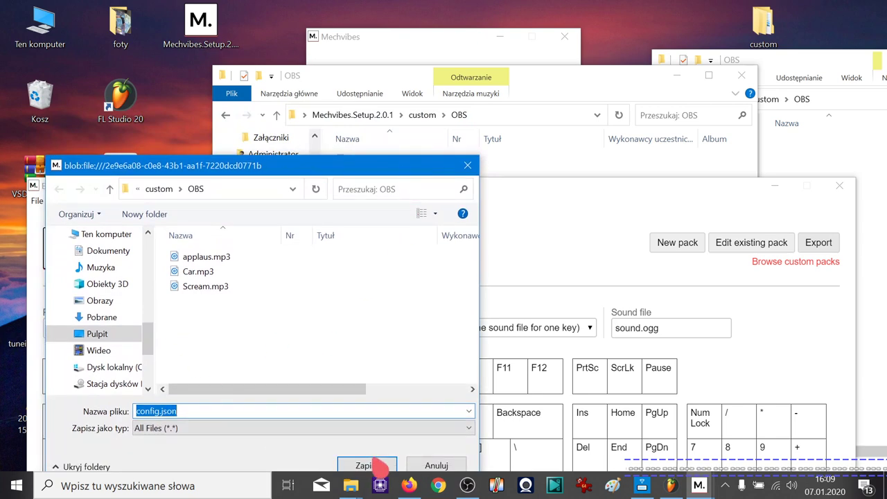
{"action": "left_click", "coordinate": [381, 470]}
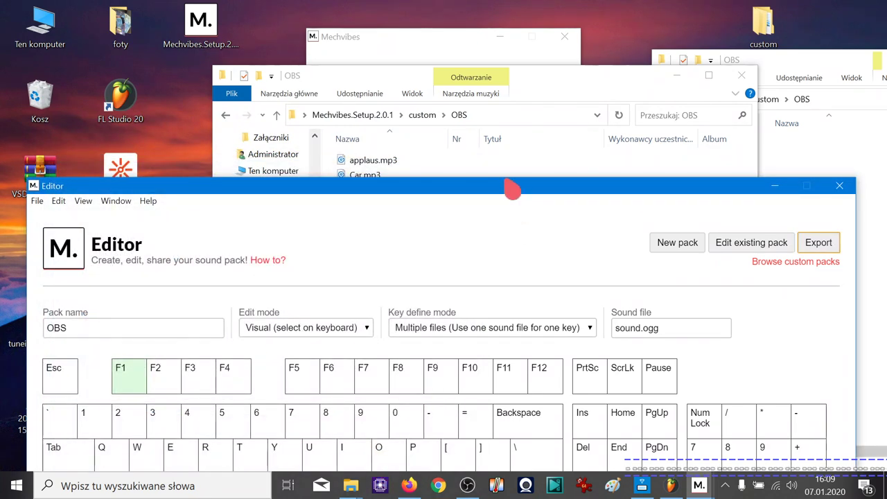
Step: Uncover the OBS folder window and open the exported config.json in Notepad++
{"action": "left_click_drag", "start_coordinate": [513, 197], "coordinate": [485, 253]}
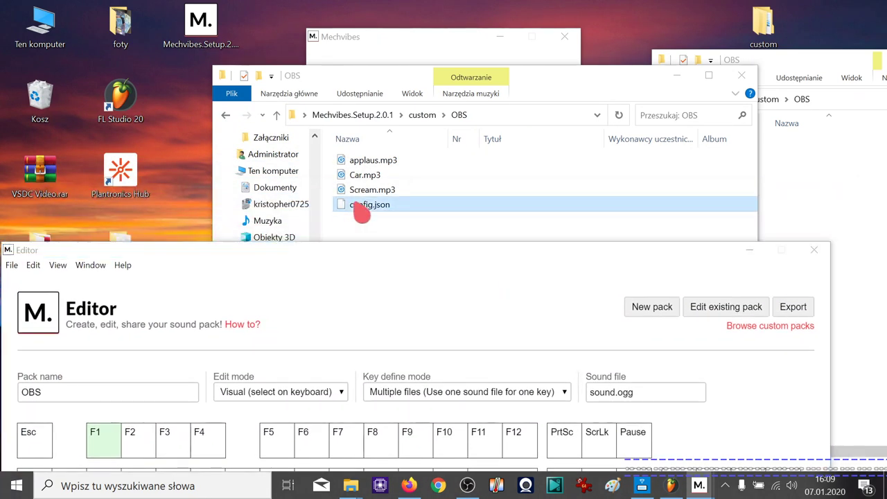
{"action": "left_click", "coordinate": [367, 207]}
{"action": "right_click", "coordinate": [369, 209]}
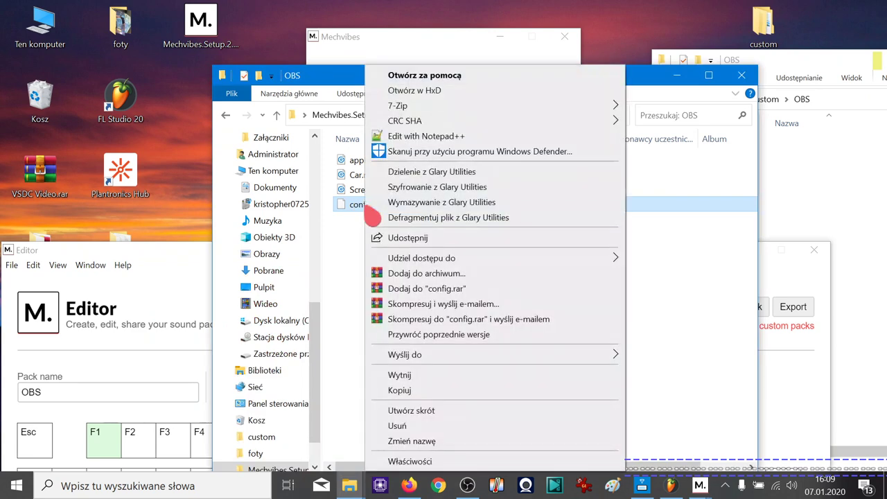
{"action": "left_click", "coordinate": [423, 136]}
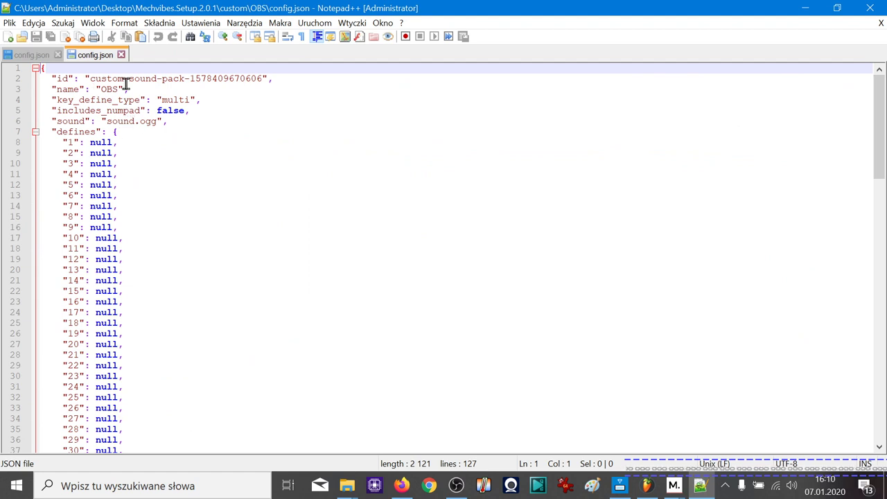
Step: Add the note **F1** after the "59": "Car.mp3" entry in config.json and look over the file's key definitions
{"action": "scroll", "coordinate": [143, 241], "scroll_direction": "down", "scroll_amount": 14}
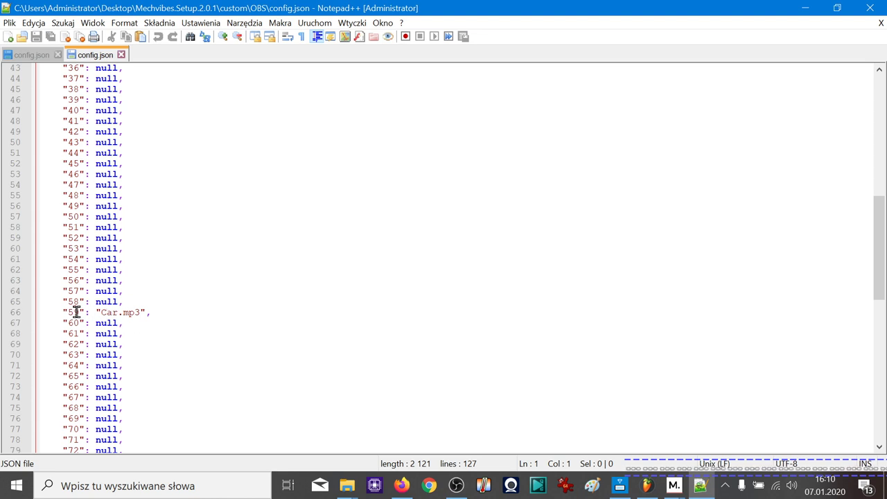
{"action": "left_click_drag", "start_coordinate": [67, 312], "coordinate": [165, 309]}
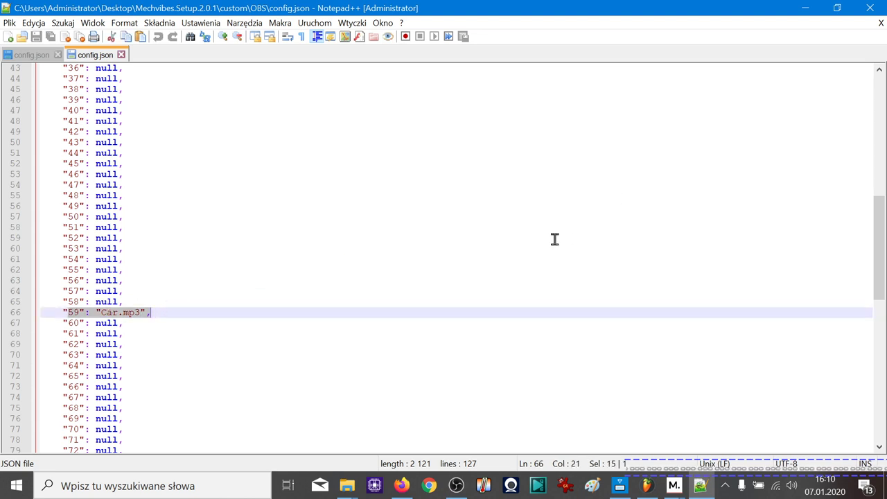
{"action": "type", "text": "59\": \"Car.mp3\","}
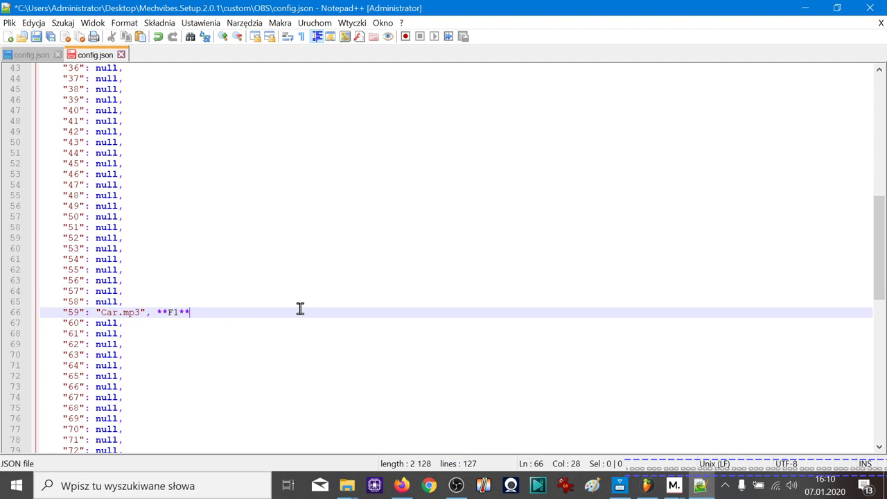
{"action": "scroll", "coordinate": [222, 302], "scroll_direction": "up", "scroll_amount": 14}
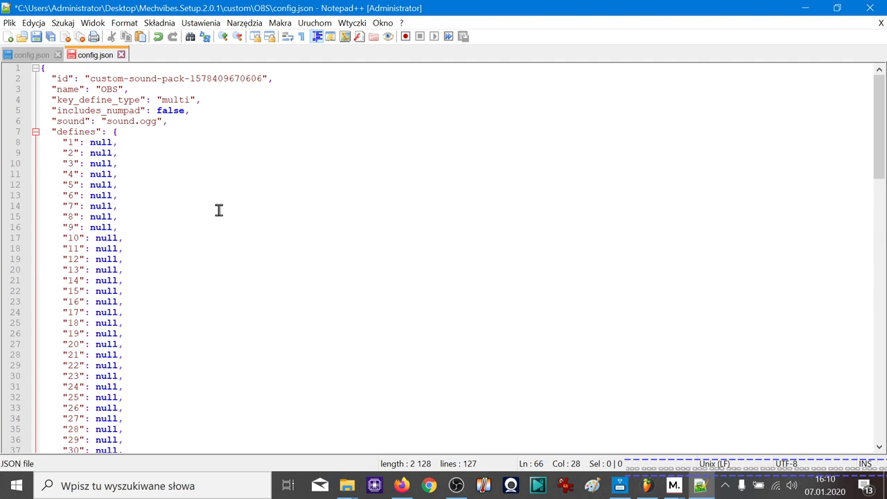
{"action": "scroll", "coordinate": [218, 210], "scroll_direction": "down", "scroll_amount": 13}
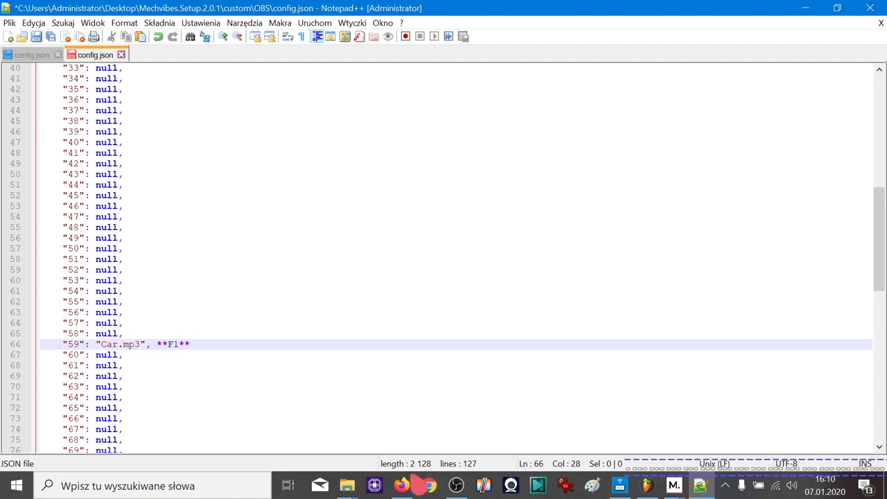
Step: Switch to Firefox, search the web for "line comment json" in a new tab, and open the Stack Overflow question on comments in JSON
{"action": "left_click", "coordinate": [406, 484]}
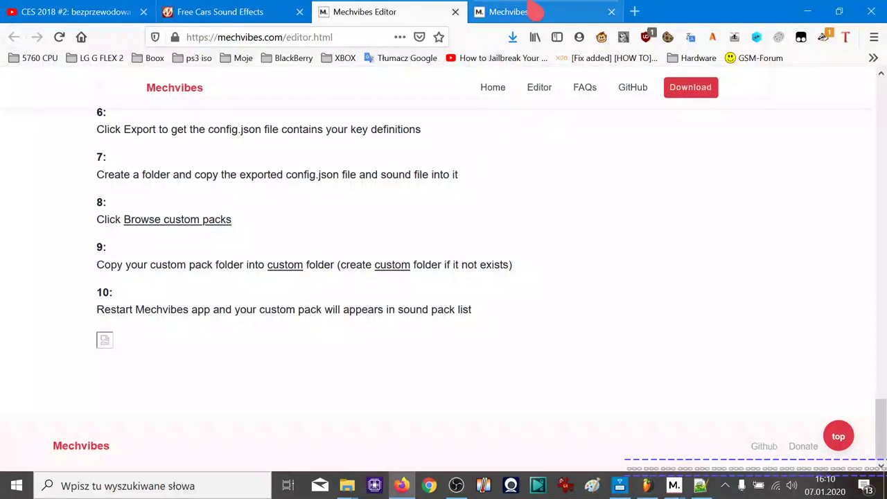
{"action": "left_click", "coordinate": [636, 13]}
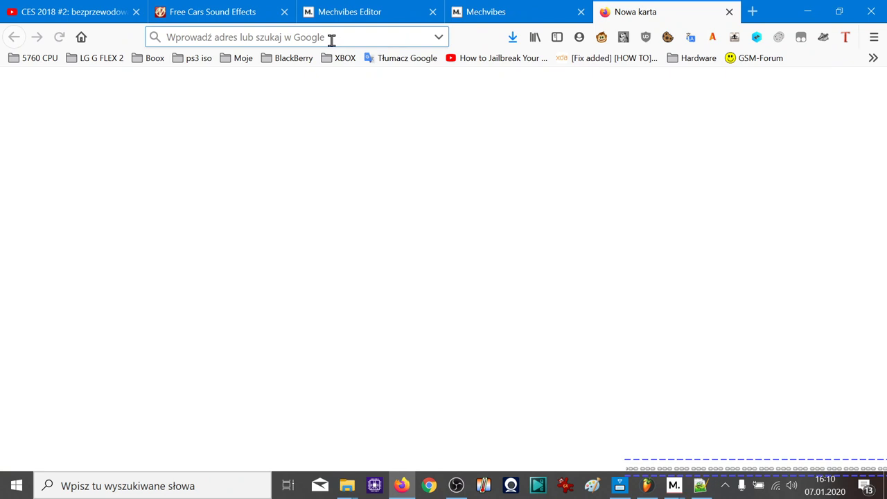
{"action": "type", "text": "line co"}
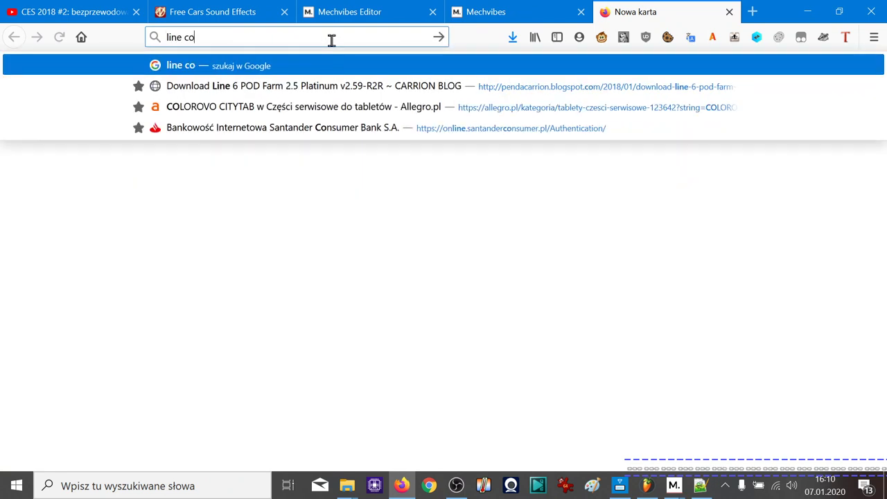
{"action": "type", "text": "mment j"}
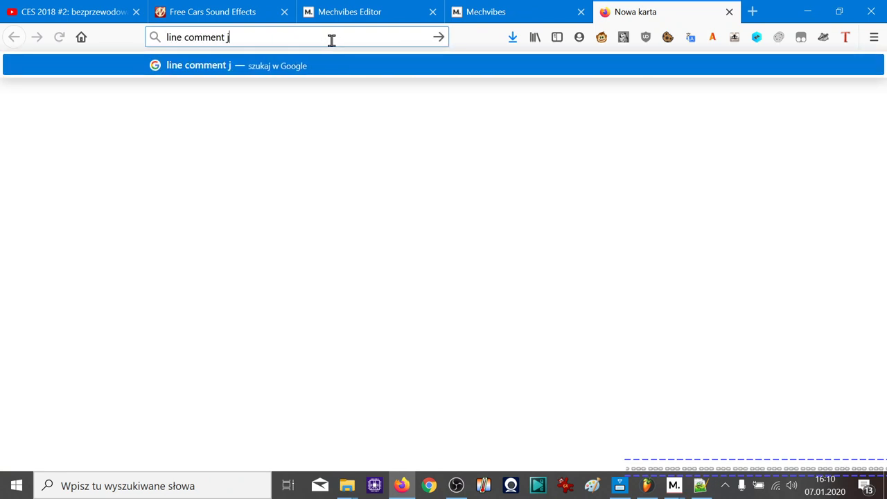
{"action": "type", "text": "son"}
{"action": "key", "text": "Return"}
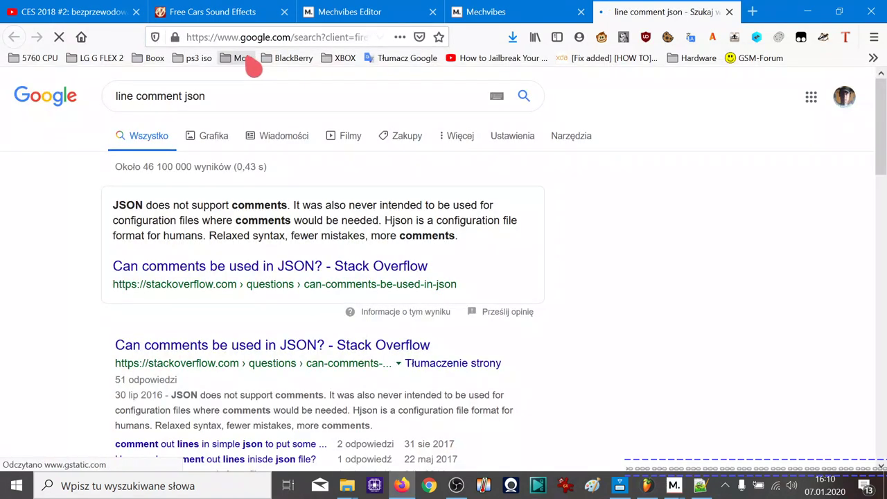
{"action": "left_click", "coordinate": [234, 275]}
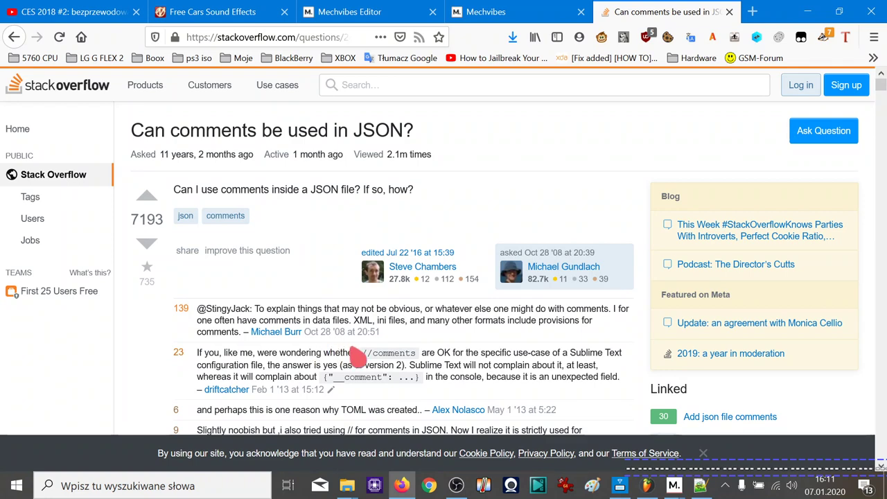
Step: Read the question's comments and the accepted answer with its "_comment" data element example and replies
{"action": "scroll", "coordinate": [390, 361], "scroll_direction": "down", "scroll_amount": 4}
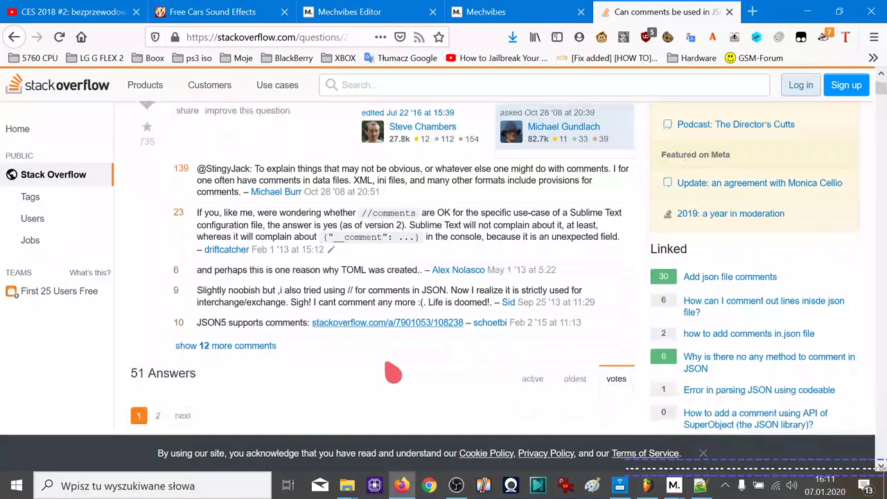
{"action": "scroll", "coordinate": [416, 372], "scroll_direction": "down", "scroll_amount": 1}
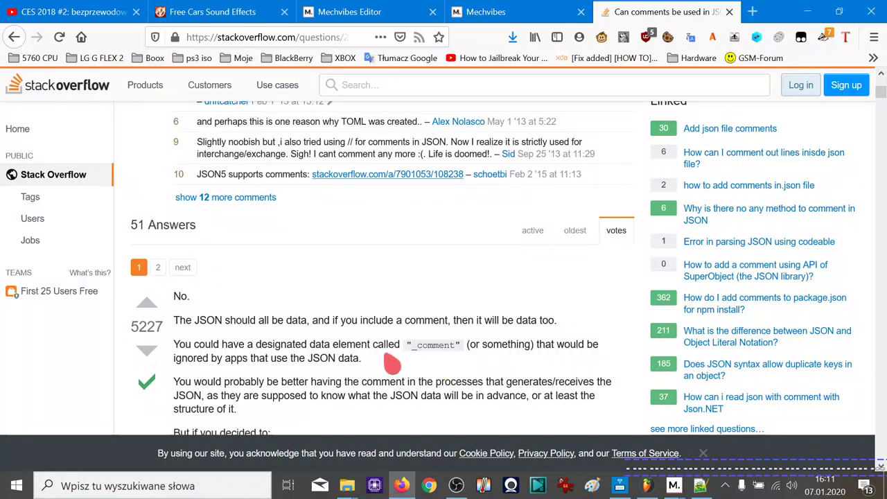
{"action": "scroll", "coordinate": [330, 360], "scroll_direction": "down", "scroll_amount": 5}
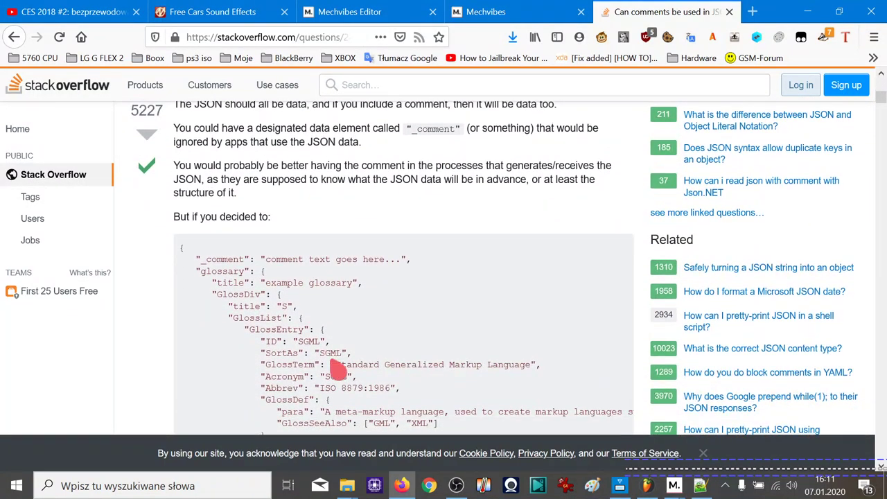
{"action": "scroll", "coordinate": [338, 371], "scroll_direction": "down", "scroll_amount": 2}
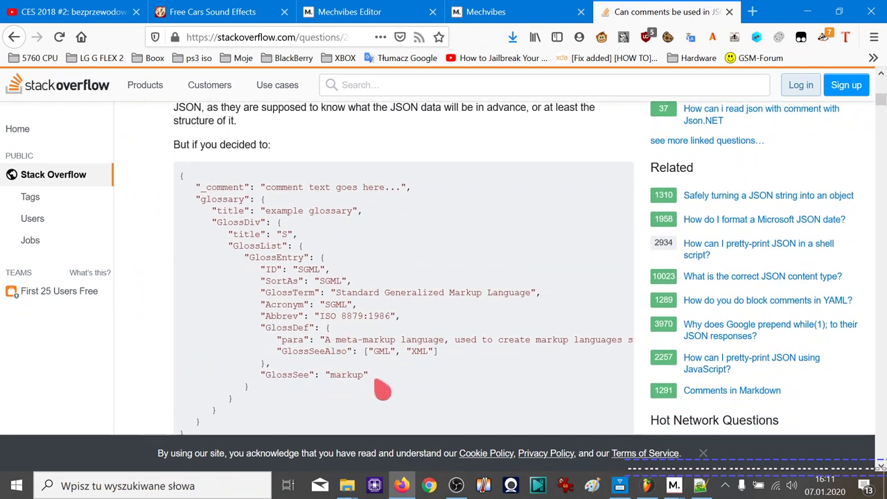
{"action": "left_click", "coordinate": [298, 258]}
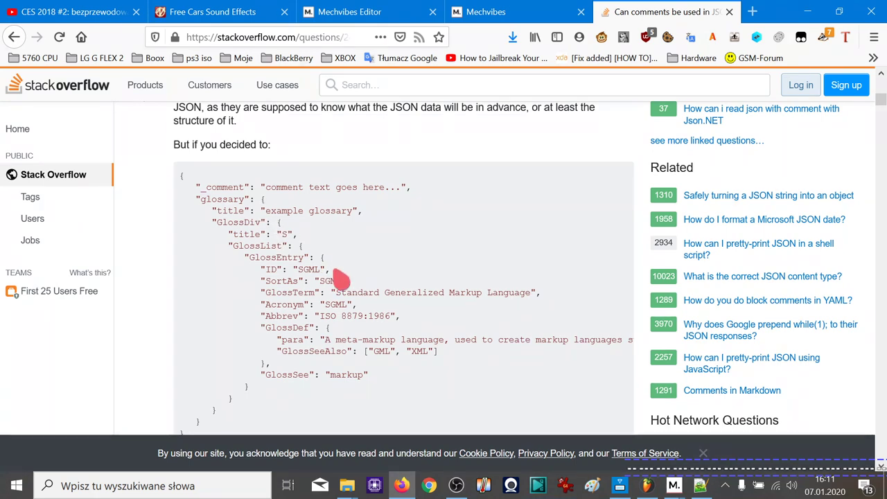
{"action": "scroll", "coordinate": [348, 292], "scroll_direction": "down", "scroll_amount": 3}
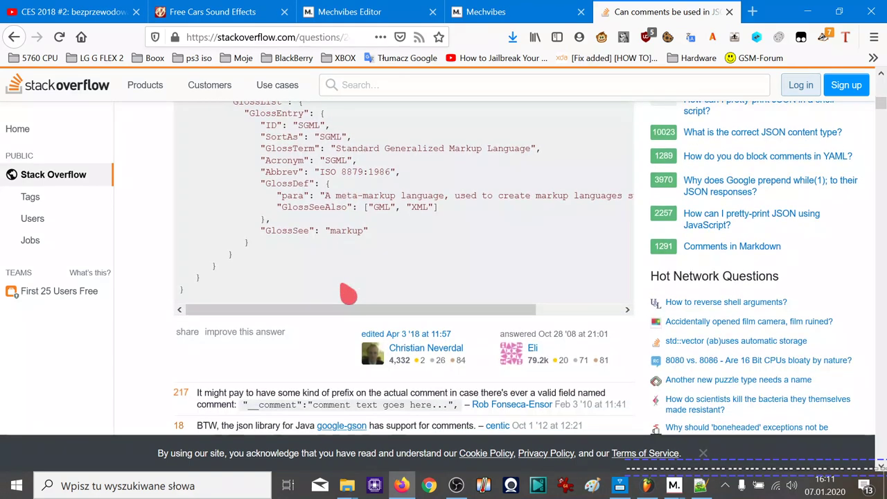
{"action": "scroll", "coordinate": [348, 294], "scroll_direction": "down", "scroll_amount": 1}
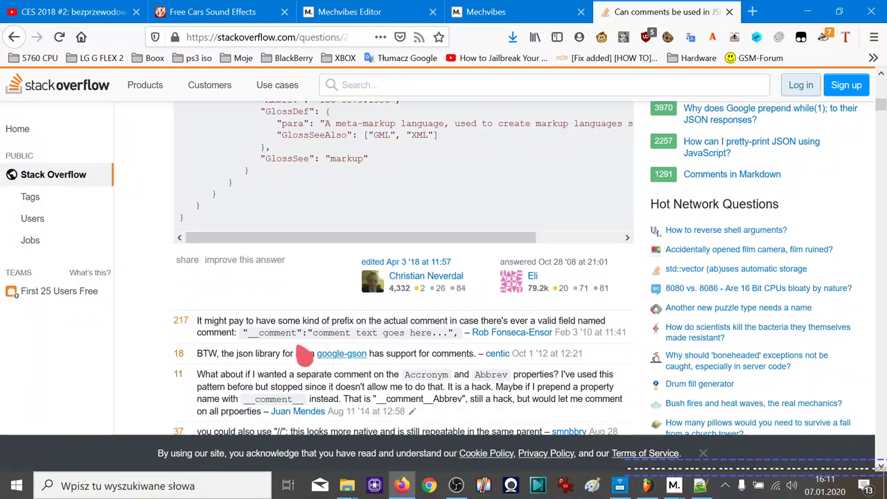
{"action": "scroll", "coordinate": [308, 354], "scroll_direction": "down", "scroll_amount": 1}
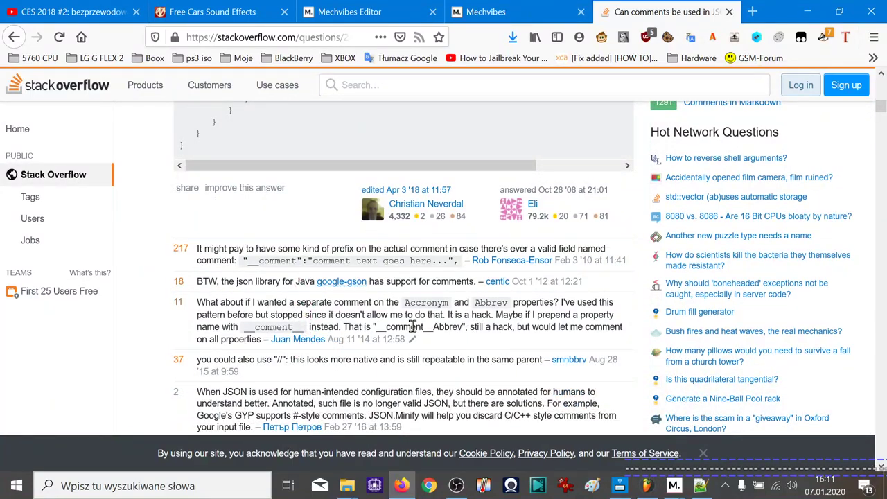
Step: Read the further answers on comment syntax in JSON, including JSON.minify() and the duplicate-key technique
{"action": "scroll", "coordinate": [412, 327], "scroll_direction": "down", "scroll_amount": 3}
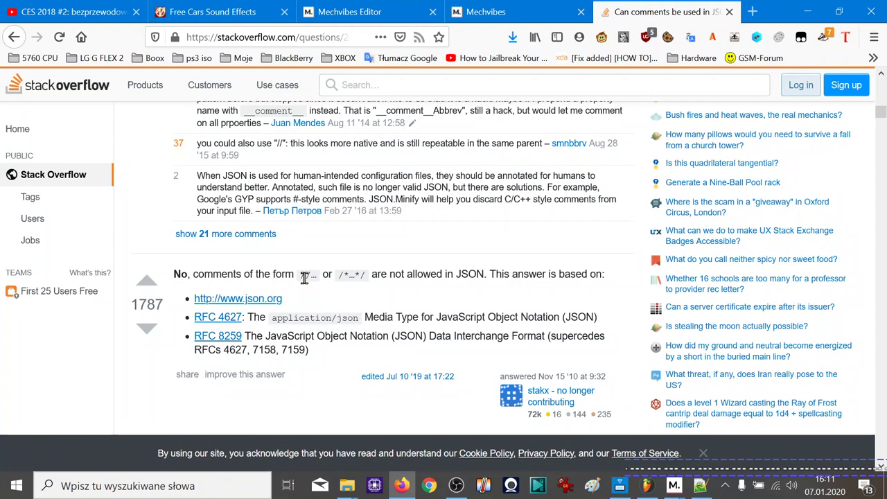
{"action": "left_click_drag", "start_coordinate": [304, 277], "coordinate": [385, 277]}
{"action": "scroll", "coordinate": [385, 277], "scroll_direction": "down", "scroll_amount": 4}
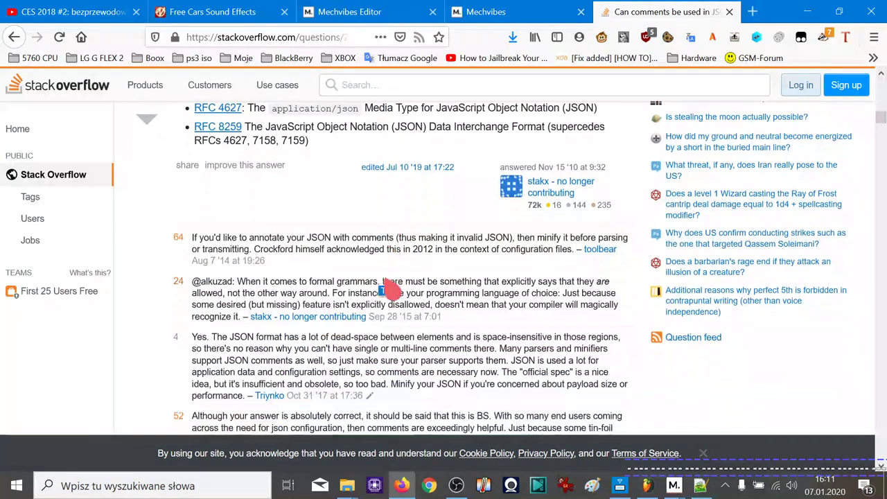
{"action": "scroll", "coordinate": [388, 288], "scroll_direction": "down", "scroll_amount": 3}
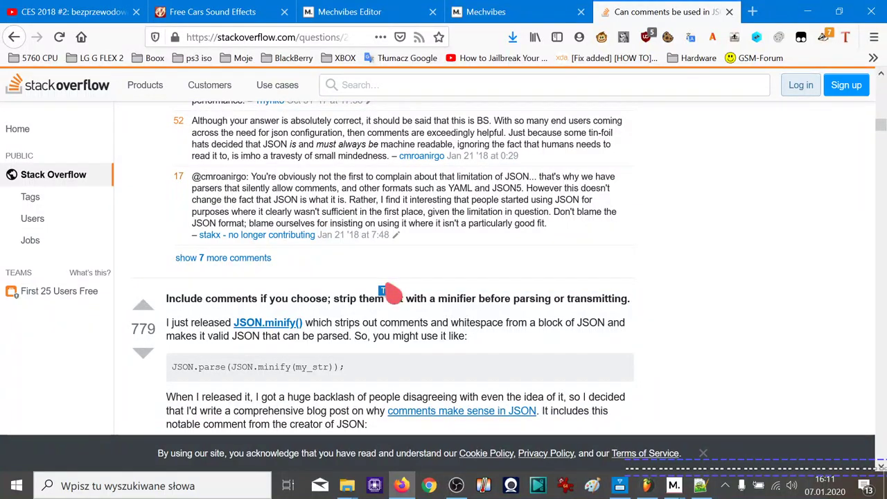
{"action": "scroll", "coordinate": [386, 288], "scroll_direction": "down", "scroll_amount": 1}
{"action": "scroll", "coordinate": [391, 293], "scroll_direction": "down", "scroll_amount": 2}
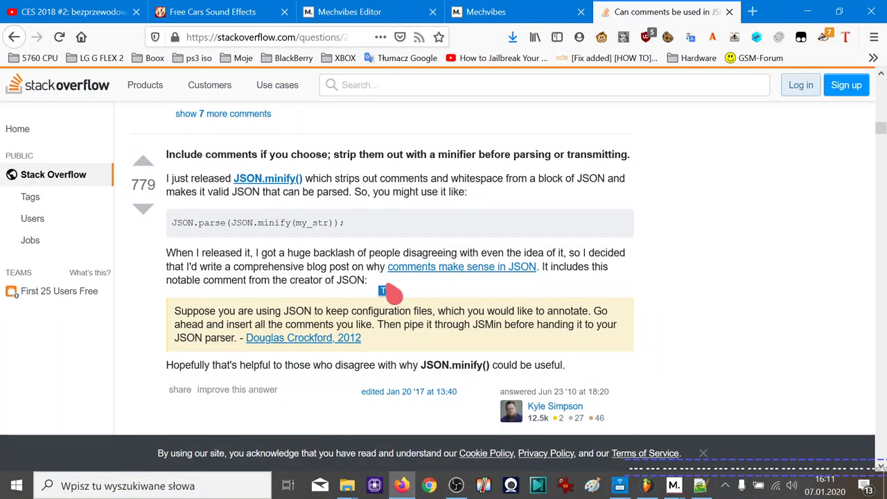
{"action": "scroll", "coordinate": [389, 291], "scroll_direction": "down", "scroll_amount": 4}
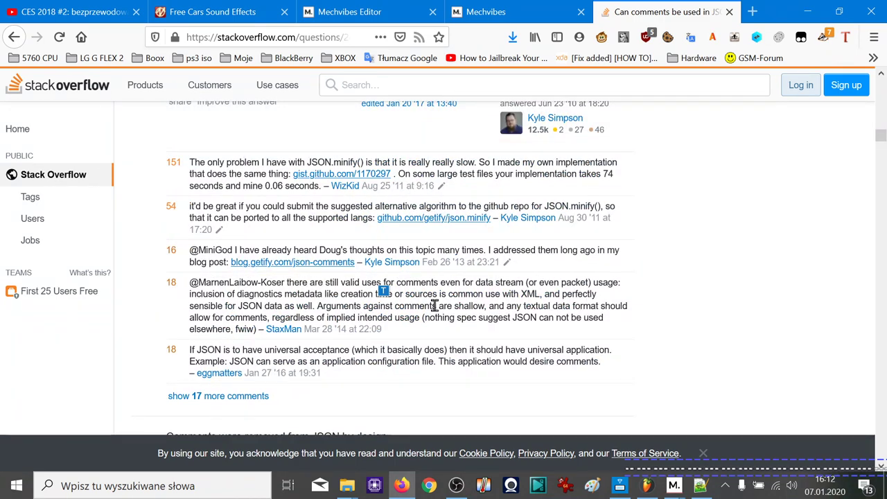
{"action": "scroll", "coordinate": [434, 306], "scroll_direction": "down", "scroll_amount": 4}
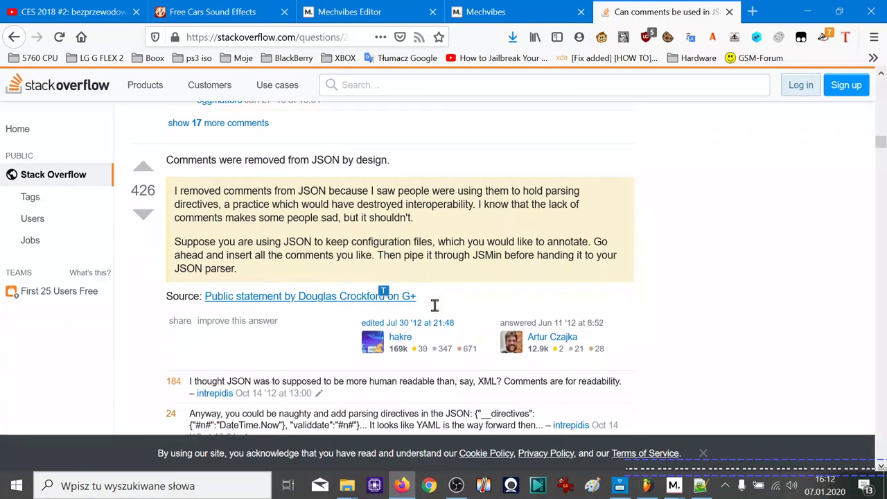
{"action": "scroll", "coordinate": [435, 306], "scroll_direction": "down", "scroll_amount": 2}
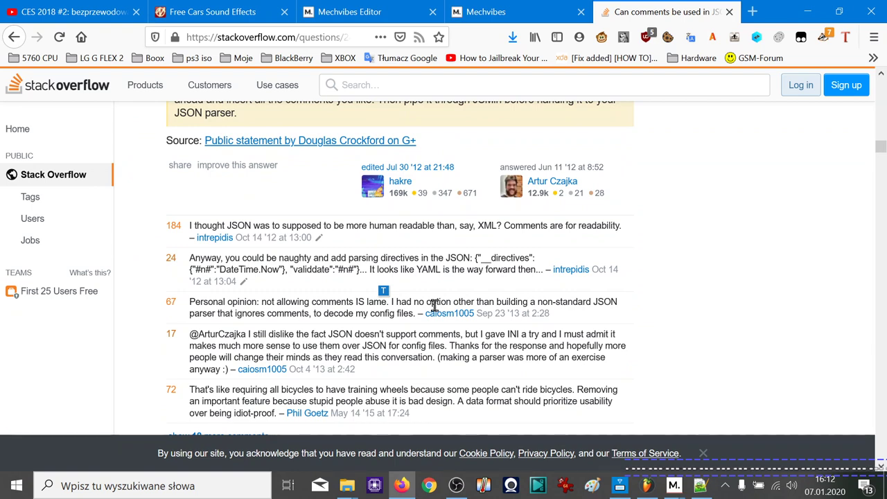
{"action": "scroll", "coordinate": [435, 306], "scroll_direction": "down", "scroll_amount": 3}
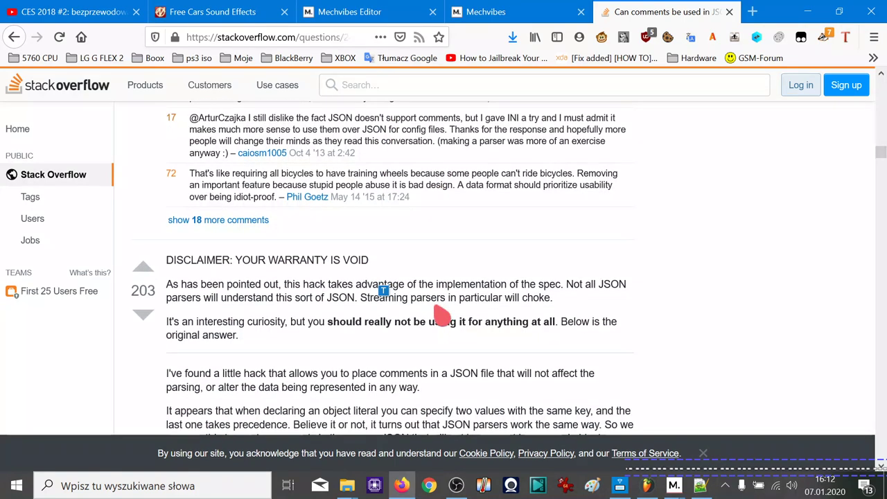
{"action": "scroll", "coordinate": [435, 307], "scroll_direction": "down", "scroll_amount": 3}
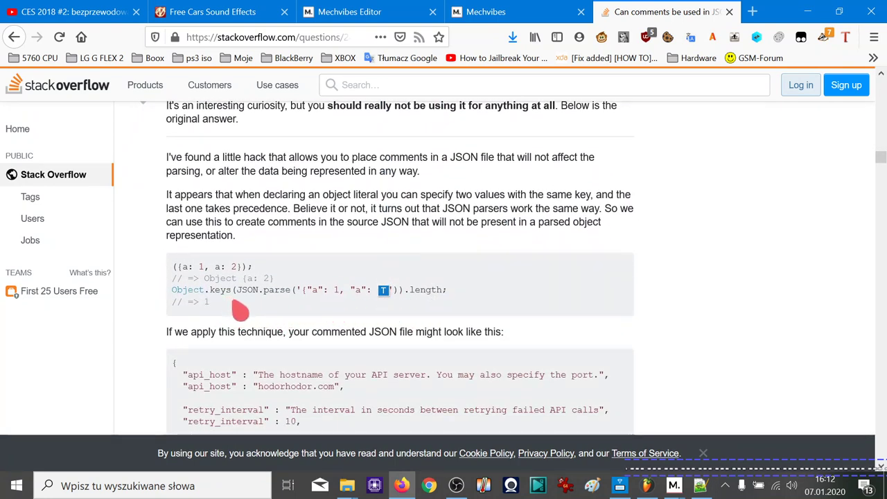
{"action": "scroll", "coordinate": [233, 303], "scroll_direction": "down", "scroll_amount": 2}
{"action": "scroll", "coordinate": [233, 303], "scroll_direction": "down", "scroll_amount": 3}
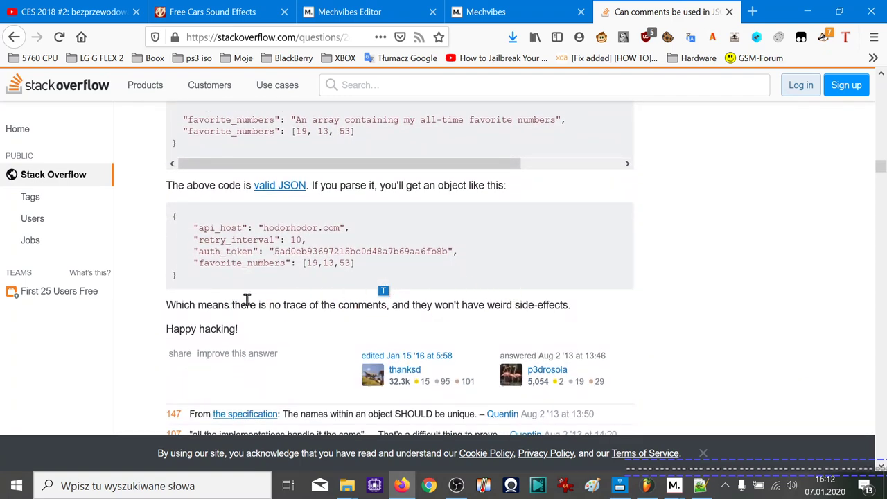
{"action": "scroll", "coordinate": [326, 291], "scroll_direction": "down", "scroll_amount": 2}
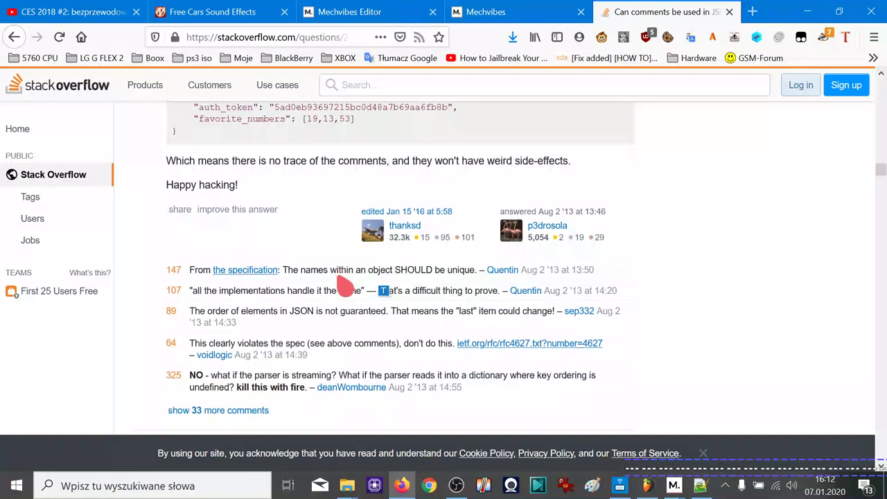
{"action": "scroll", "coordinate": [598, 205], "scroll_direction": "up", "scroll_amount": 2}
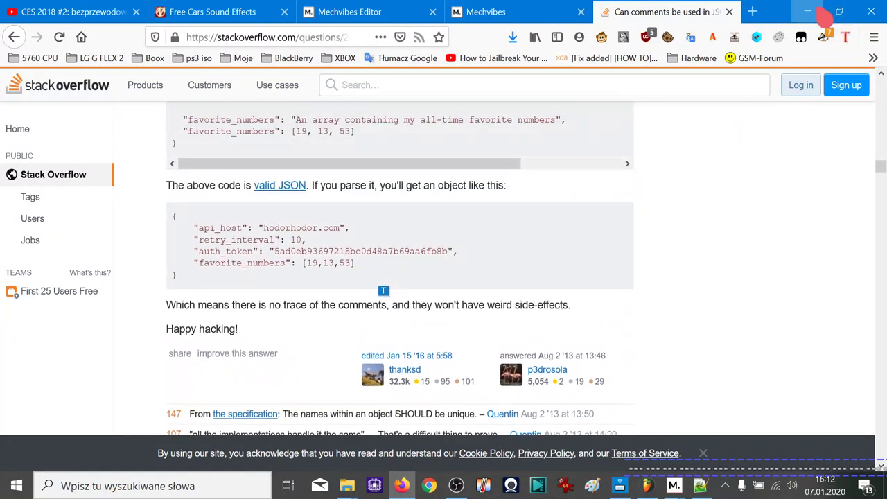
Step: Return to config.json in Notepad++, remove the **F1** note after the "59": "Car.mp3" entry, and close Notepad++
{"action": "left_click", "coordinate": [822, 17]}
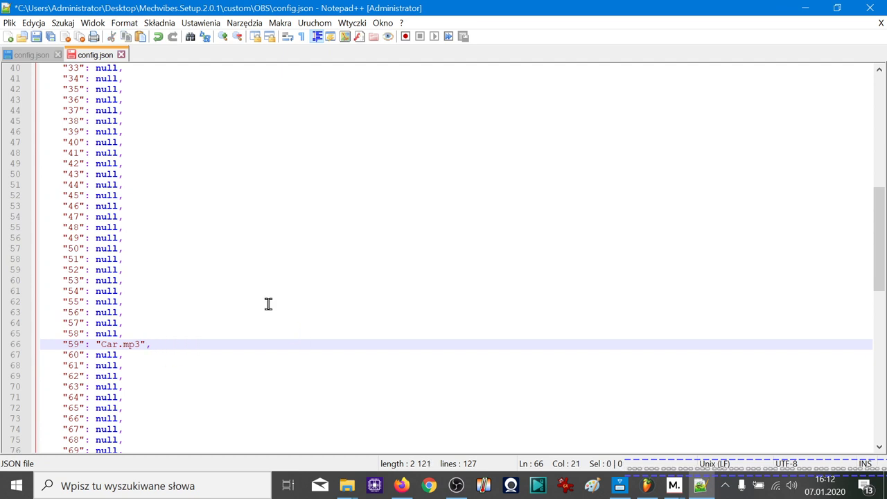
{"action": "left_click", "coordinate": [256, 282]}
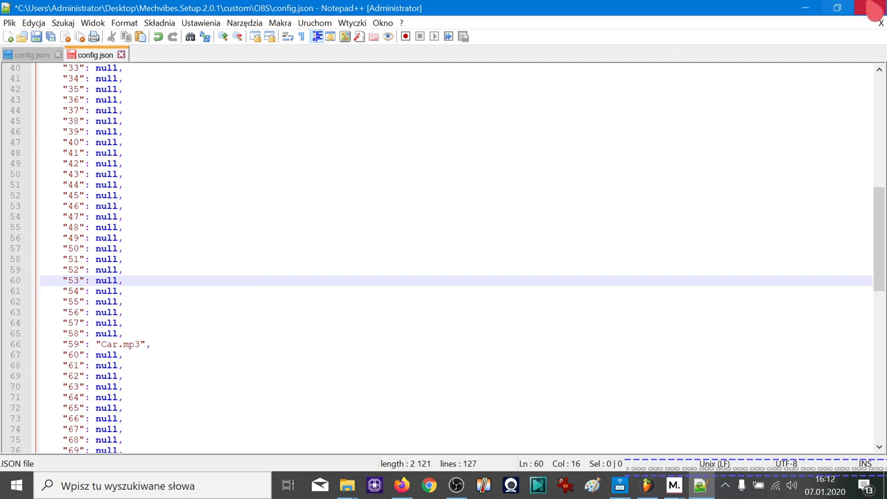
{"action": "left_click", "coordinate": [805, 8]}
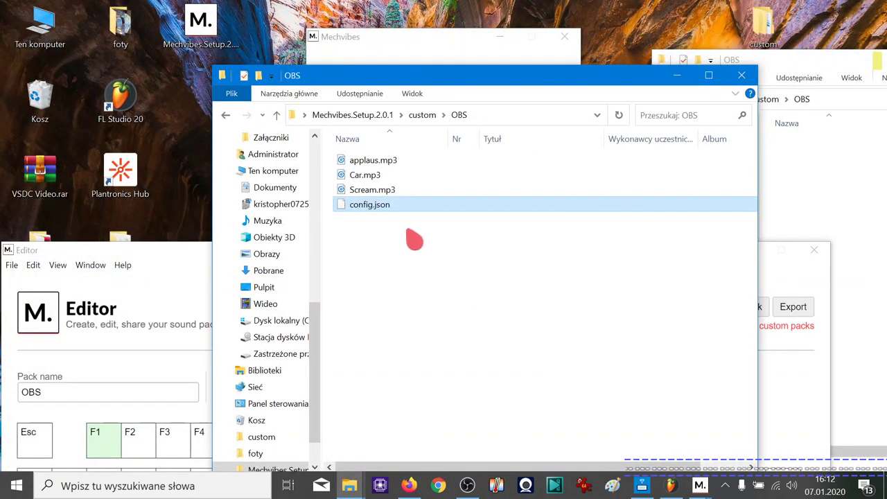
Step: Export the OBS pack again from the Mechvibes Editor, replacing config.json in the custom\OBS folder, and close the Editor
{"action": "left_click", "coordinate": [174, 250]}
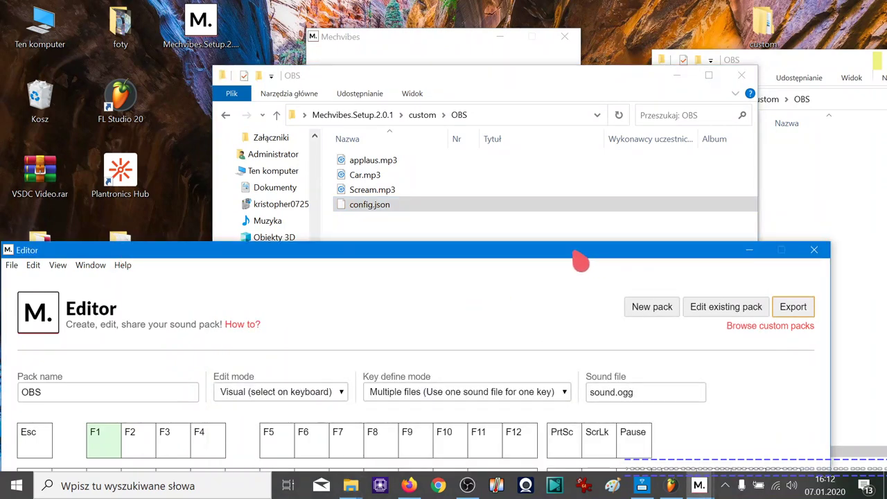
{"action": "left_click_drag", "start_coordinate": [579, 259], "coordinate": [576, 184]}
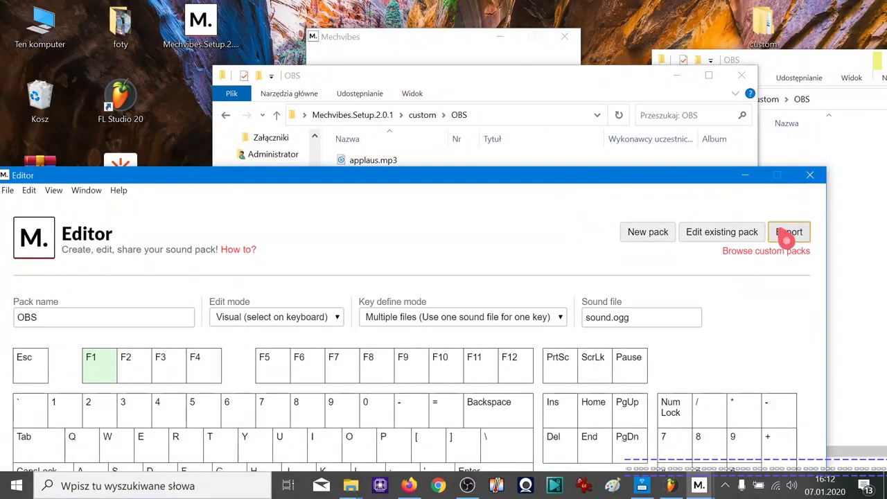
{"action": "left_click", "coordinate": [780, 238]}
{"action": "left_click", "coordinate": [162, 216]}
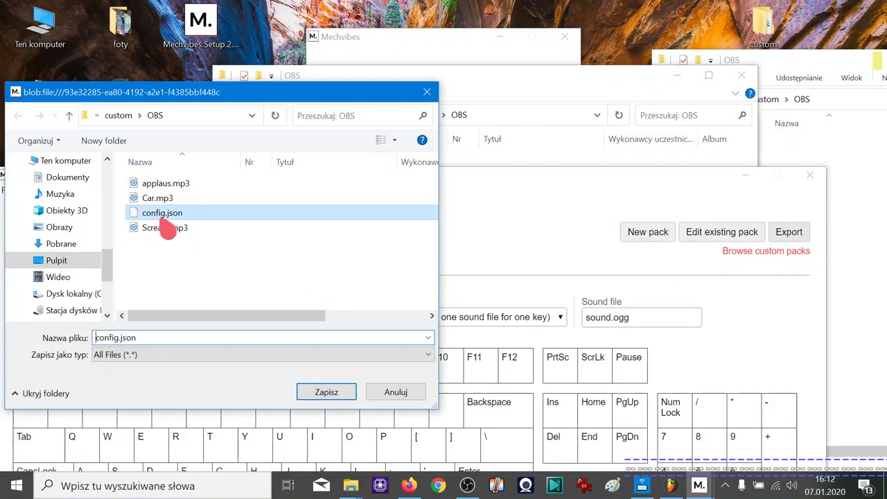
{"action": "left_click", "coordinate": [305, 399]}
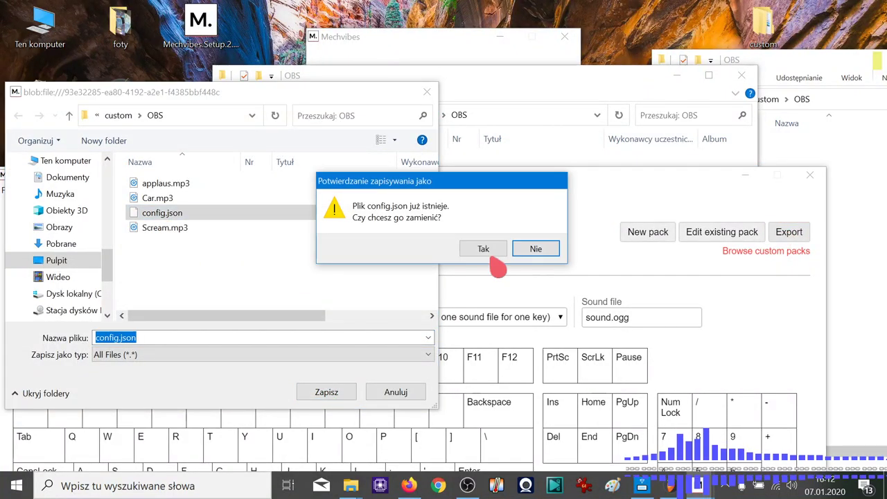
{"action": "left_click", "coordinate": [500, 249]}
{"action": "left_click", "coordinate": [810, 175]}
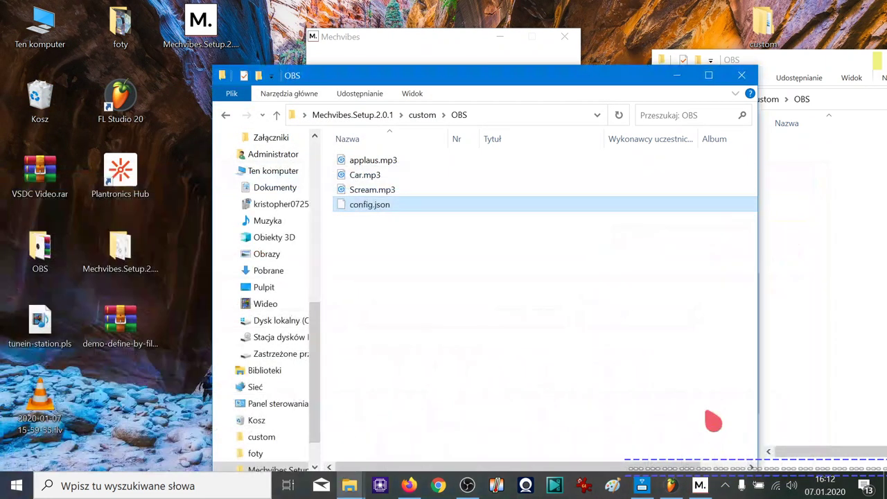
Step: Quit Mechvibes completely and start Mechvibes.exe again from the Mechvibes.Setup.2.0.1 folder
{"action": "left_click", "coordinate": [726, 486]}
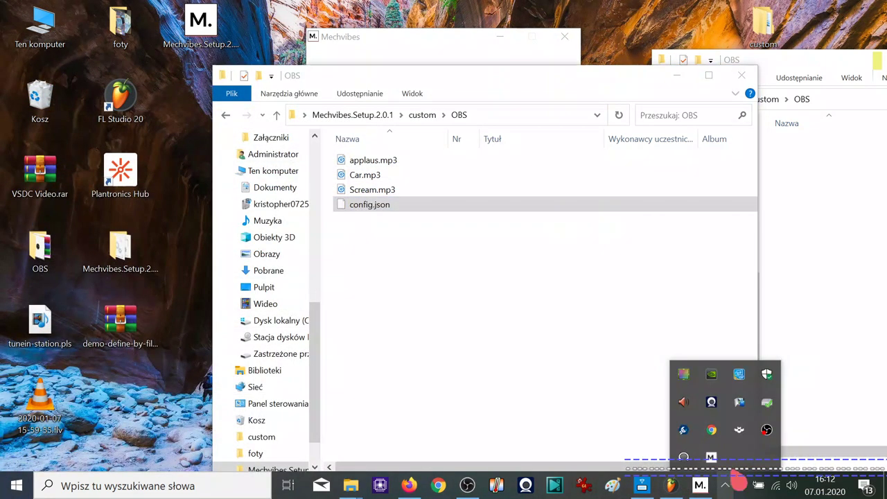
{"action": "right_click", "coordinate": [716, 457]}
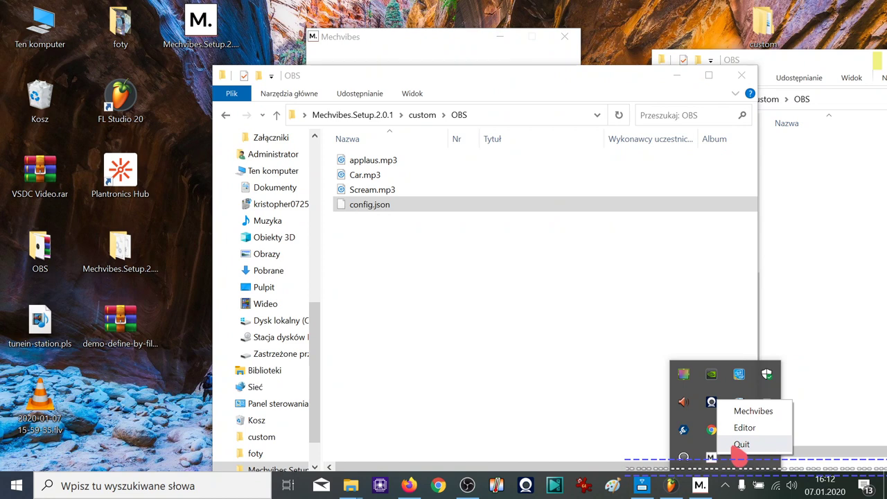
{"action": "left_click", "coordinate": [741, 447]}
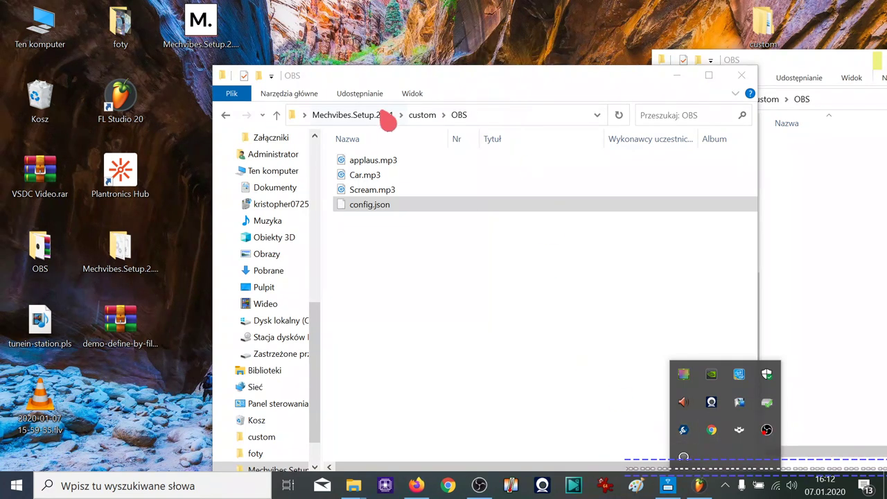
{"action": "left_click", "coordinate": [378, 116]}
{"action": "left_click", "coordinate": [378, 352]}
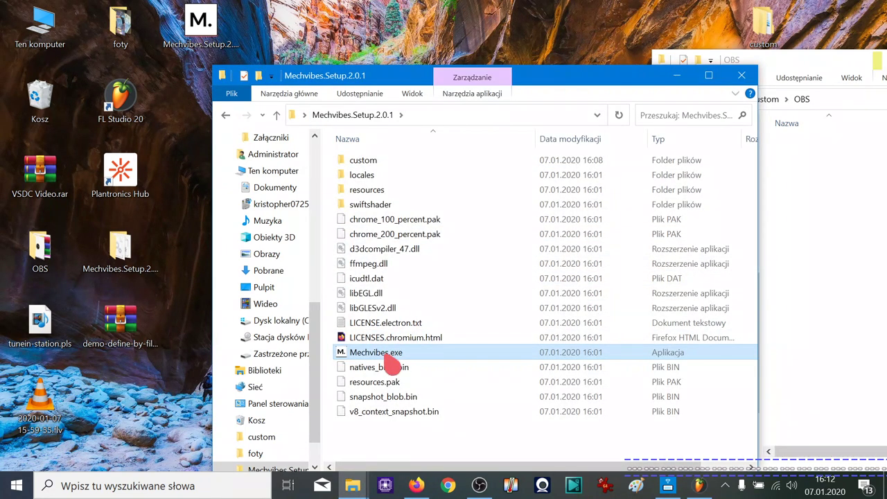
{"action": "double_click", "coordinate": [388, 355]}
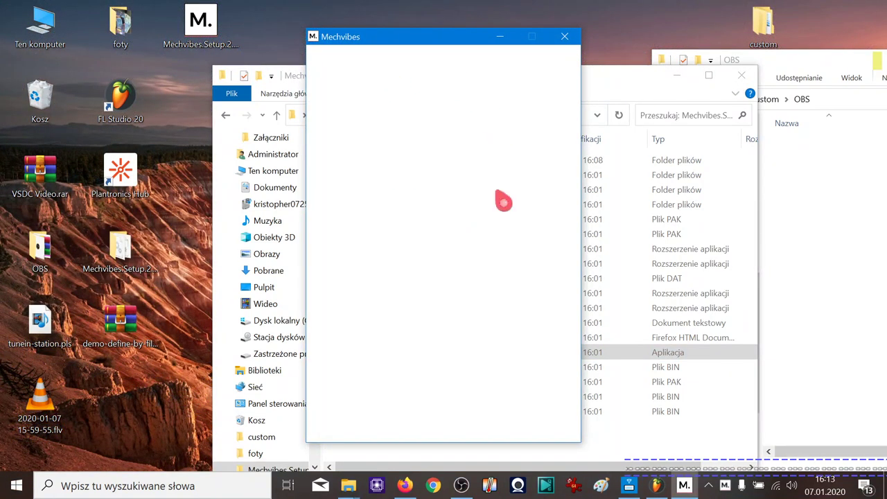
Step: Choose the custom OBS sound set in Mechvibes and set its volume to 30
{"action": "left_click", "coordinate": [424, 169]}
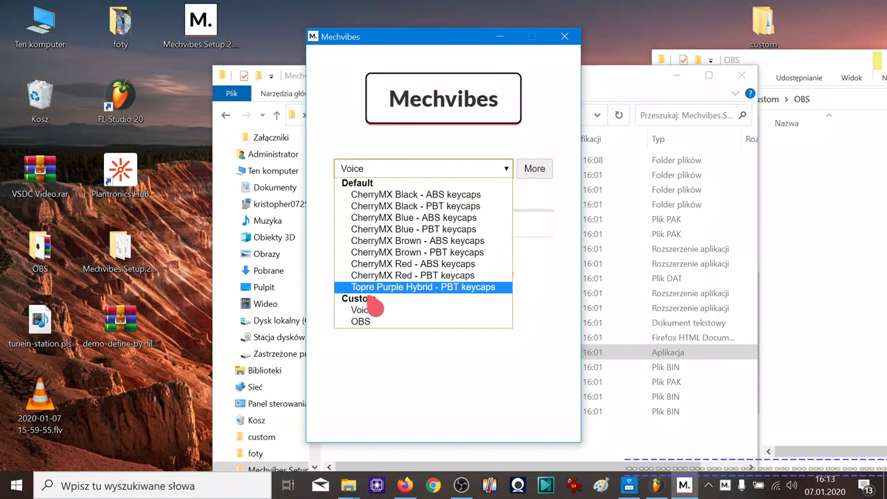
{"action": "left_click", "coordinate": [360, 322]}
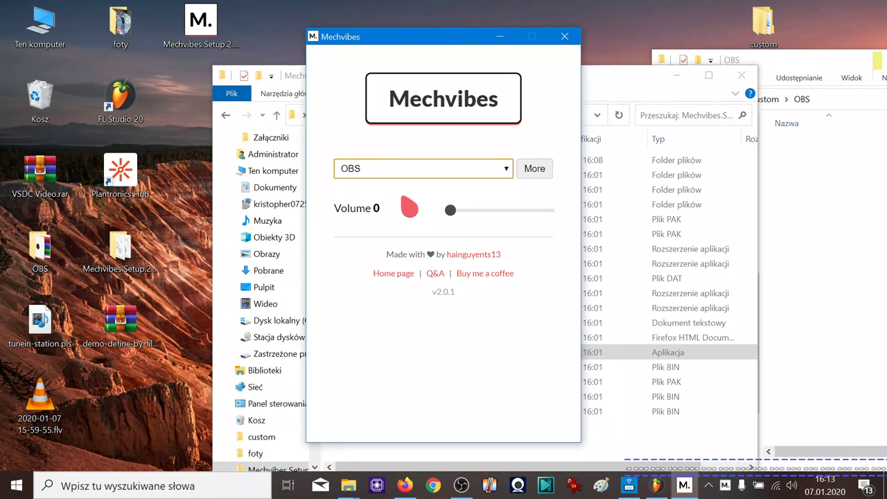
{"action": "left_click", "coordinate": [506, 214]}
{"action": "left_click_drag", "start_coordinate": [497, 222], "coordinate": [489, 223]}
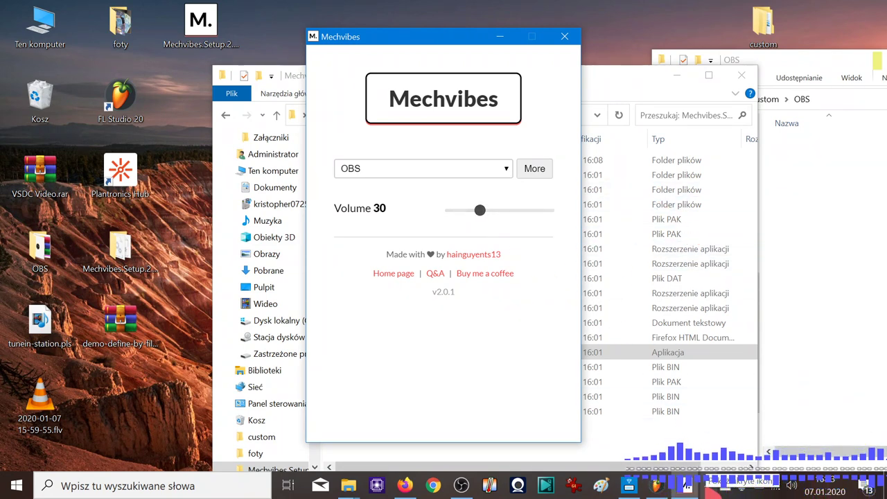
Step: Open the Mechvibes Editor and load the existing pack from config.json in the custom\OBS folder
{"action": "left_click", "coordinate": [712, 487]}
{"action": "right_click", "coordinate": [713, 458]}
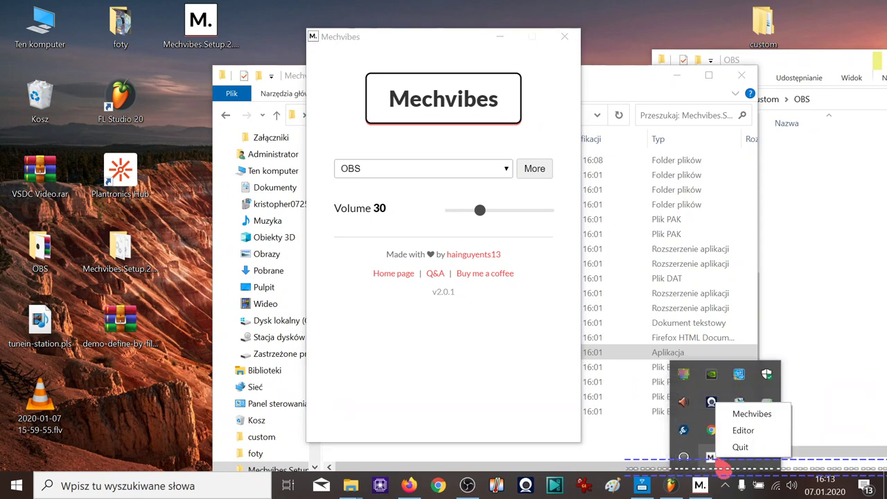
{"action": "left_click", "coordinate": [736, 430]}
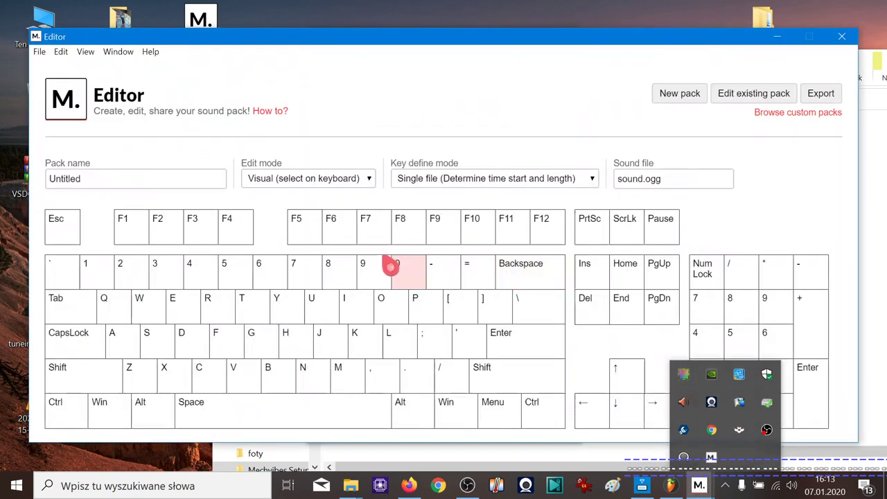
{"action": "left_click", "coordinate": [746, 102]}
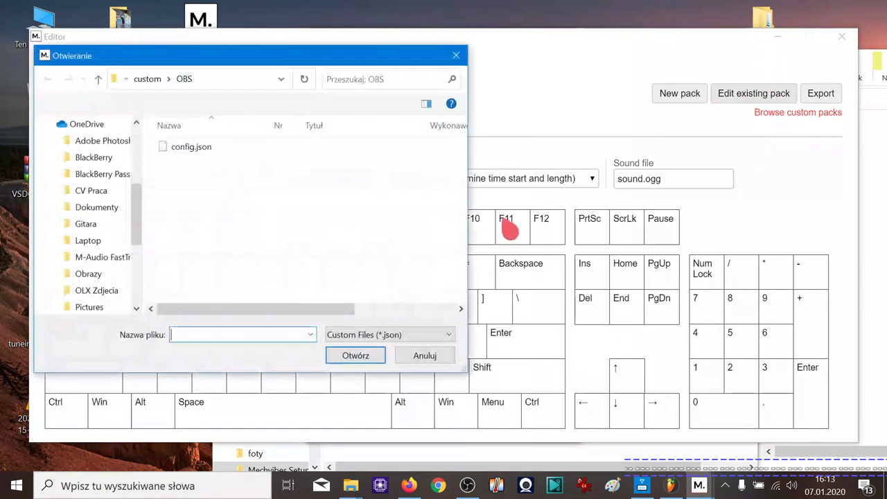
{"action": "left_click", "coordinate": [192, 147]}
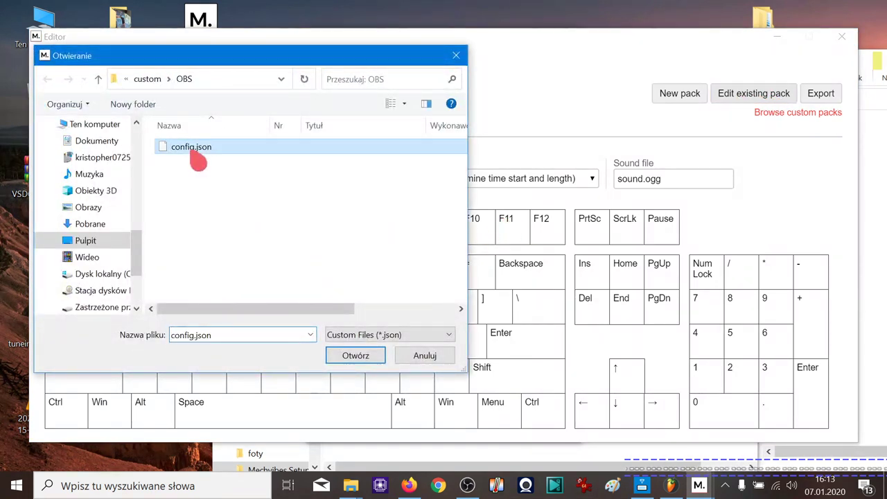
{"action": "left_click", "coordinate": [351, 357]}
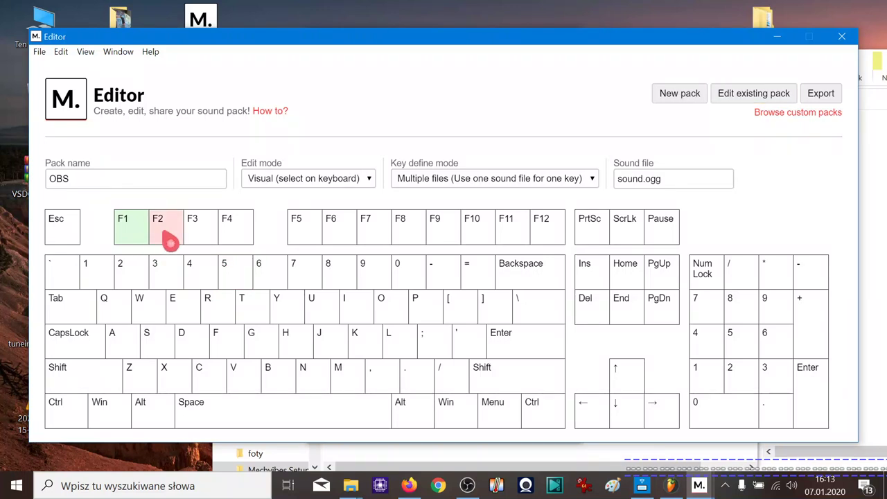
Step: Assign the sound file applaus.mp3 to the F2 key and save the assignment
{"action": "left_click", "coordinate": [170, 241]}
{"action": "left_click", "coordinate": [187, 277]}
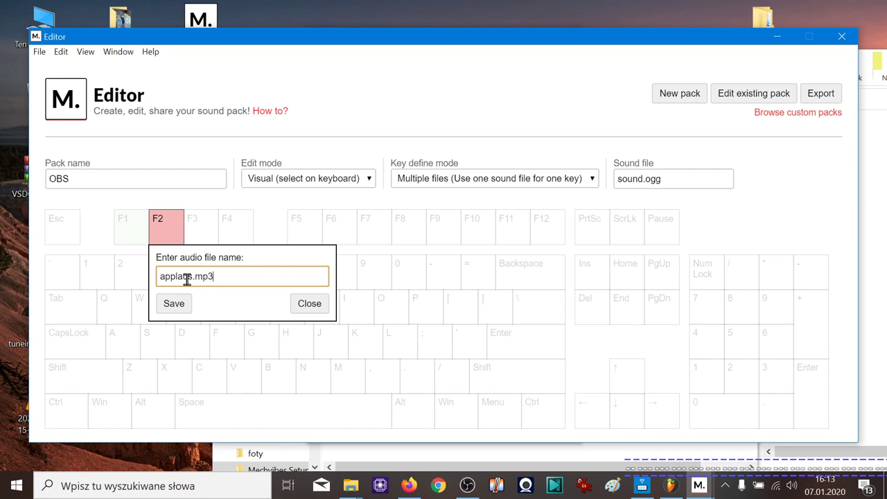
{"action": "type", "text": "applaus.mp3"}
{"action": "left_click", "coordinate": [175, 305]}
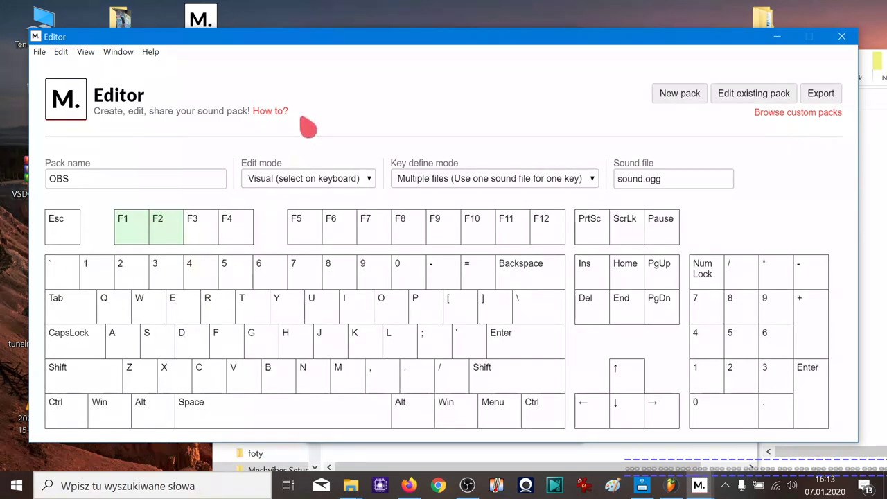
Step: Move the Editor window lower to uncover the desktop and close both open File Explorer windows
{"action": "left_click_drag", "start_coordinate": [305, 38], "coordinate": [396, 268]}
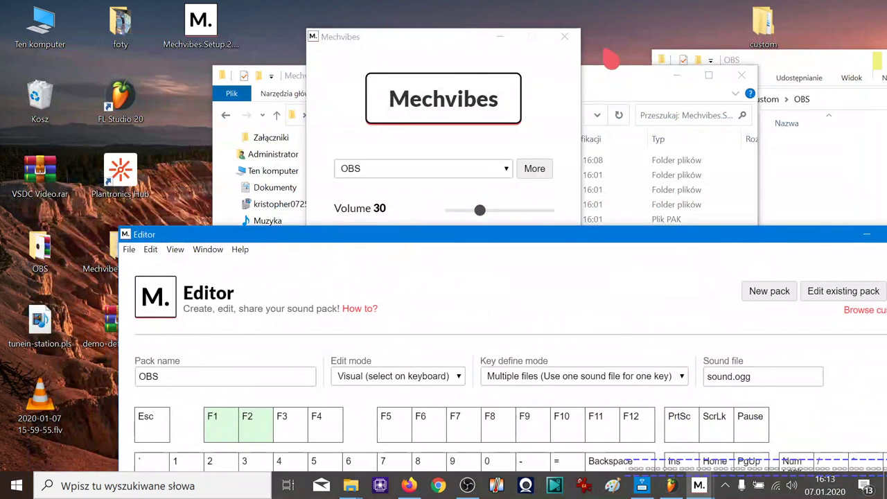
{"action": "left_click", "coordinate": [620, 82]}
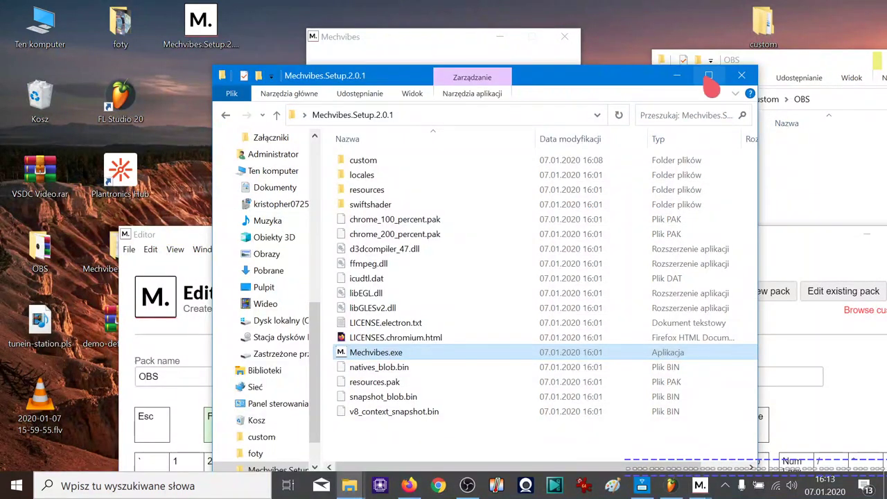
{"action": "left_click", "coordinate": [740, 77]}
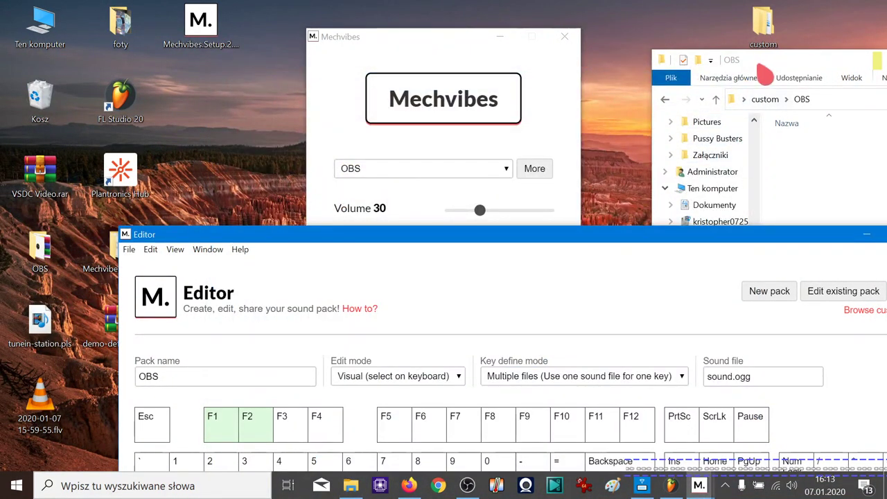
{"action": "left_click_drag", "start_coordinate": [764, 55], "coordinate": [411, 32]}
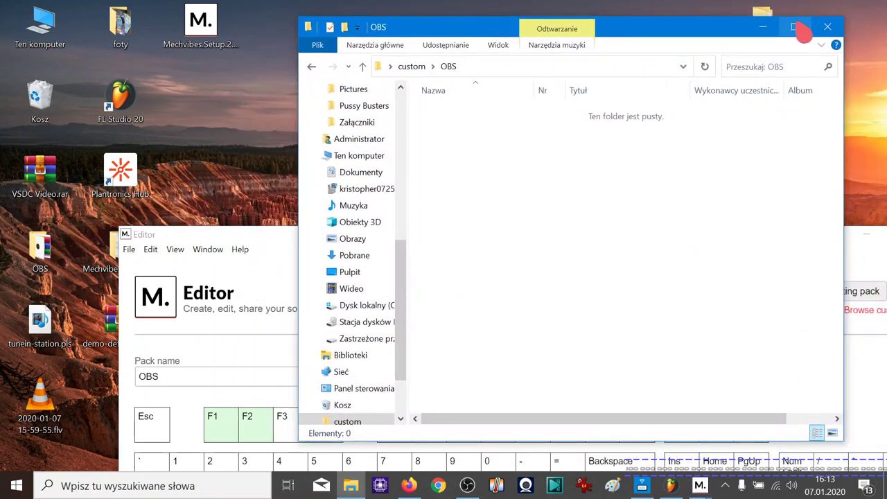
{"action": "left_click", "coordinate": [828, 26]}
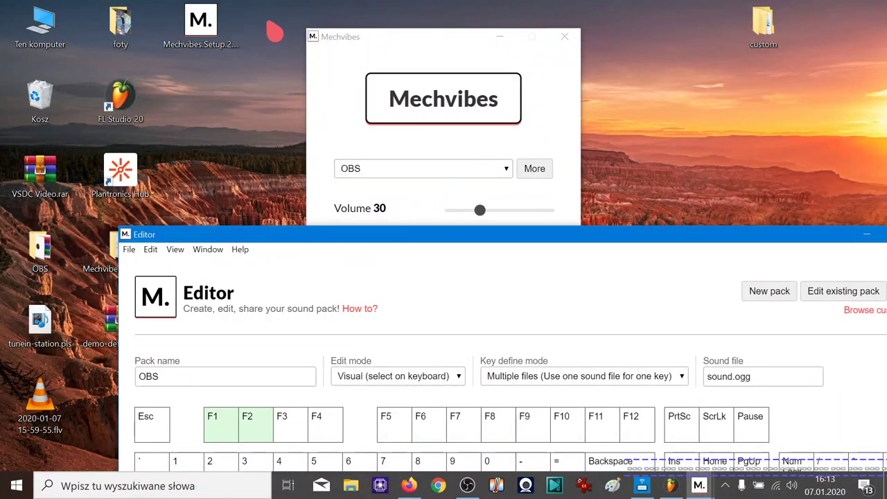
Step: Open the custom\OBS folder inside Mechvibes.Setup.2.0.1 and select Scream.mp3 to check its file name
{"action": "left_click", "coordinate": [112, 245]}
{"action": "double_click", "coordinate": [113, 245]}
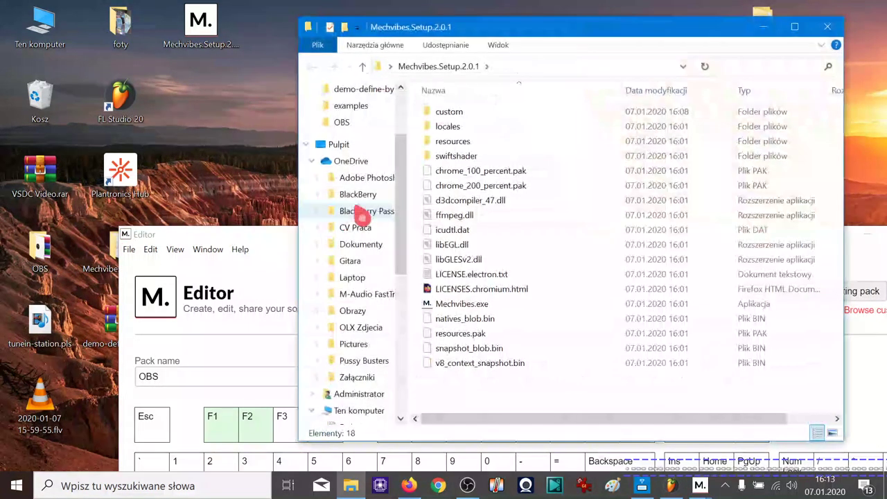
{"action": "double_click", "coordinate": [488, 113]}
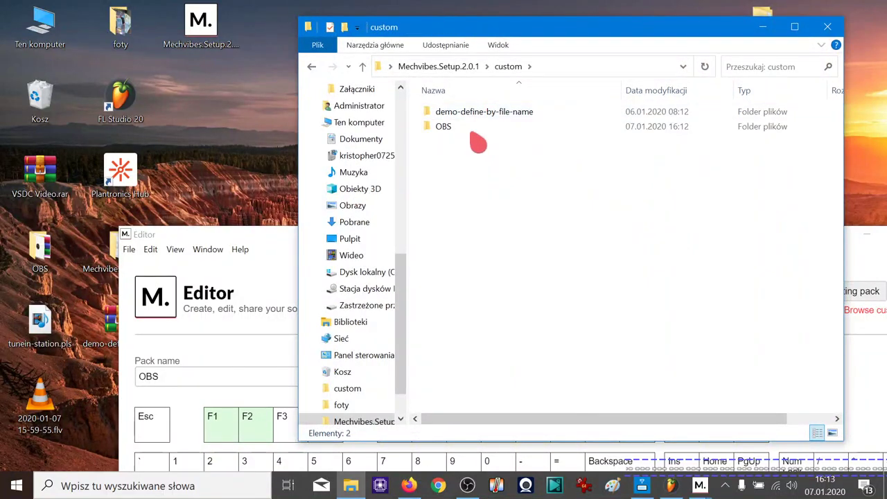
{"action": "double_click", "coordinate": [476, 130]}
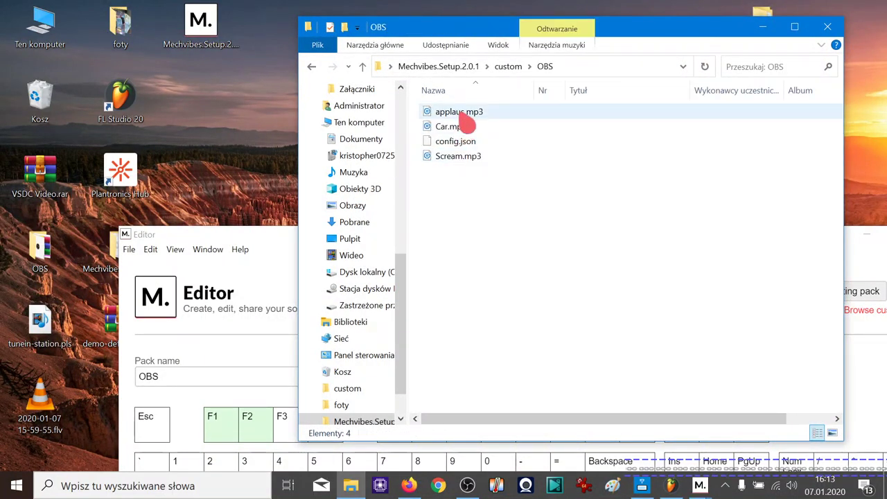
{"action": "left_click", "coordinate": [459, 156]}
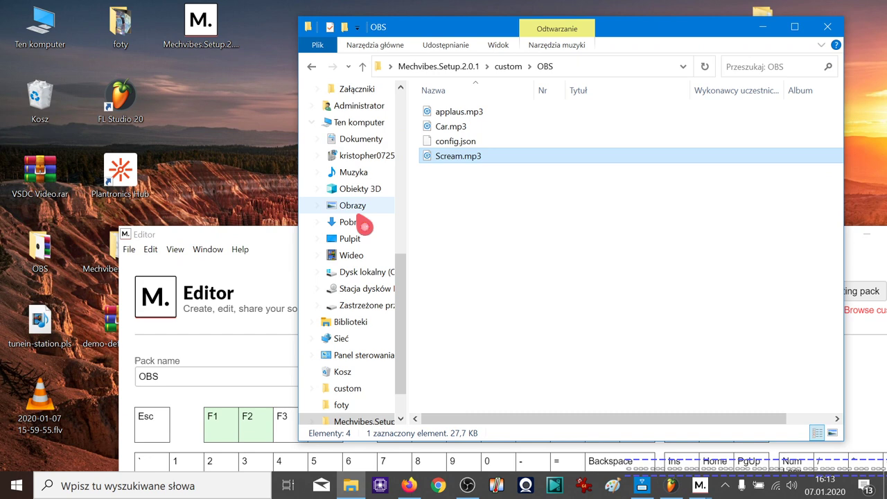
Step: Assign the sound file Scream.mp3 to the F3 key in the Editor and save the assignment
{"action": "left_click", "coordinate": [282, 248]}
{"action": "left_click", "coordinate": [287, 420]}
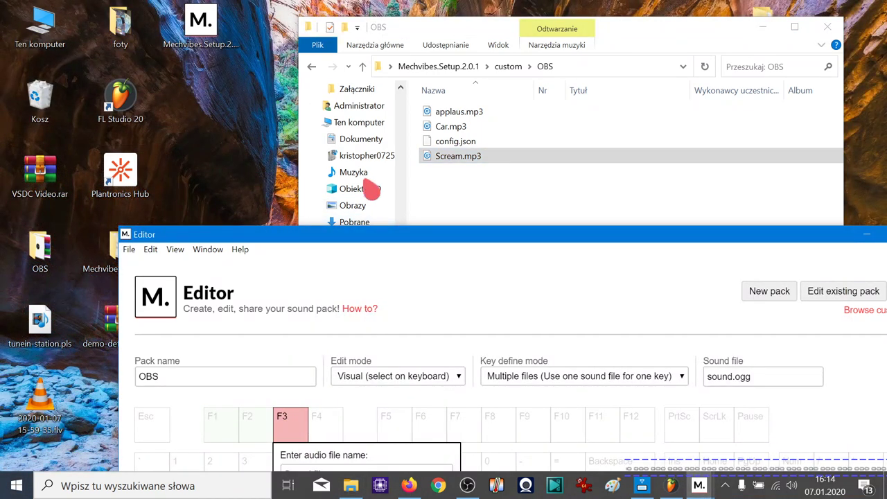
{"action": "left_click_drag", "start_coordinate": [374, 239], "coordinate": [371, 199]}
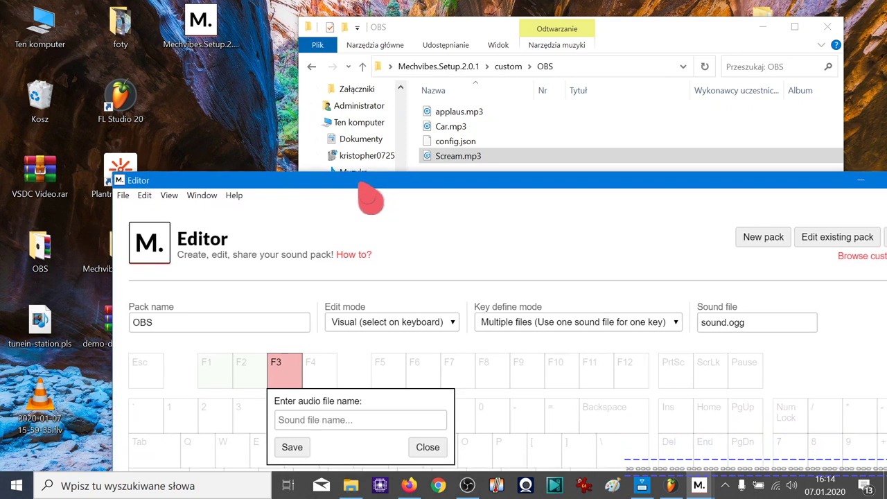
{"action": "left_click", "coordinate": [325, 420]}
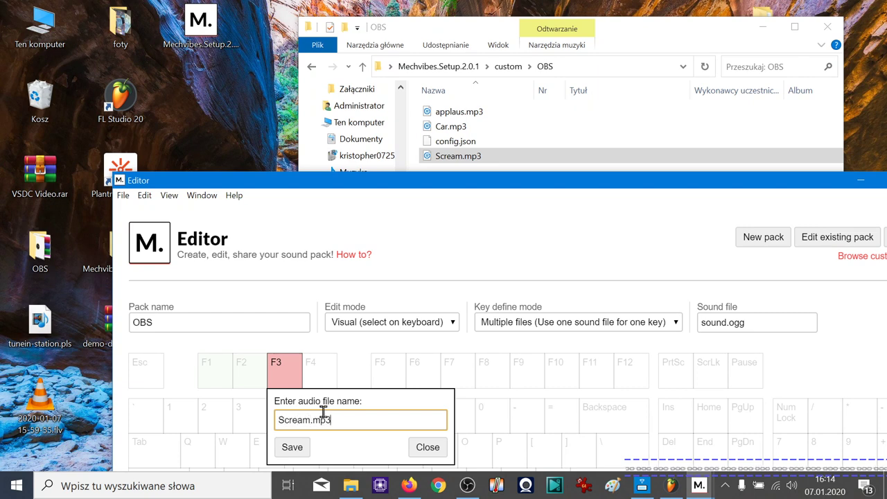
{"action": "left_click", "coordinate": [305, 452]}
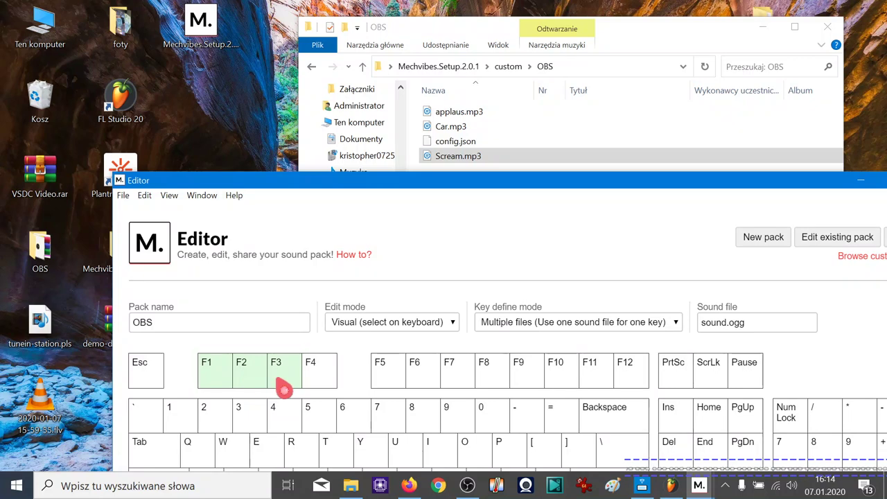
Step: Export the OBS pack, replacing config.json in the custom\OBS folder, and close the Editor
{"action": "left_click_drag", "start_coordinate": [818, 195], "coordinate": [724, 201]}
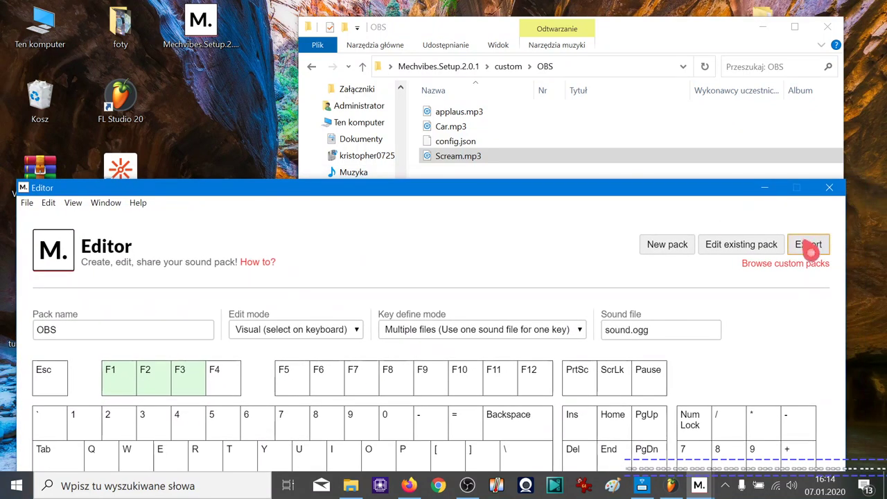
{"action": "left_click", "coordinate": [812, 251]}
{"action": "left_click", "coordinate": [179, 217]}
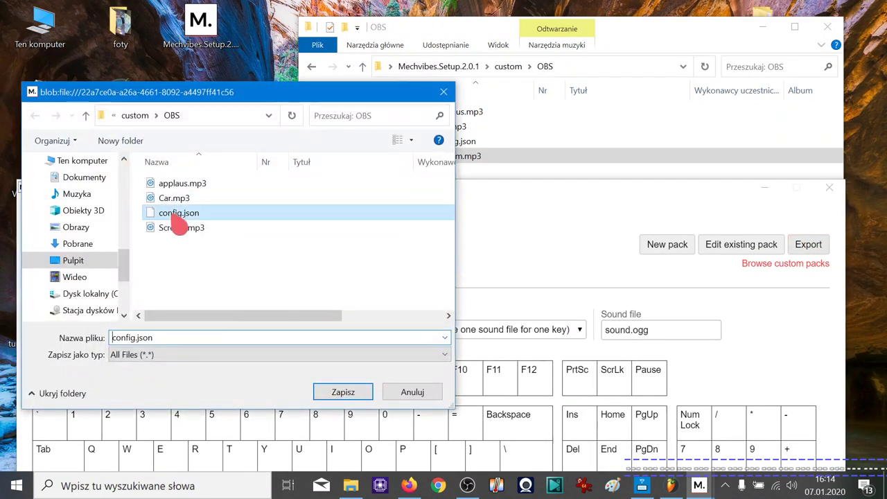
{"action": "left_click", "coordinate": [357, 393]}
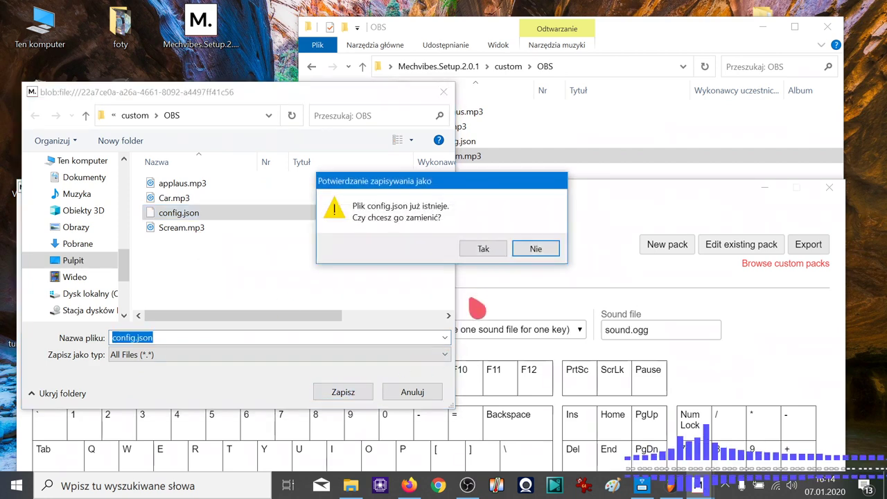
{"action": "left_click", "coordinate": [483, 251]}
{"action": "left_click", "coordinate": [838, 187]}
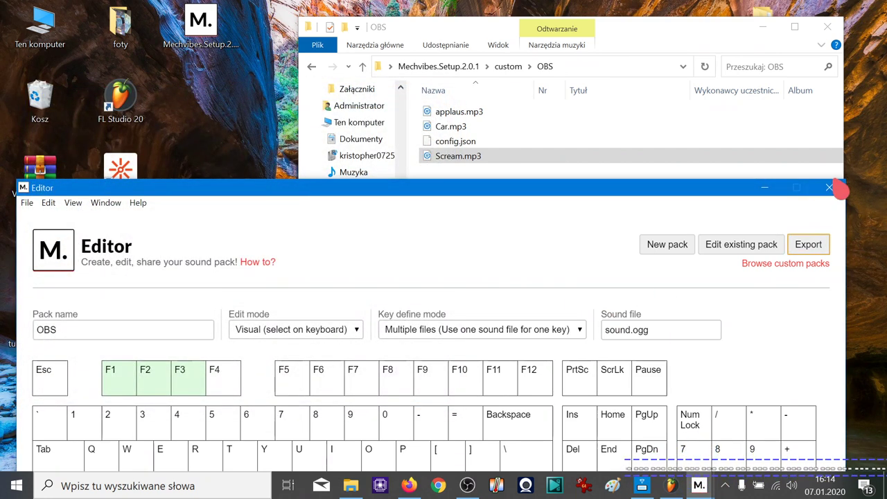
{"action": "left_click", "coordinate": [693, 311]}
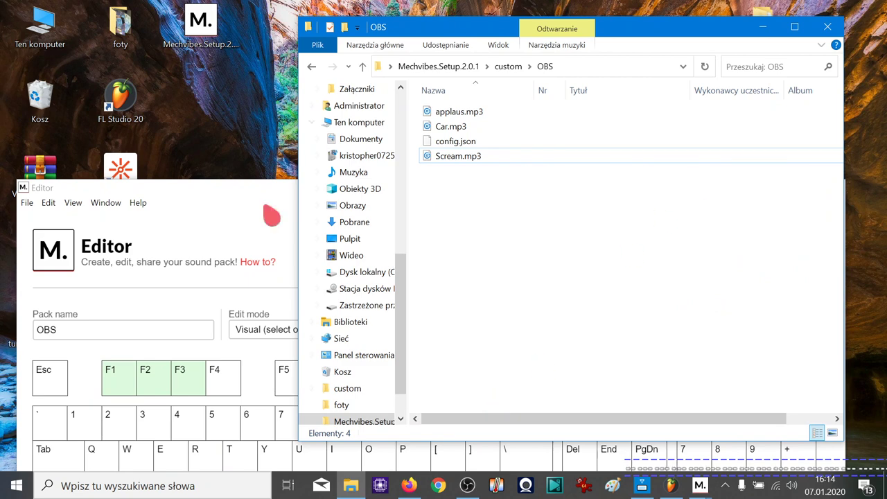
{"action": "left_click", "coordinate": [267, 211]}
{"action": "left_click", "coordinate": [831, 188]}
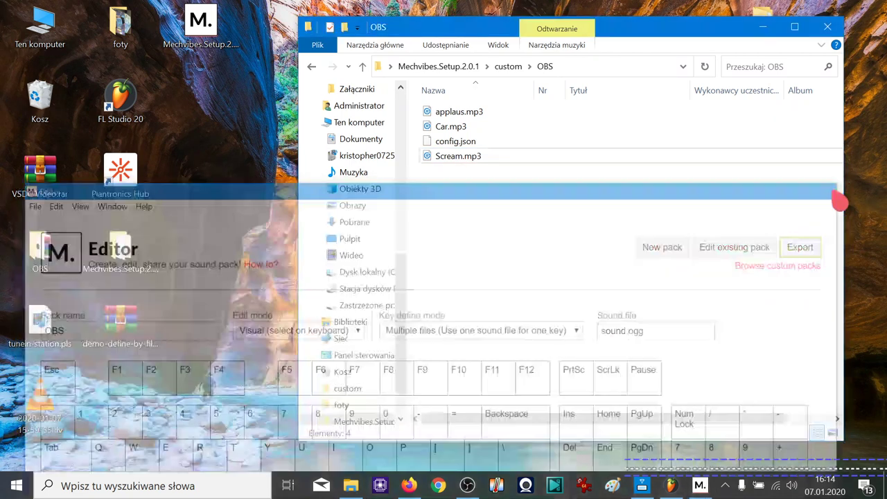
Step: Quit the running Mechvibes, restart it with Mechvibes.exe from the Mechvibes.Setup.2.0.1 folder and close its window
{"action": "left_click", "coordinate": [725, 485]}
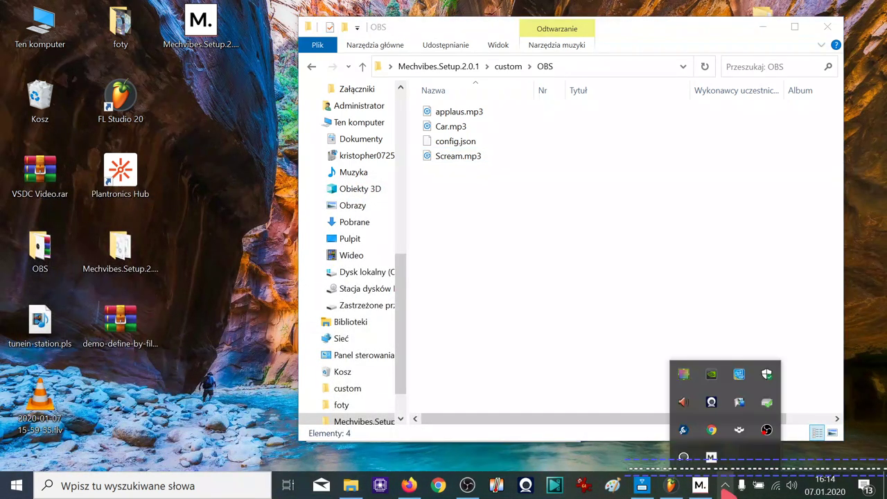
{"action": "right_click", "coordinate": [715, 458]}
{"action": "left_click", "coordinate": [736, 446]}
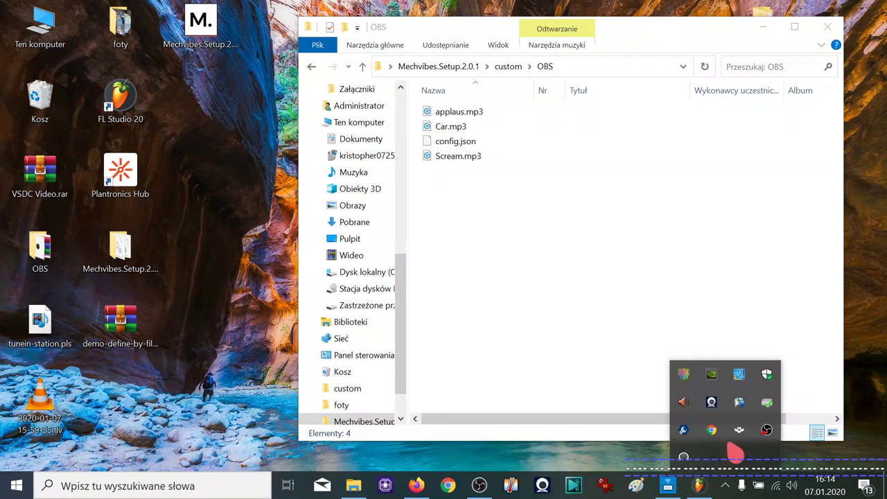
{"action": "left_click", "coordinate": [472, 66]}
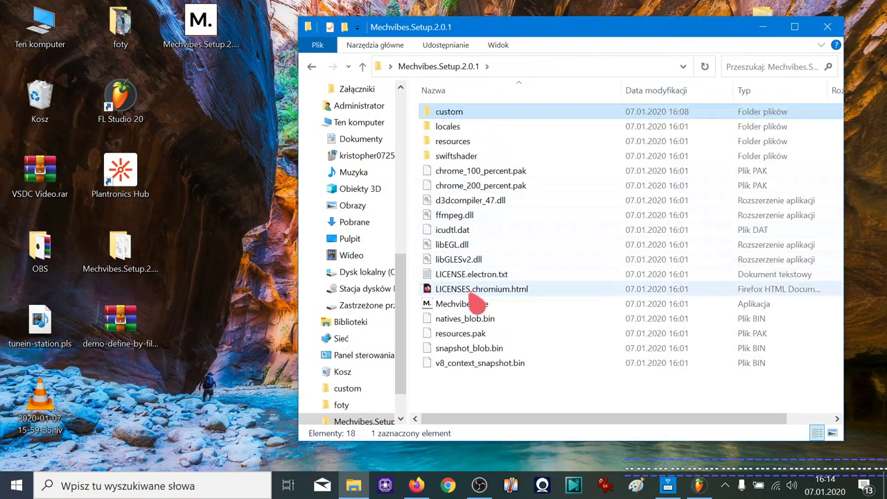
{"action": "double_click", "coordinate": [466, 305]}
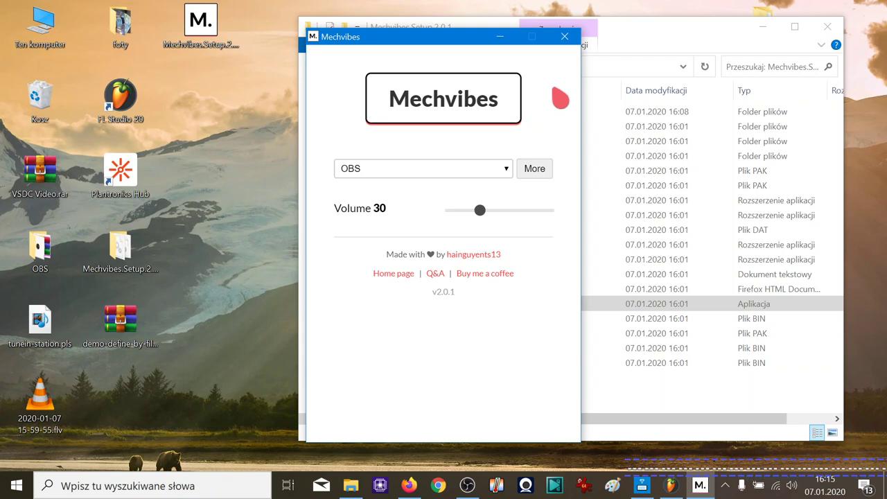
{"action": "left_click", "coordinate": [565, 37]}
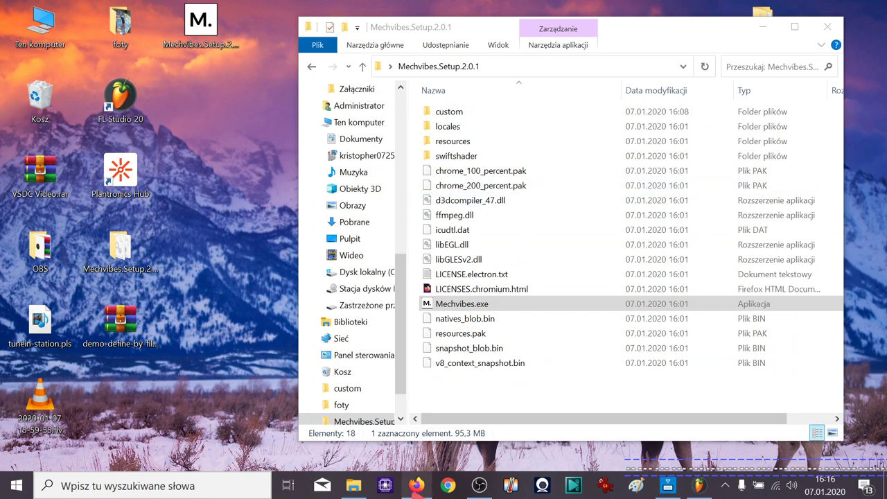
Step: Switch to Firefox, close the Stack Overflow page and bring up the Mechvibes Editor page
{"action": "left_click", "coordinate": [416, 485]}
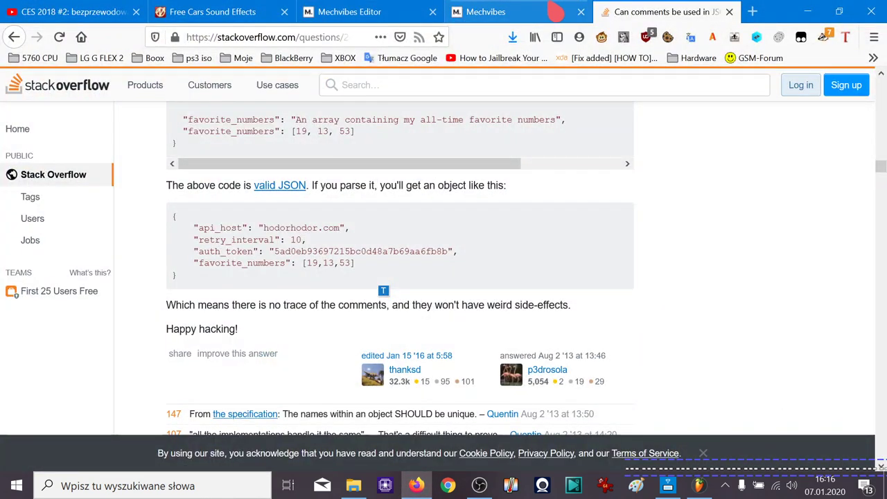
{"action": "left_click", "coordinate": [729, 12]}
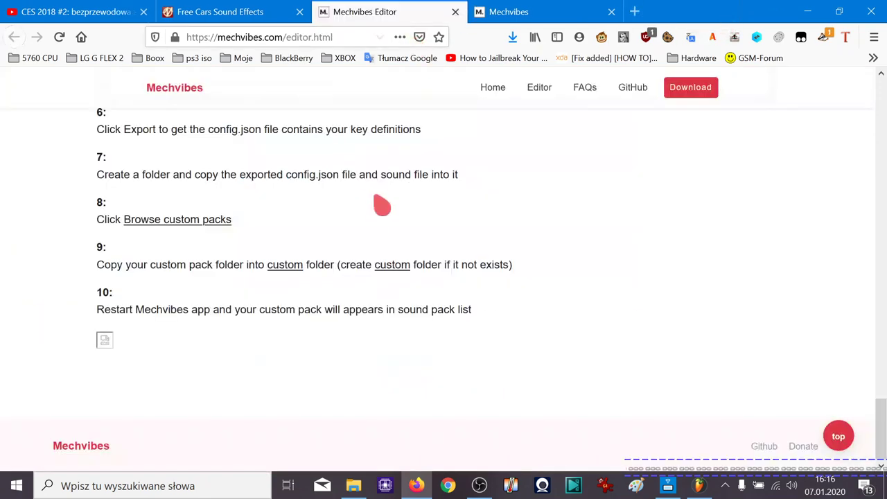
Step: Review the Mechvibes Editor web page, from its heading and editing modes to the instructions for creating a custom sound pack
{"action": "scroll", "coordinate": [380, 205], "scroll_direction": "up", "scroll_amount": 7}
{"action": "scroll", "coordinate": [379, 204], "scroll_direction": "up", "scroll_amount": 15}
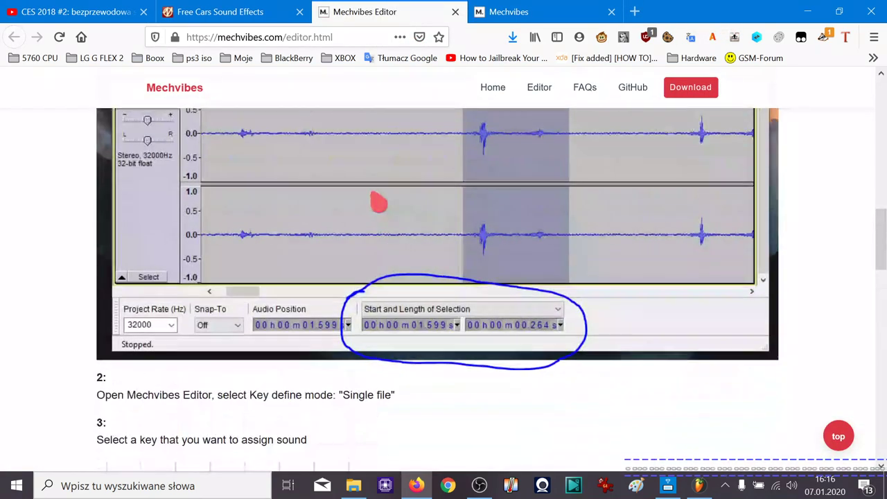
{"action": "scroll", "coordinate": [379, 202], "scroll_direction": "up", "scroll_amount": 3}
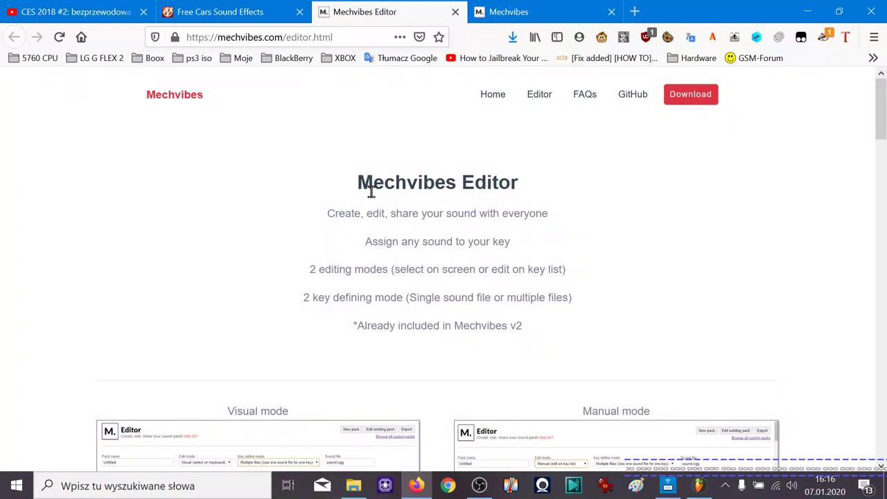
{"action": "scroll", "coordinate": [372, 192], "scroll_direction": "down", "scroll_amount": 15}
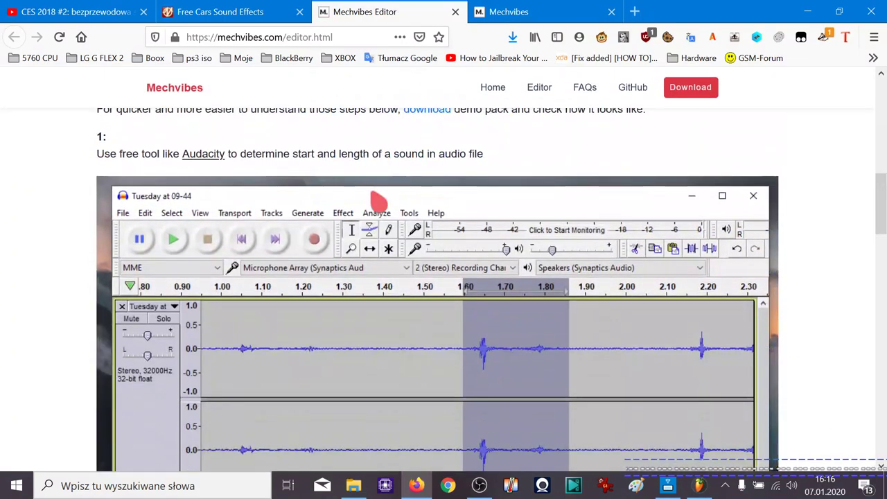
{"action": "scroll", "coordinate": [378, 201], "scroll_direction": "down", "scroll_amount": 2}
{"action": "scroll", "coordinate": [377, 198], "scroll_direction": "up", "scroll_amount": 17}
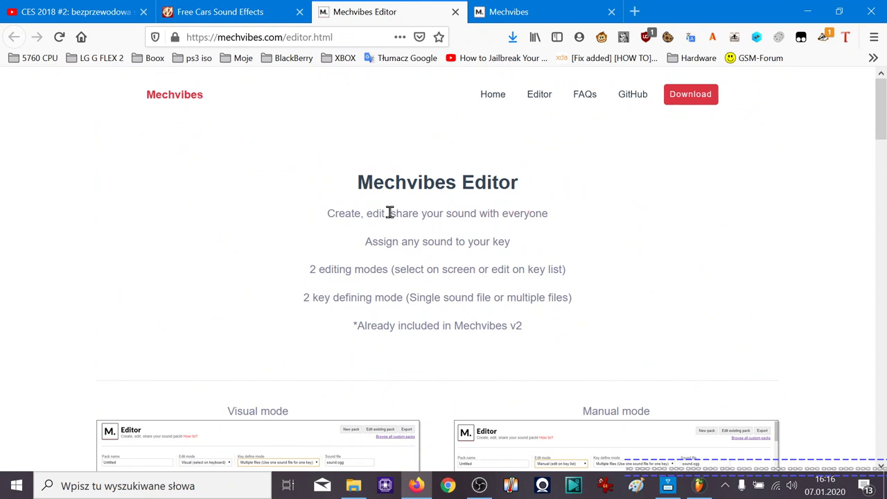
{"action": "left_click_drag", "start_coordinate": [358, 182], "coordinate": [525, 182]}
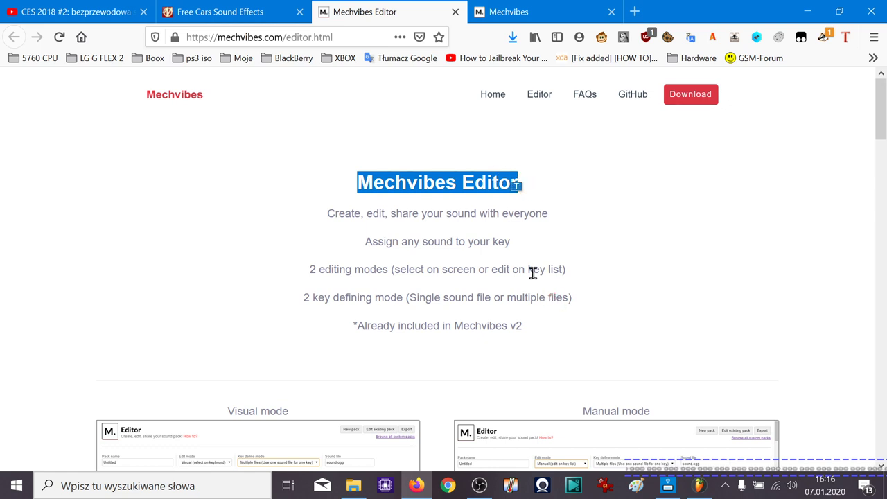
{"action": "left_click", "coordinate": [603, 277]}
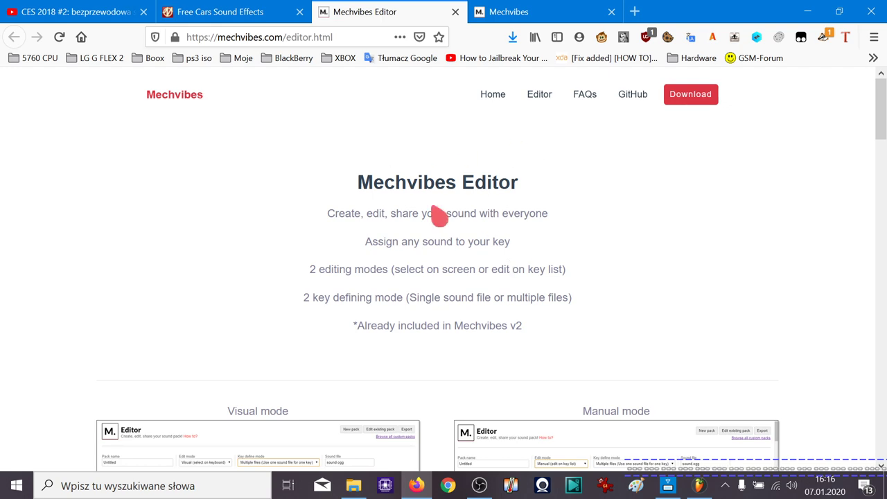
{"action": "scroll", "coordinate": [451, 177], "scroll_direction": "down", "scroll_amount": 6}
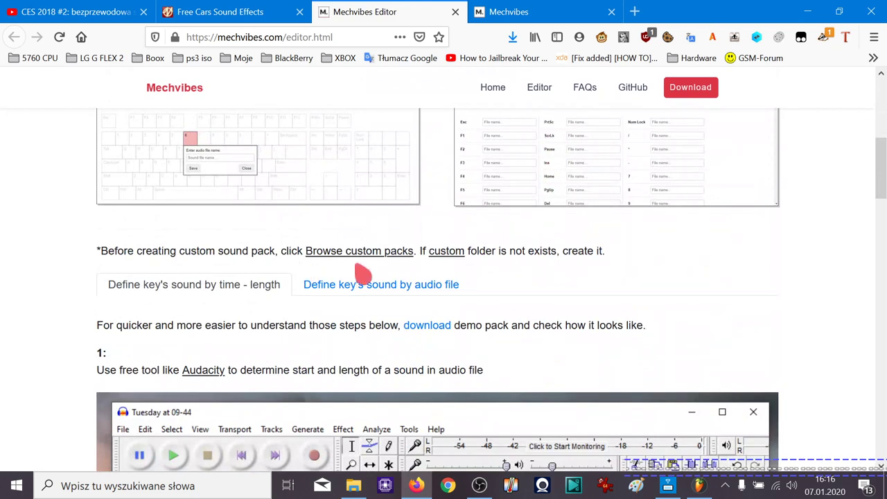
{"action": "scroll", "coordinate": [570, 188], "scroll_direction": "up", "scroll_amount": 8}
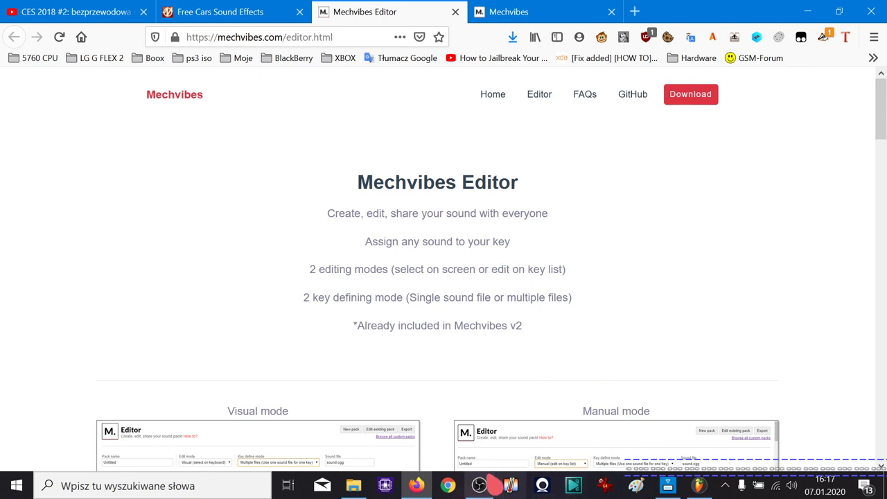
Step: Switch to OBS Studio to reach its recording controls
{"action": "left_click", "coordinate": [479, 485]}
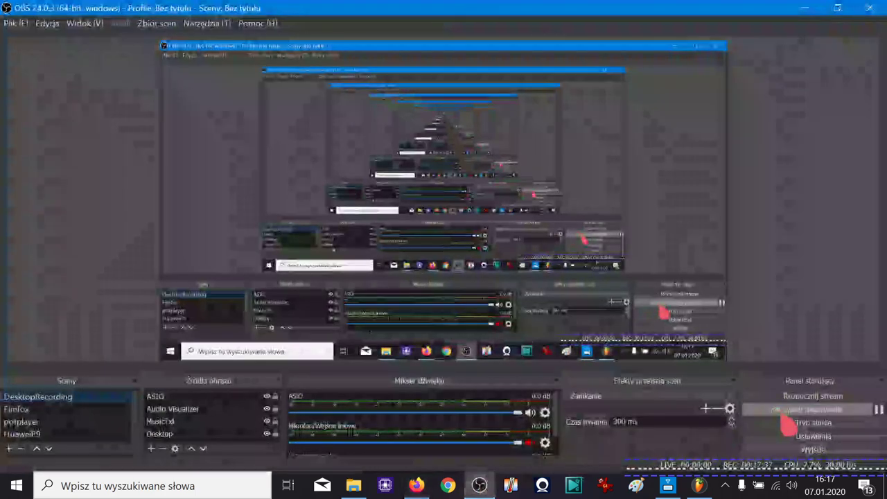